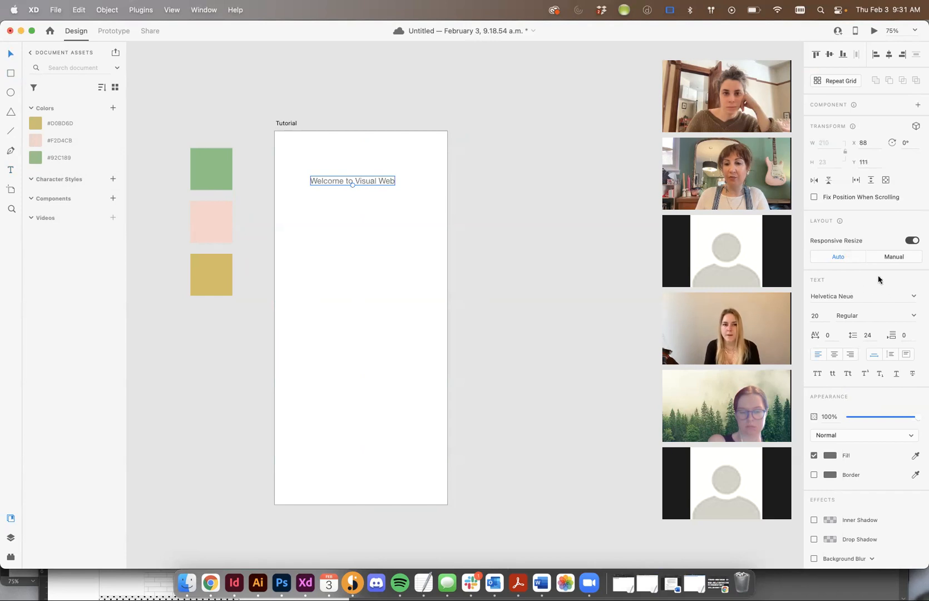
- Change the font of the "Welcome to Visual Web" text to Montserrat
{"action": "type", "text": "Monts"}
{"action": "key", "text": "BackSpace"}
{"action": "type", "text": "t"}
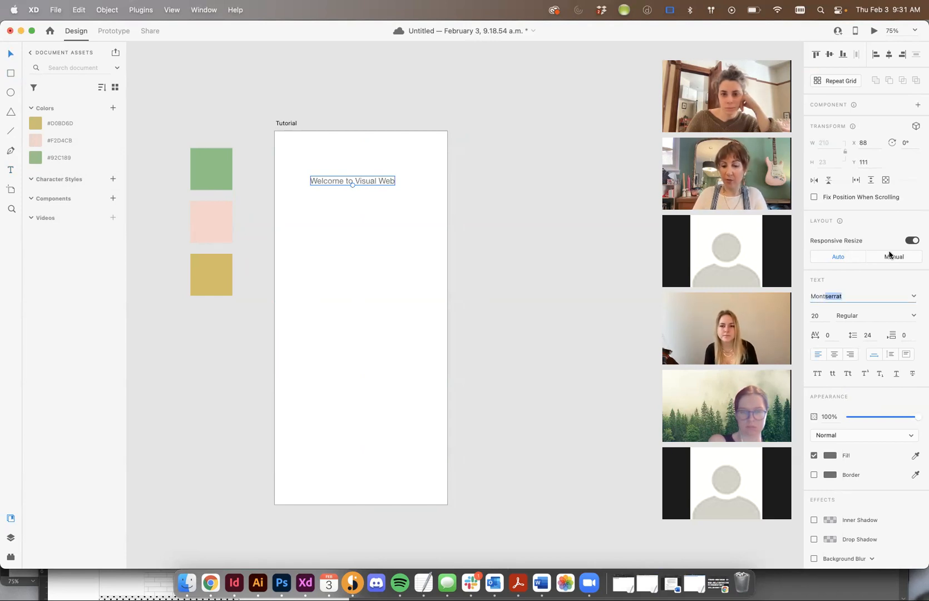
{"action": "key", "text": "Return"}
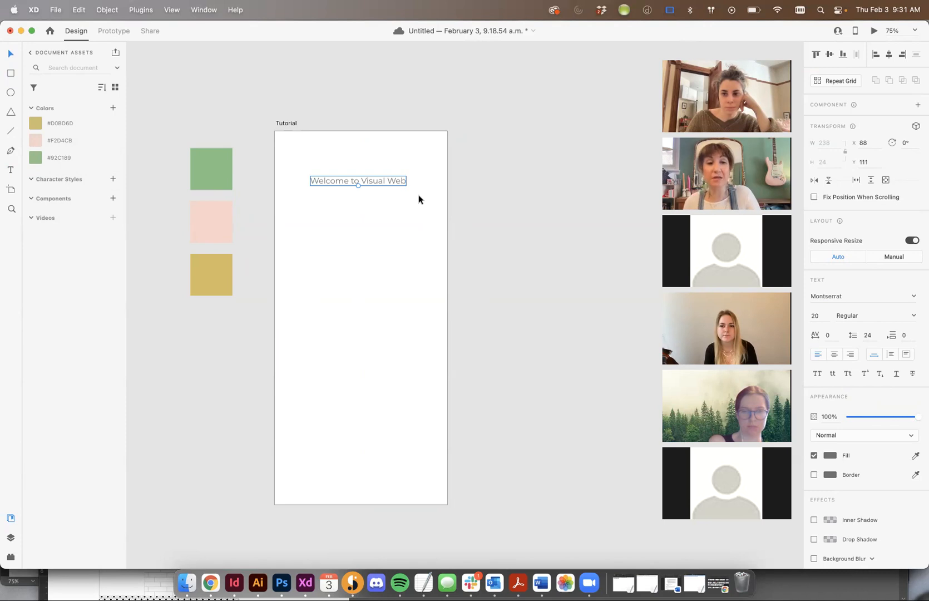
- Duplicate the "Welcome to Visual Web" text just below itself and set the original to Bold at size 40
{"action": "left_click", "coordinate": [421, 199]}
{"action": "left_click_drag", "start_coordinate": [374, 181], "coordinate": [378, 225]}
{"action": "left_click", "coordinate": [376, 184]}
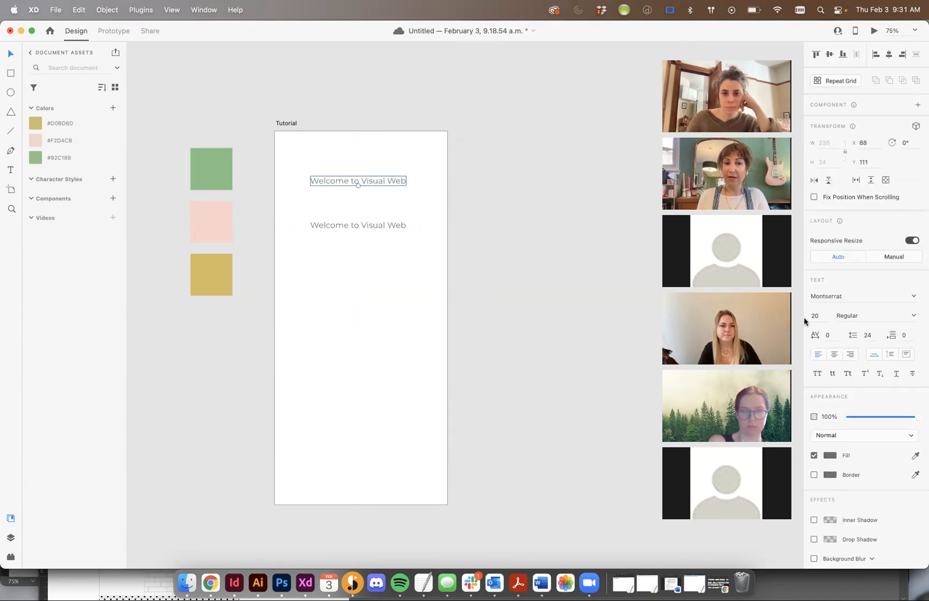
{"action": "left_click", "coordinate": [914, 316]}
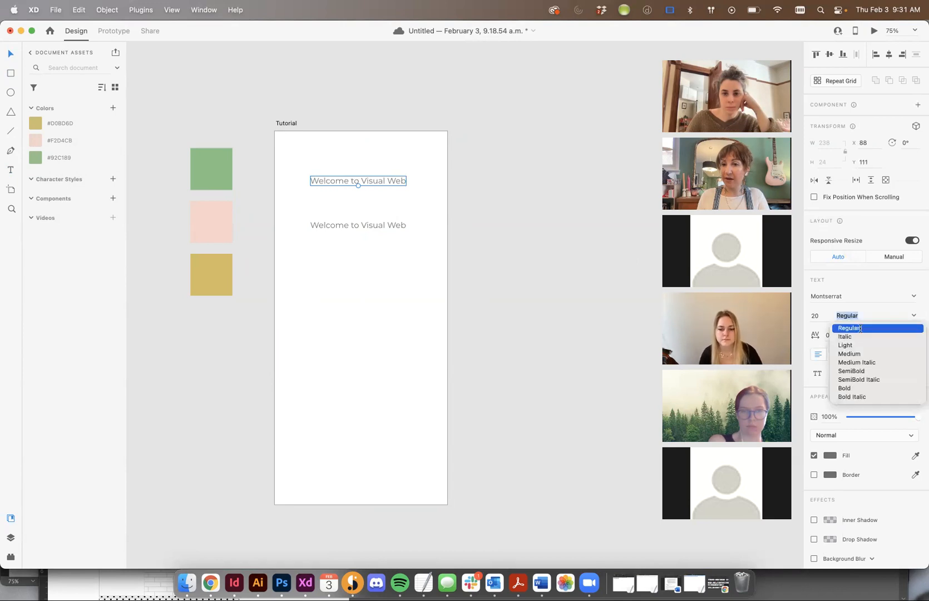
{"action": "left_click", "coordinate": [859, 388]}
{"action": "left_click", "coordinate": [815, 315]}
{"action": "type", "text": "40"}
{"action": "key", "text": "Return"}
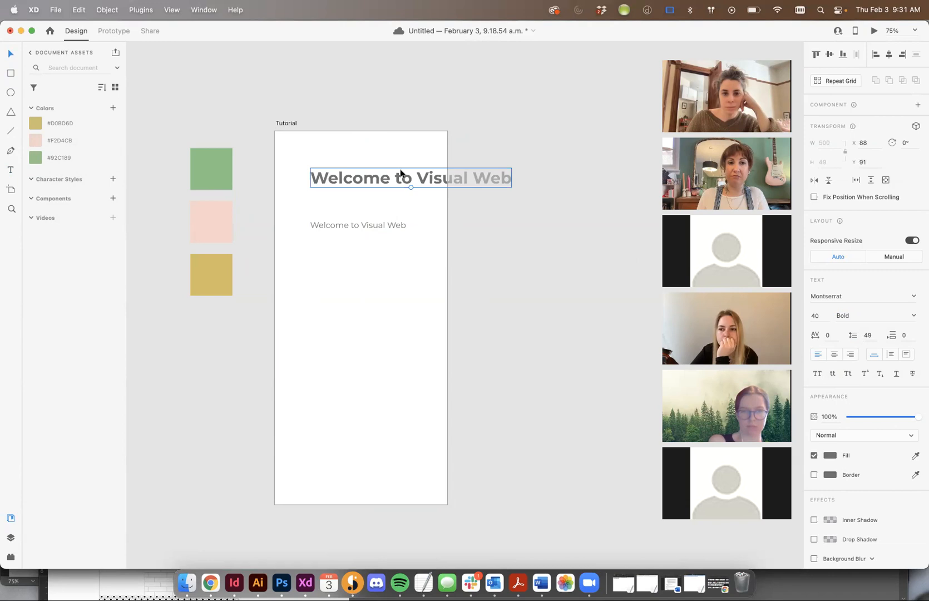
- Break the 40 pt heading into two lines after "Welcome to" and centre-align its text
{"action": "double_click", "coordinate": [411, 180]}
{"action": "key", "text": "Right"}
{"action": "left_click_drag", "start_coordinate": [412, 178], "coordinate": [417, 178]}
{"action": "key", "text": "Return"}
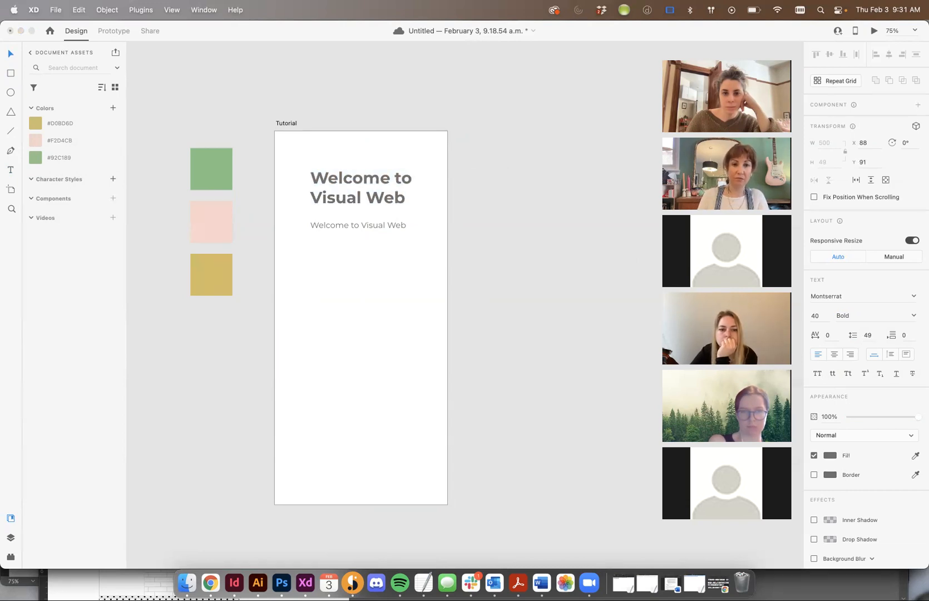
{"action": "key", "text": "super+a"}
{"action": "left_click", "coordinate": [835, 355]}
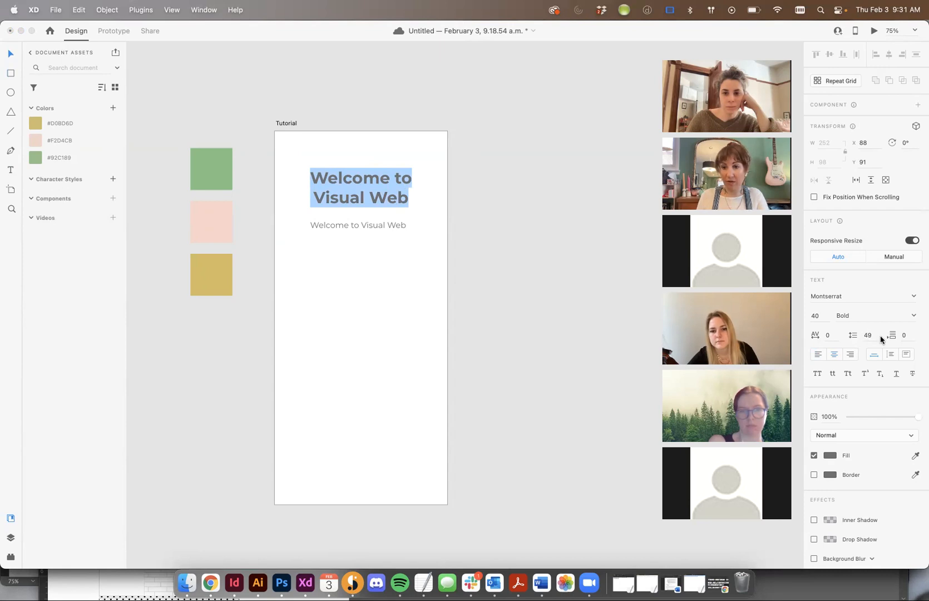
{"action": "left_click", "coordinate": [357, 285]}
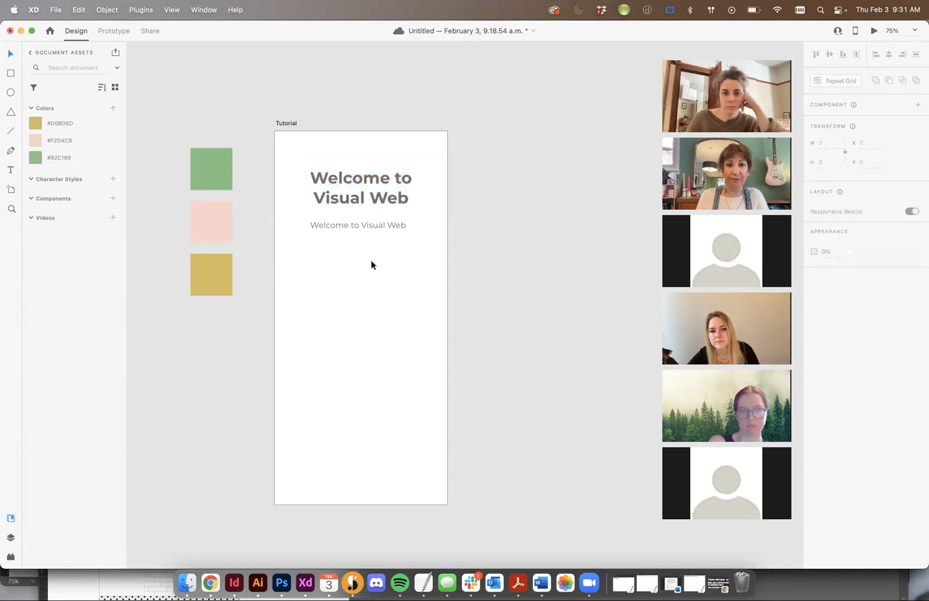
- Place a copy of the small text line between the heading and the original line, and style the copy SemiBold at size 27
{"action": "left_click_drag", "start_coordinate": [361, 225], "coordinate": [361, 250]}
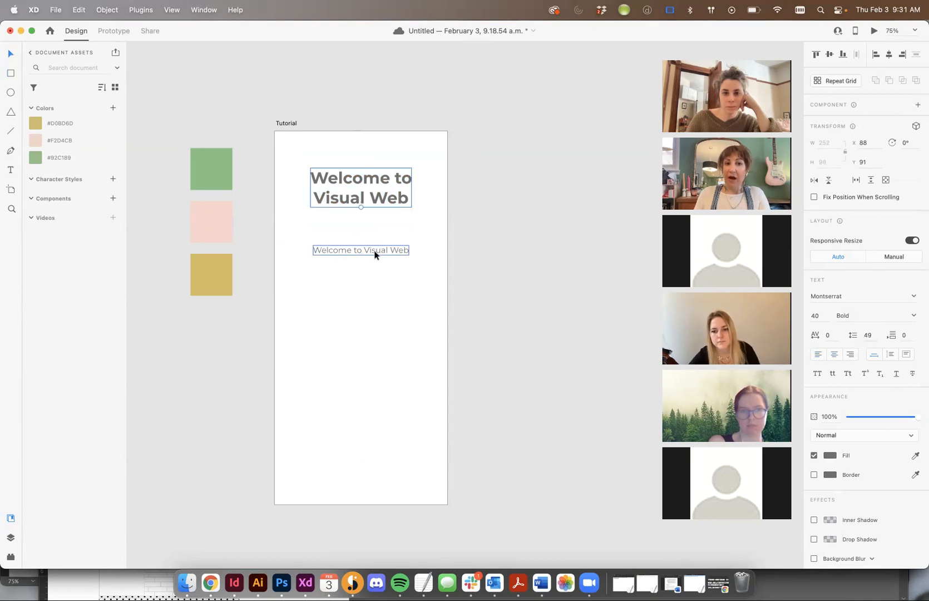
{"action": "left_click_drag", "start_coordinate": [375, 255], "coordinate": [426, 233]}
{"action": "left_click", "coordinate": [816, 316]}
{"action": "type", "text": "30"}
{"action": "key", "text": "Return"}
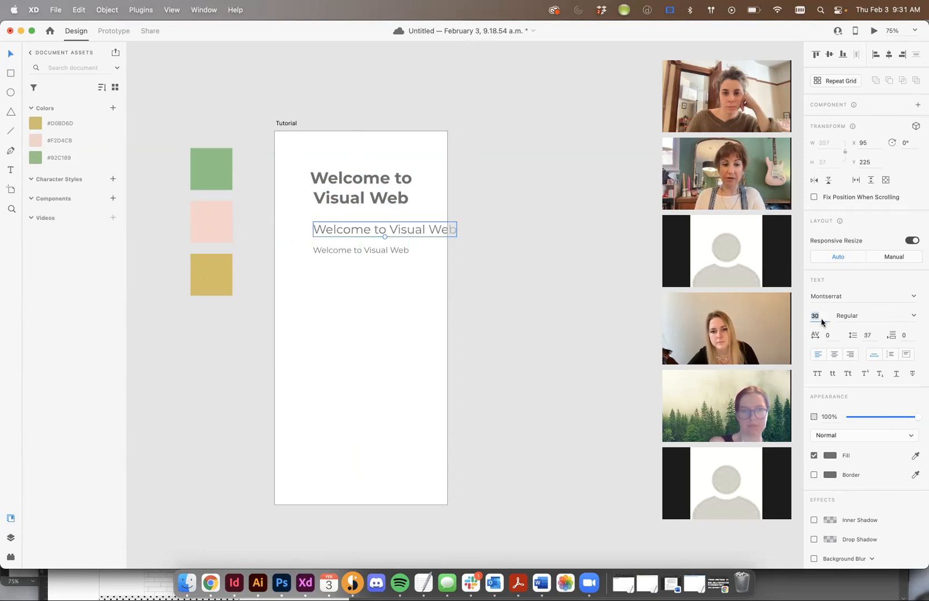
{"action": "type", "text": "27"}
{"action": "key", "text": "Return"}
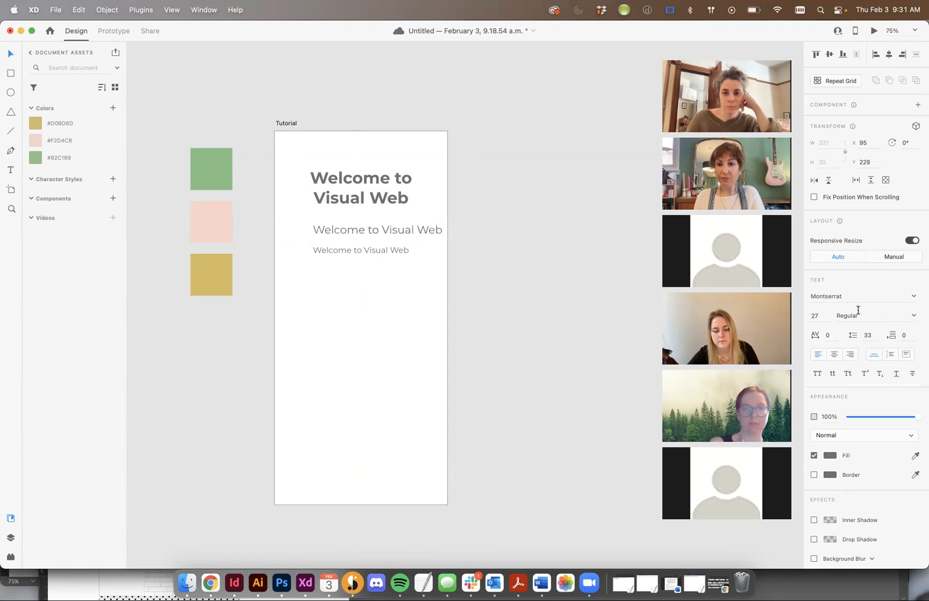
{"action": "left_click", "coordinate": [915, 316]}
{"action": "left_click", "coordinate": [875, 374]}
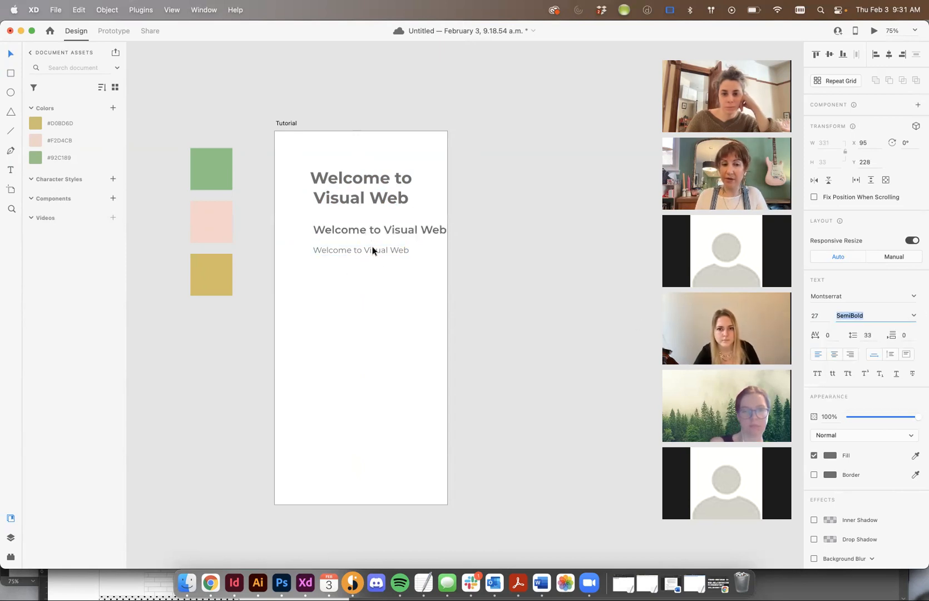
- Spread the three texts vertically within the Tutorial artboard and centre-align the 27 pt line
{"action": "left_click_drag", "start_coordinate": [326, 160], "coordinate": [369, 260]}
{"action": "left_click", "coordinate": [394, 387]}
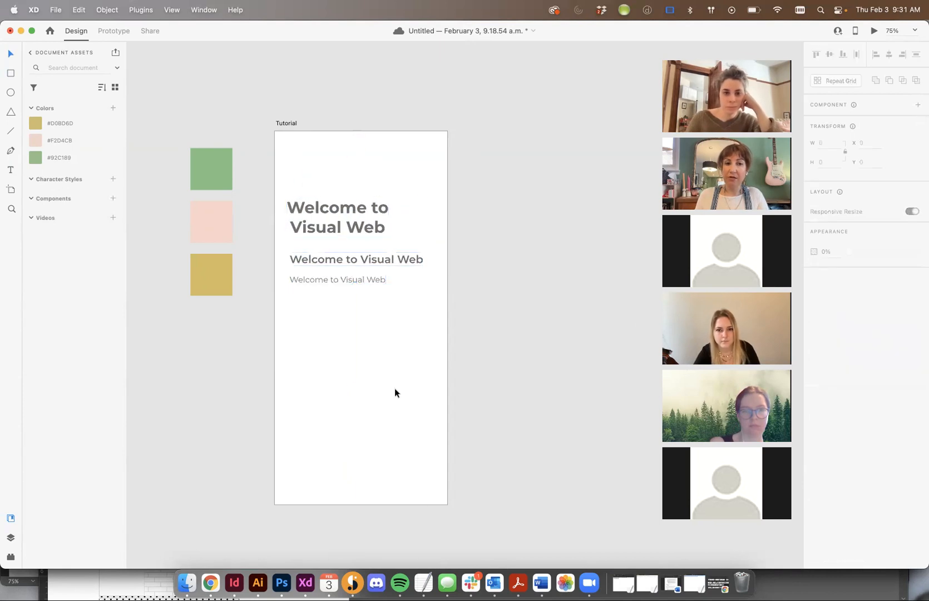
{"action": "left_click_drag", "start_coordinate": [317, 218], "coordinate": [334, 184]}
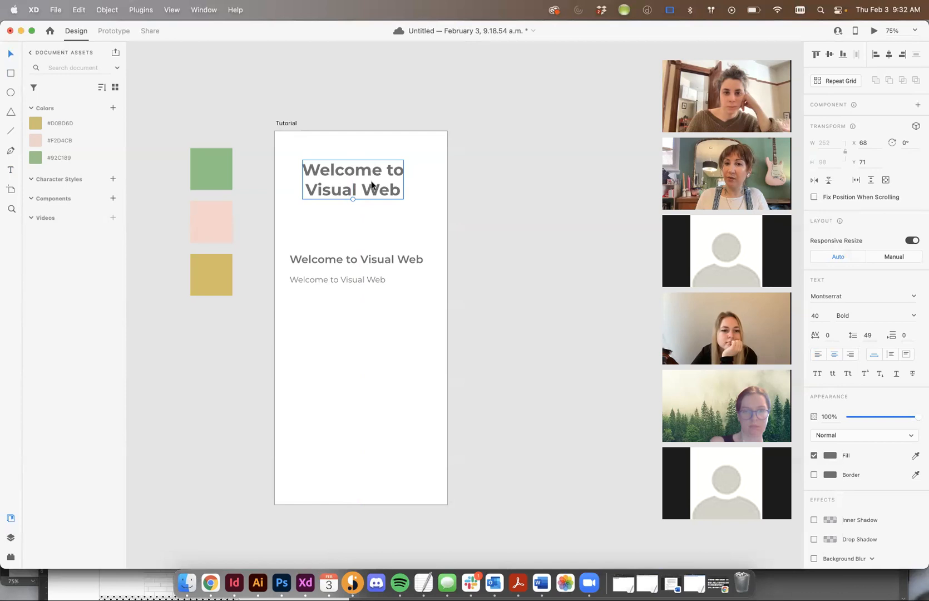
{"action": "left_click_drag", "start_coordinate": [360, 257], "coordinate": [361, 228]}
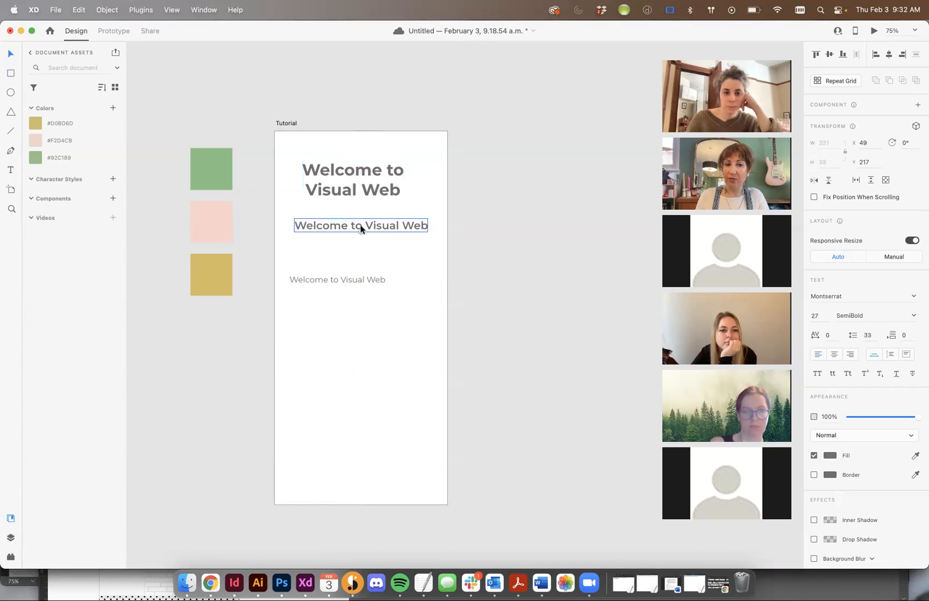
{"action": "left_click", "coordinate": [833, 354]}
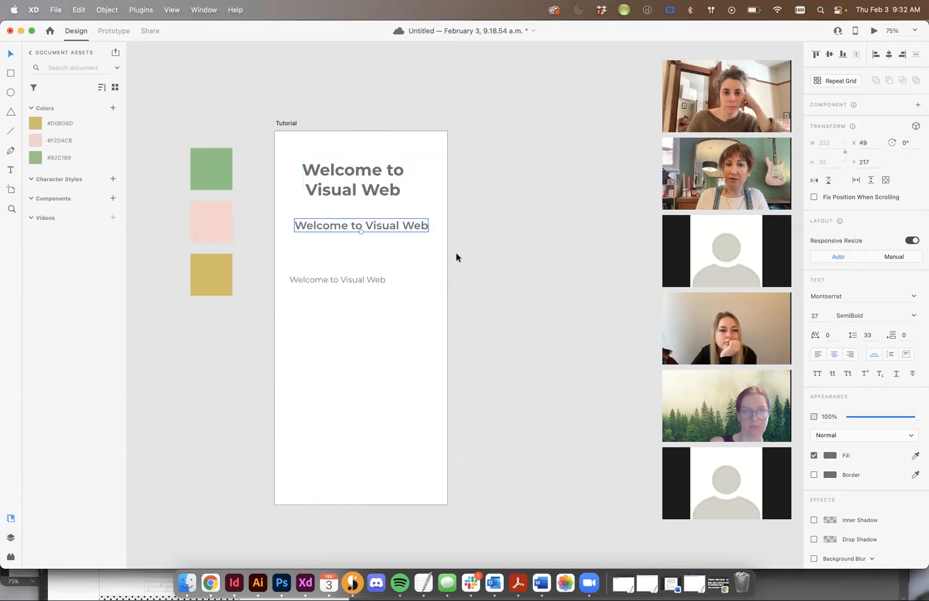
{"action": "left_click", "coordinate": [369, 274]}
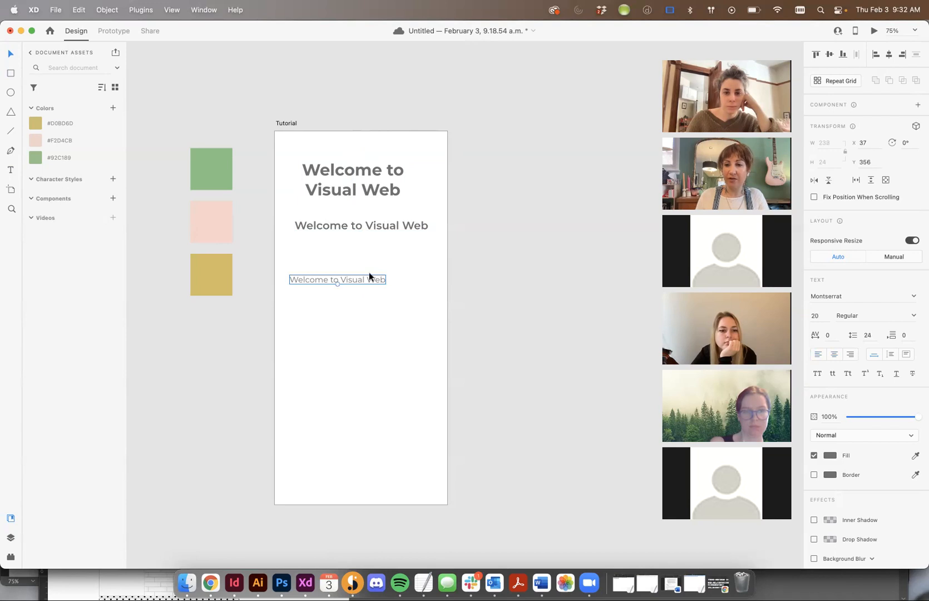
{"action": "left_click", "coordinate": [204, 196]}
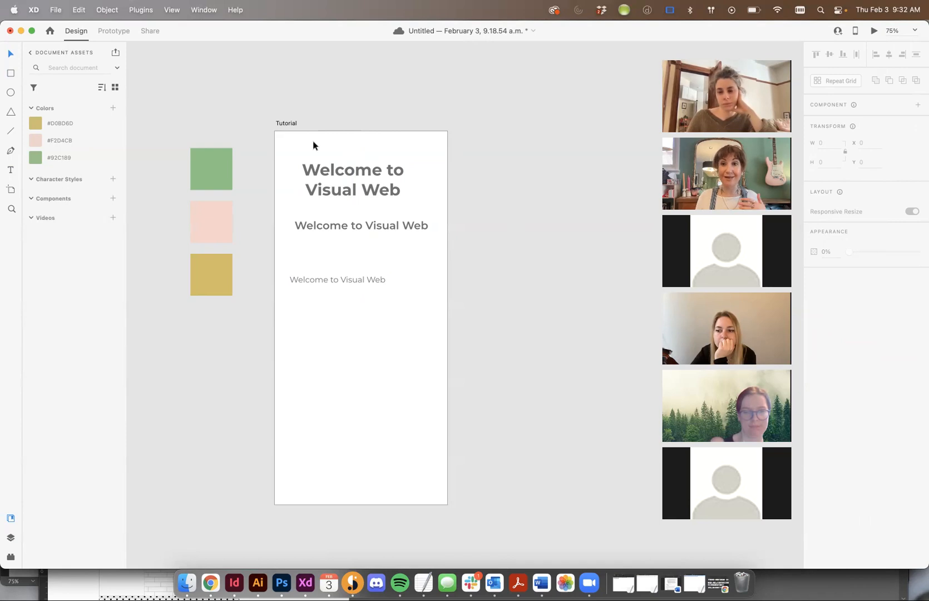
- Save the three texts' formatting as character styles in the document assets, and delete the texts from the artboard
{"action": "left_click_drag", "start_coordinate": [314, 141], "coordinate": [359, 387]}
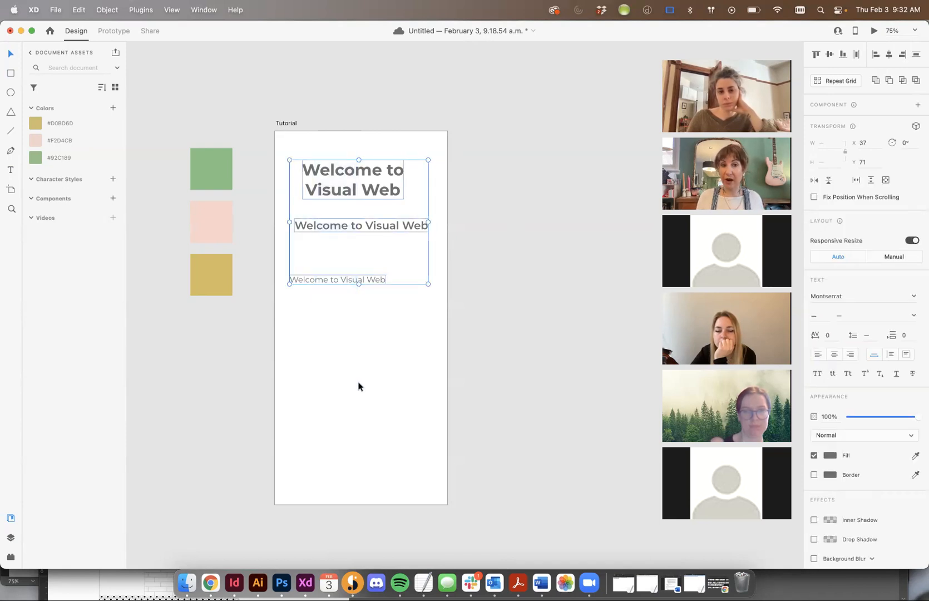
{"action": "left_click", "coordinate": [113, 179]}
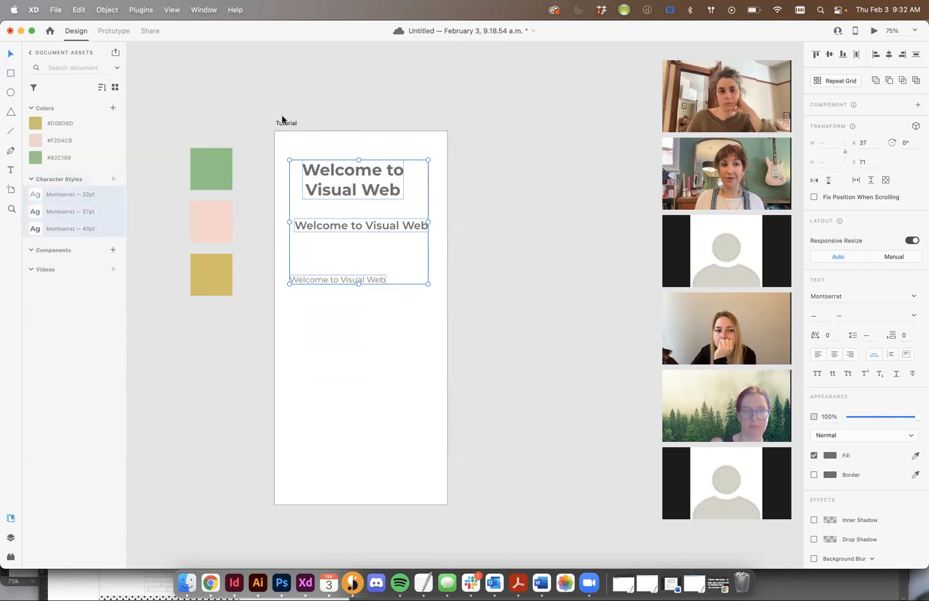
{"action": "key", "text": "Delete"}
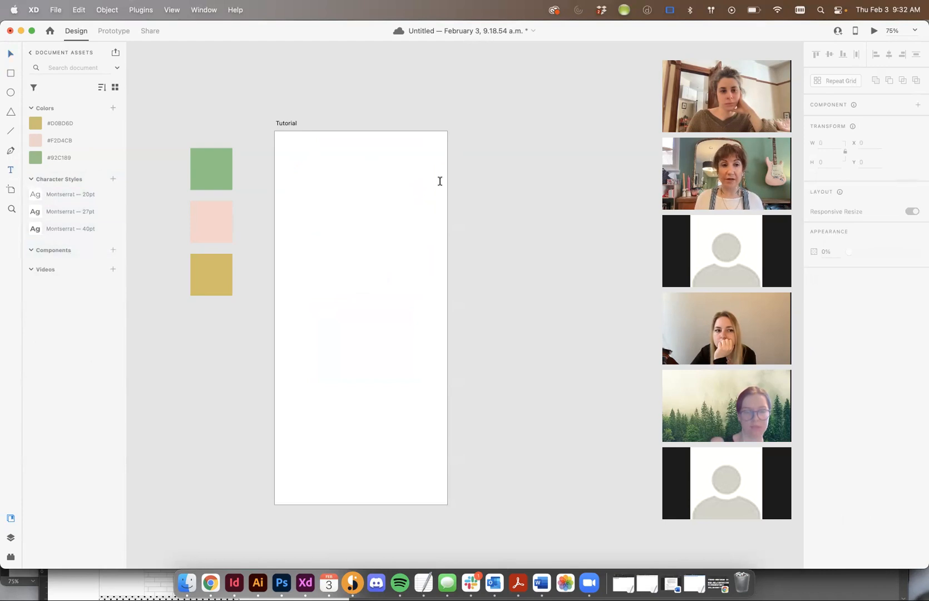
- Add a new text reading "Welcome to Visual Web" and place it inside the upper part of the artboard
{"action": "left_click", "coordinate": [309, 165]}
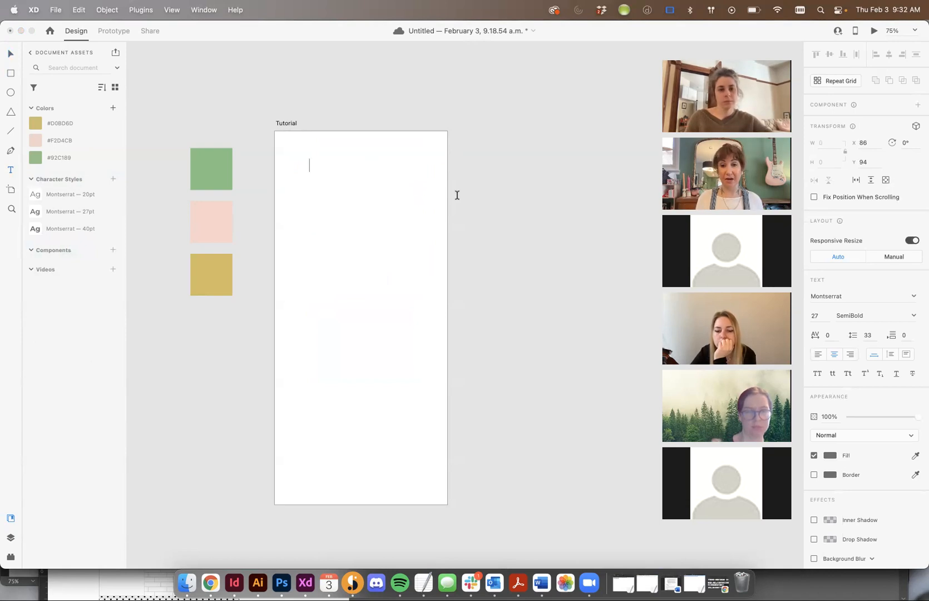
{"action": "type", "text": "Welcome to "}
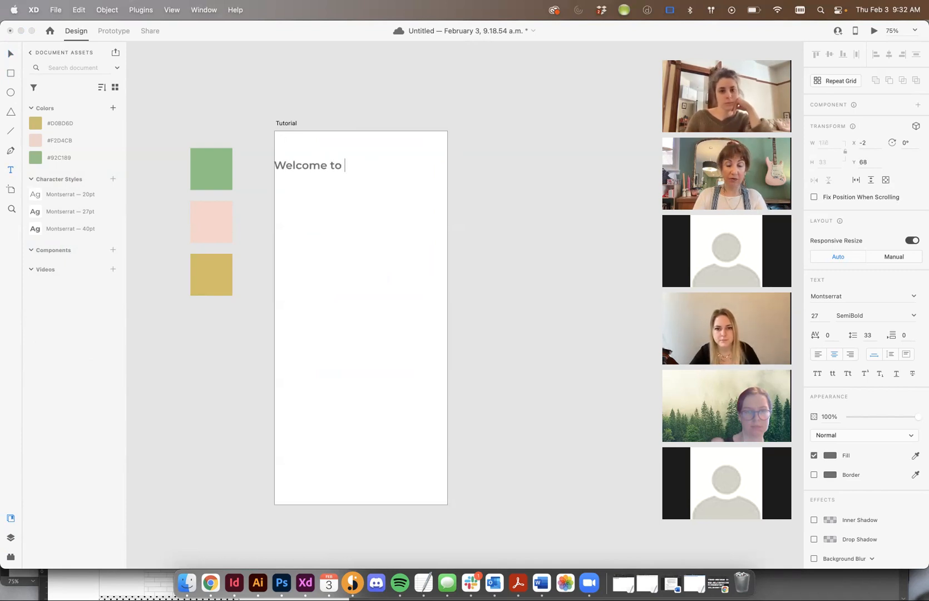
{"action": "type", "text": "Visual Web"}
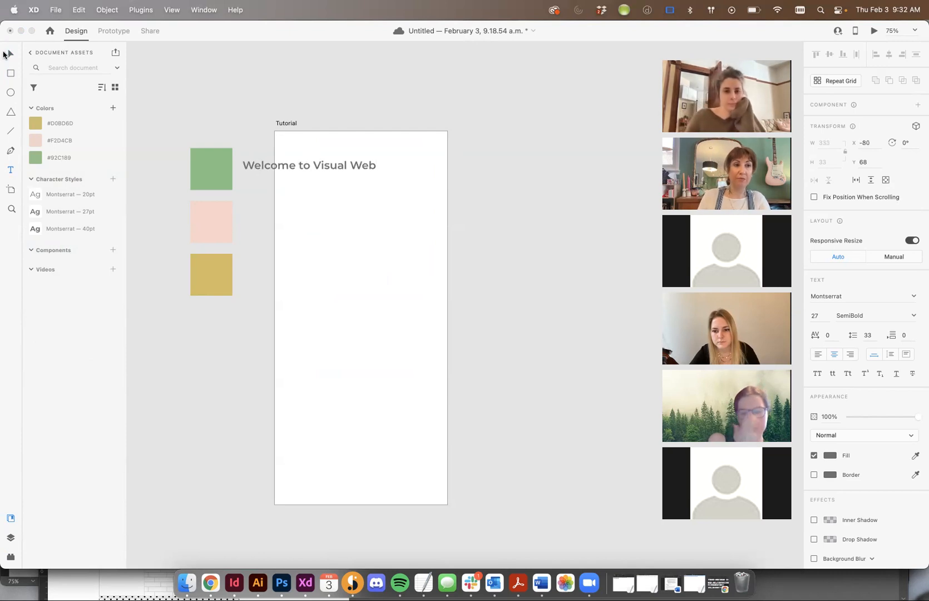
{"action": "left_click_drag", "start_coordinate": [349, 170], "coordinate": [405, 200]}
{"action": "left_click", "coordinate": [9, 55]}
{"action": "left_click_drag", "start_coordinate": [337, 166], "coordinate": [383, 199]}
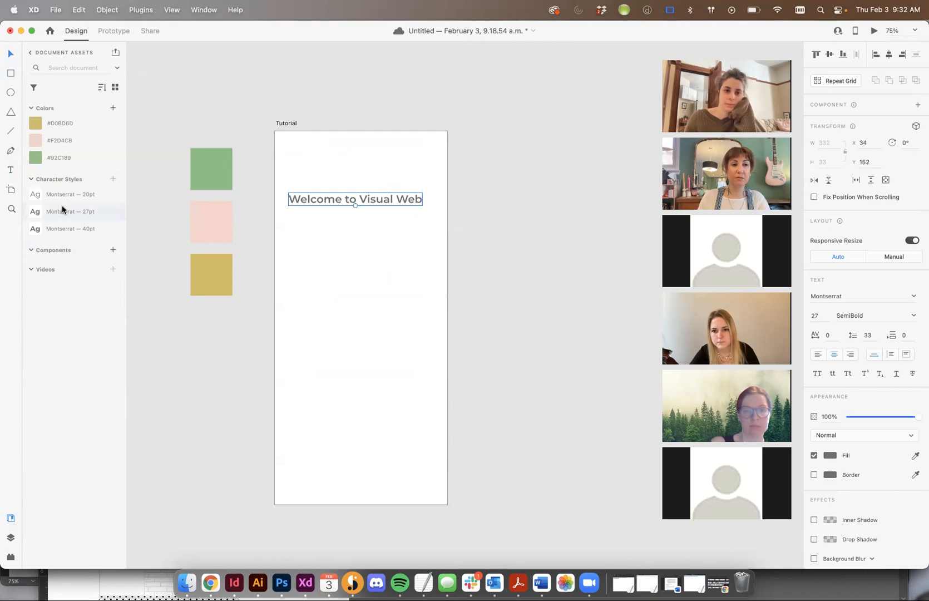
- Apply the 40 pt, 20 pt and 27 pt Montserrat character styles in turn to the new text
{"action": "left_click", "coordinate": [61, 228]}
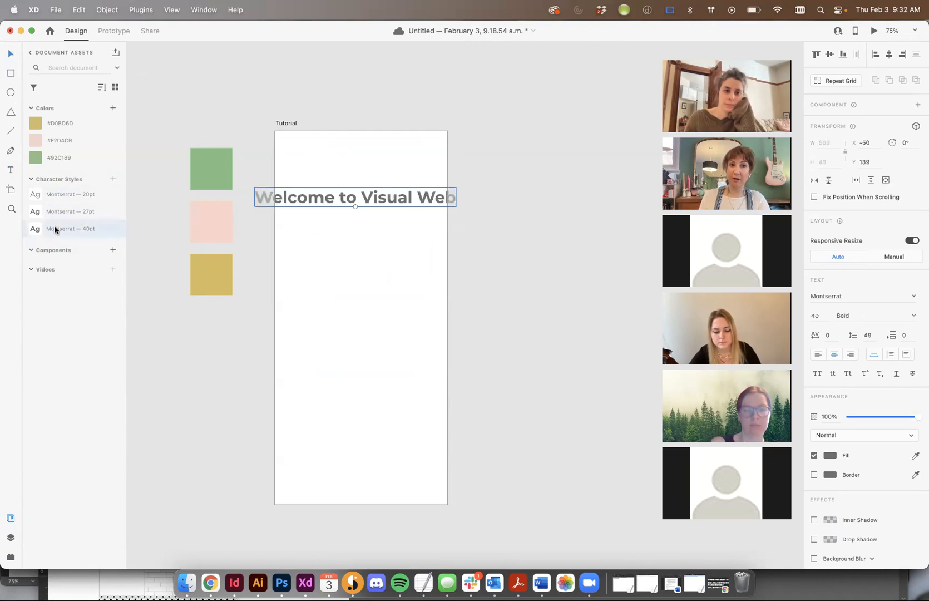
{"action": "left_click", "coordinate": [50, 196]}
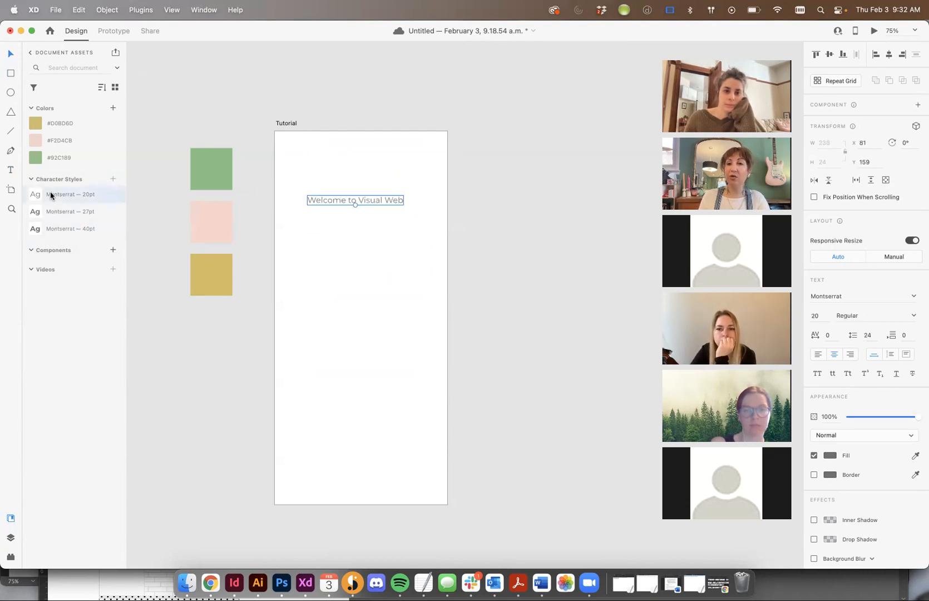
{"action": "left_click", "coordinate": [58, 212]}
- Rename the Montserrat 27 pt character style as H2
{"action": "double_click", "coordinate": [77, 211]}
{"action": "type", "text": "Sub Head"}
{"action": "key", "text": "super+a"}
{"action": "type", "text": "H2"}
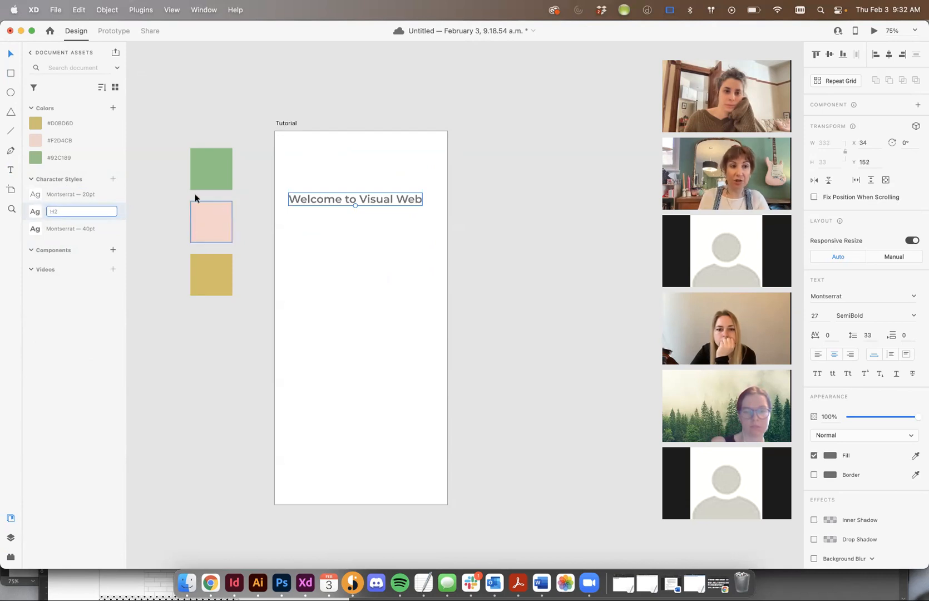
- Try renaming the Montserrat 40 pt character style as H1, and undo the rename
{"action": "double_click", "coordinate": [71, 230]}
{"action": "type", "text": "H"}
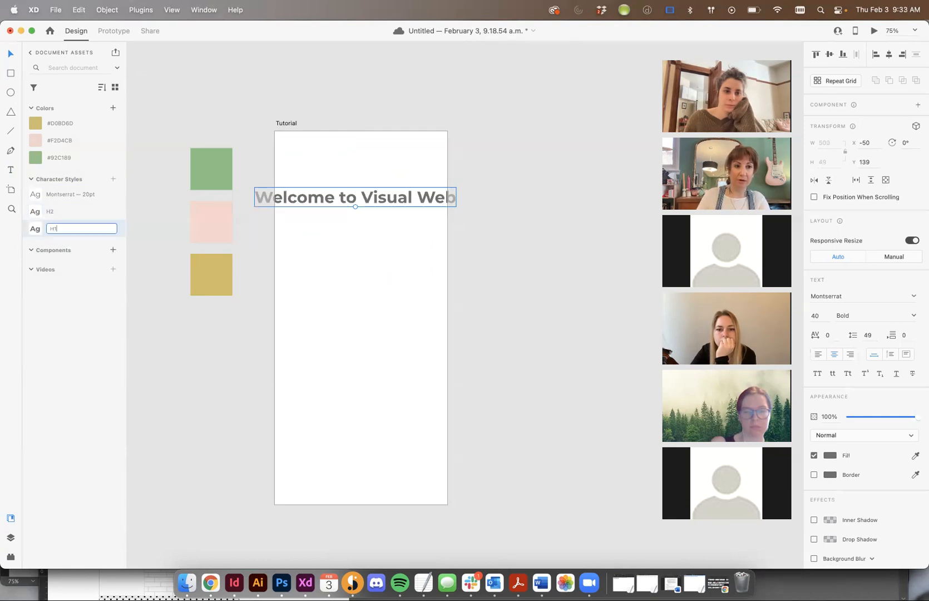
{"action": "type", "text": "1"}
{"action": "key", "text": "Return"}
{"action": "left_click", "coordinate": [438, 162]}
{"action": "key", "text": "super+z"}
- Delete the "Welcome to Visual Web" text from the artboard
{"action": "left_click", "coordinate": [399, 169]}
{"action": "left_click", "coordinate": [341, 193]}
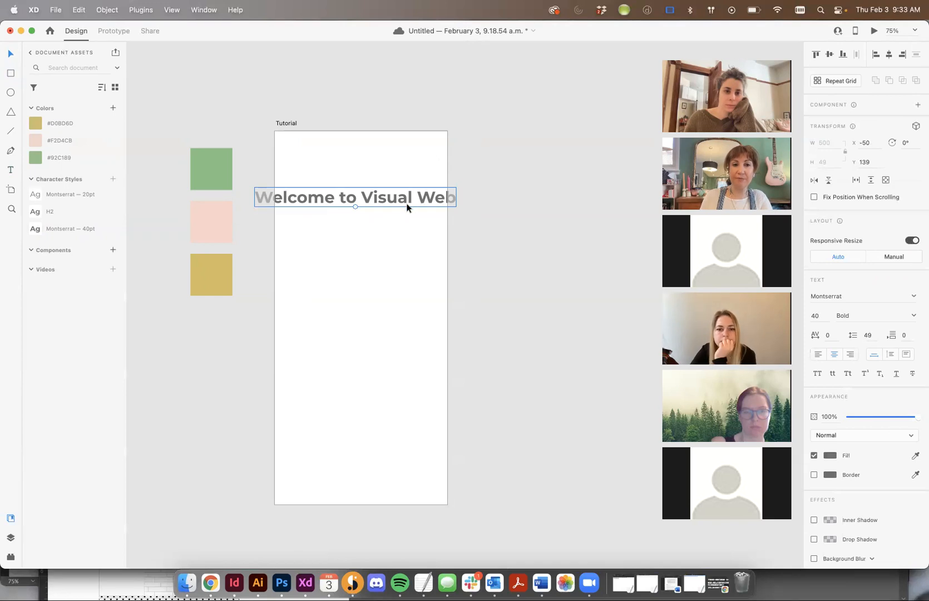
{"action": "left_click_drag", "start_coordinate": [408, 202], "coordinate": [457, 210]}
{"action": "key", "text": "Delete"}
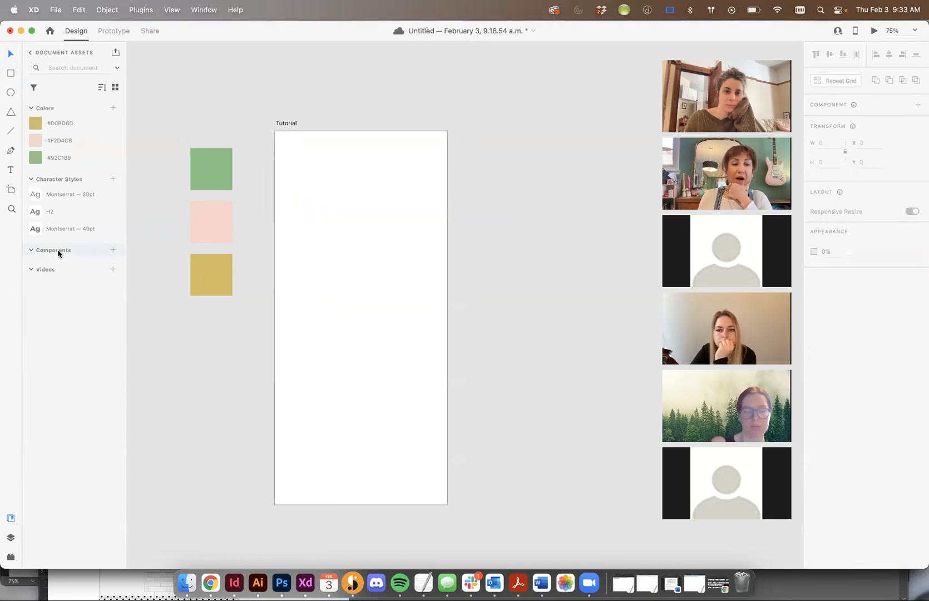
- Turn on the column layout grid for the Tutorial artboard
{"action": "left_click", "coordinate": [324, 189]}
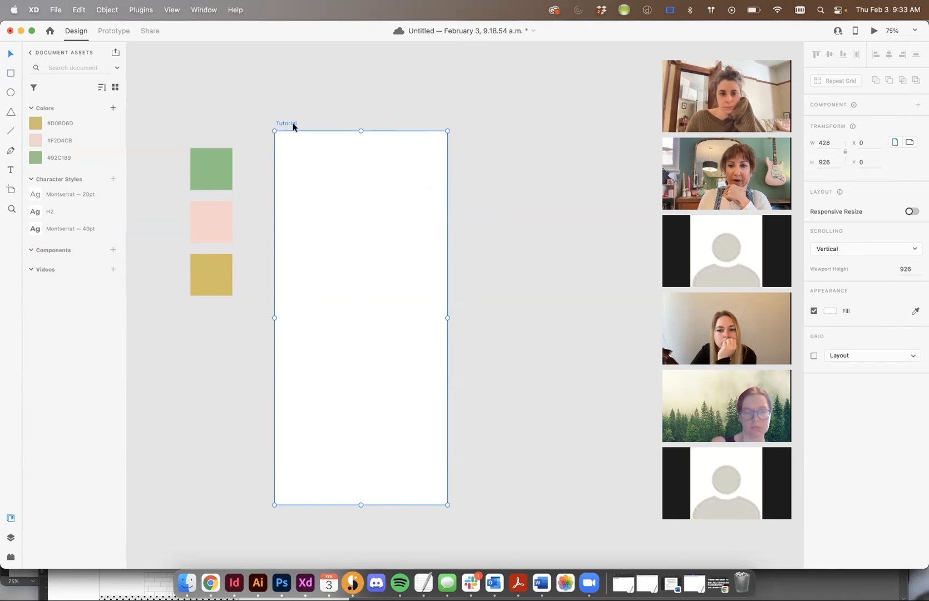
{"action": "scroll", "coordinate": [293, 127], "scroll_direction": "up", "scroll_amount": 3}
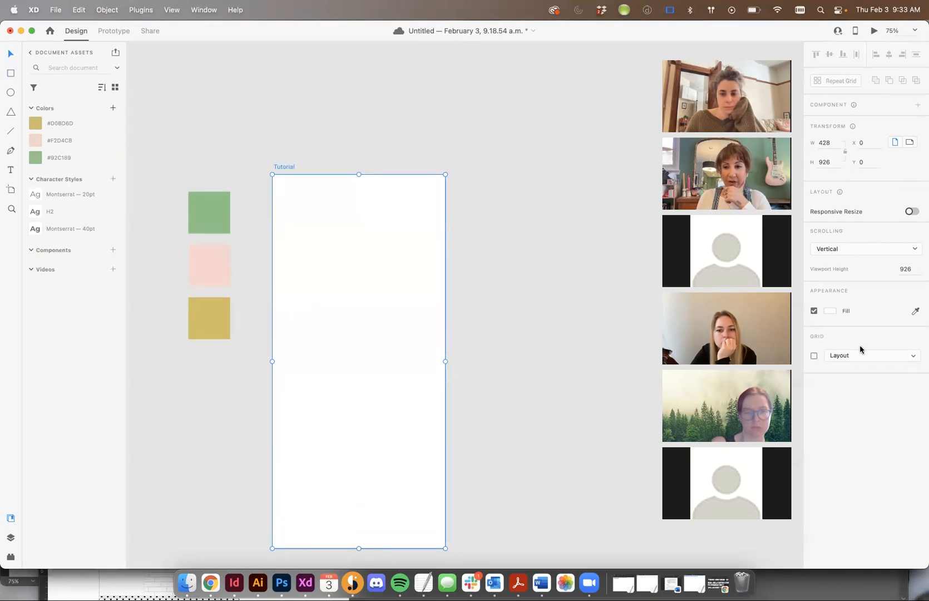
{"action": "left_click", "coordinate": [814, 355]}
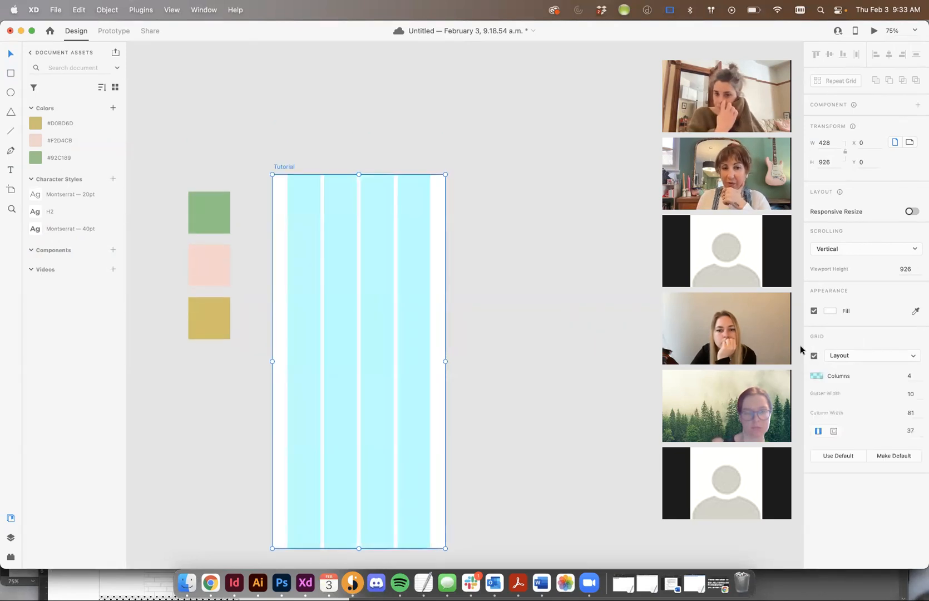
{"action": "scroll", "coordinate": [578, 240], "scroll_direction": "down", "scroll_amount": 3}
{"action": "scroll", "coordinate": [578, 238], "scroll_direction": "down", "scroll_amount": 2}
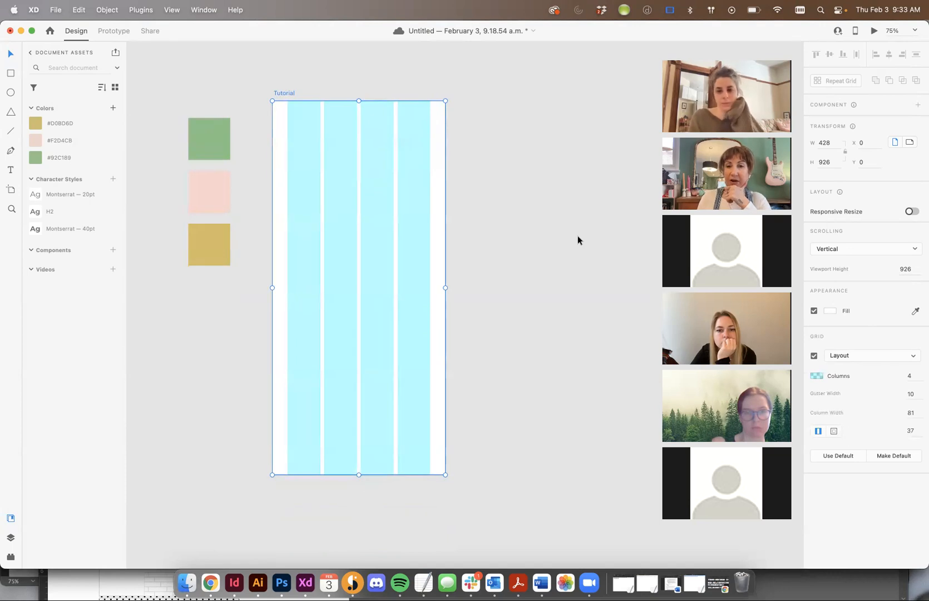
- Toggle the Tutorial artboard's layout grid off and on several times to compare the views
{"action": "scroll", "coordinate": [577, 237], "scroll_direction": "down", "scroll_amount": 4}
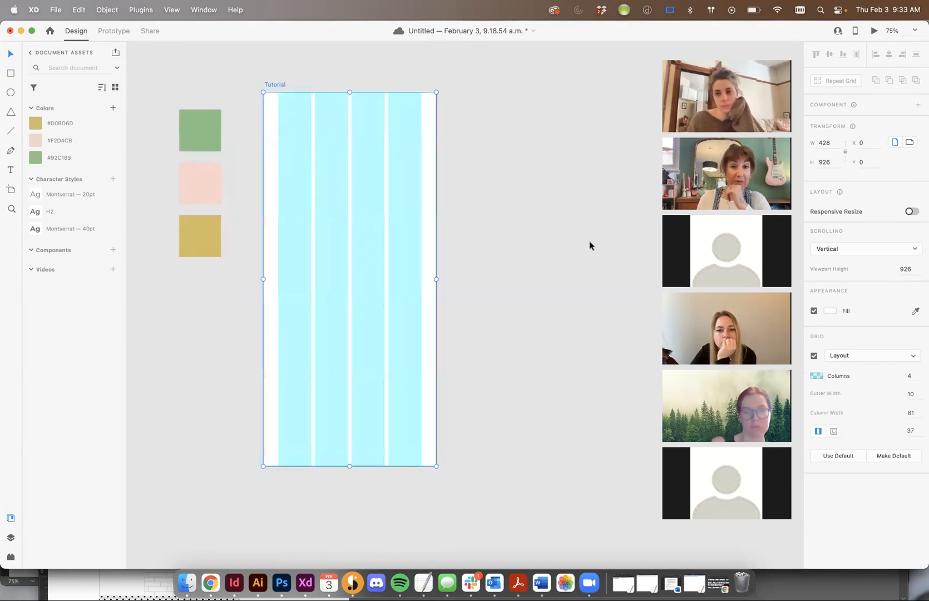
{"action": "scroll", "coordinate": [519, 217], "scroll_direction": "up", "scroll_amount": 3}
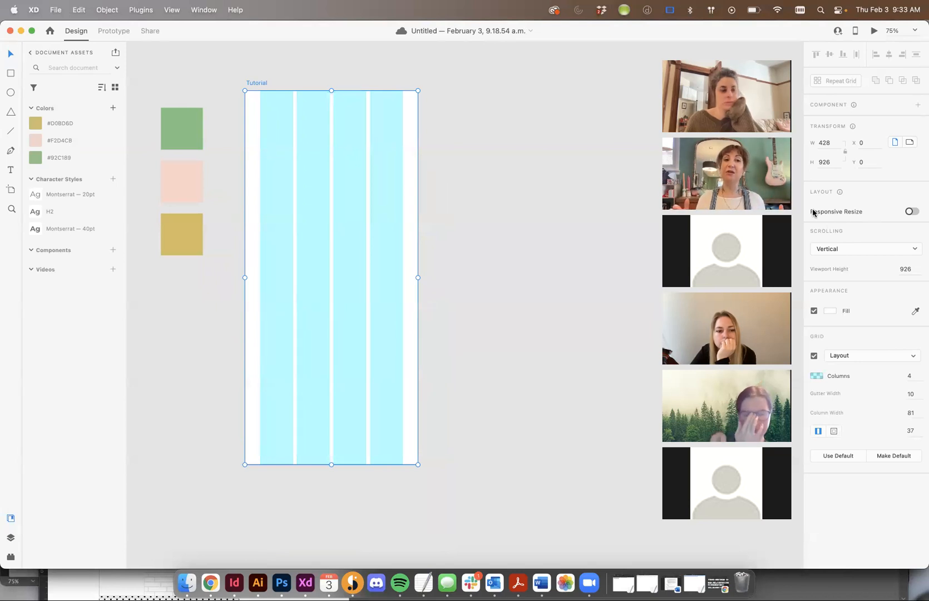
{"action": "left_click", "coordinate": [814, 356]}
{"action": "left_click", "coordinate": [814, 356]}
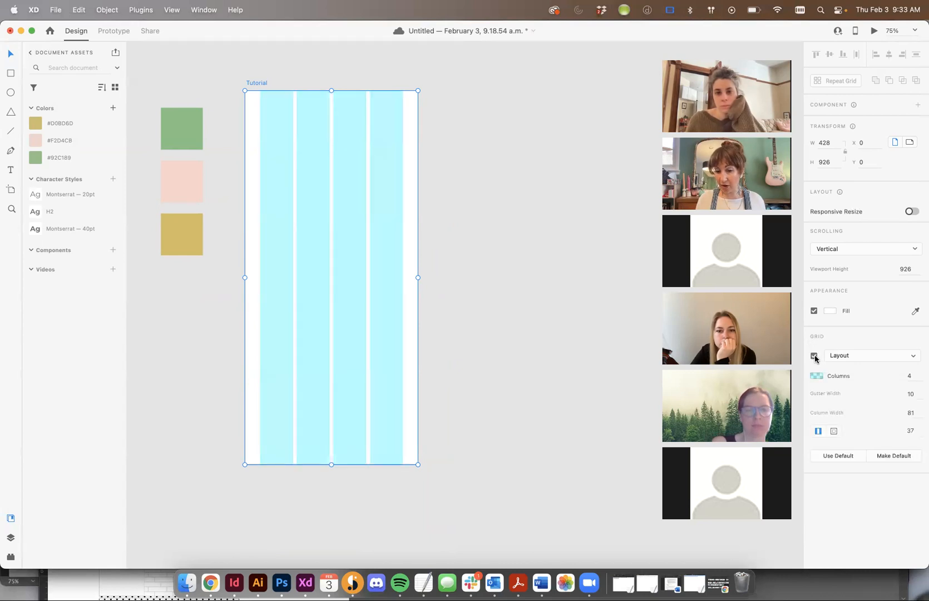
{"action": "key", "text": "shift+super+apostrophe"}
{"action": "key", "text": "shift+super+apostrophe"}
{"action": "key", "text": "shift+super+apostrophe"}
{"action": "key", "text": "shift+super+apostrophe"}
{"action": "key", "text": "shift+super+apostrophe"}
{"action": "key", "text": "shift+super+apostrophe"}
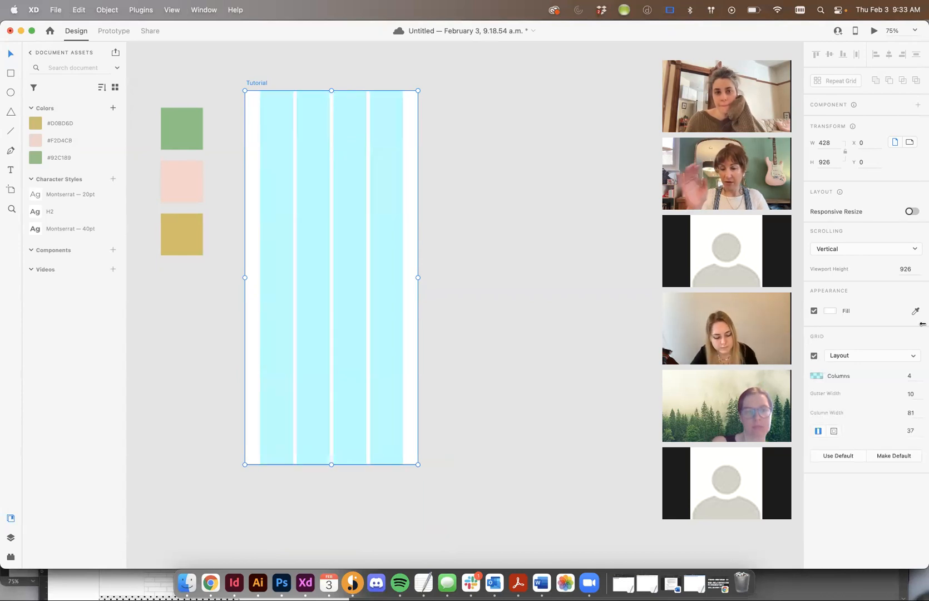
{"action": "key", "text": "shift+super+apostrophe"}
{"action": "key", "text": "shift+super+apostrophe"}
{"action": "key", "text": "shift+super+apostrophe"}
{"action": "key", "text": "shift+super+apostrophe"}
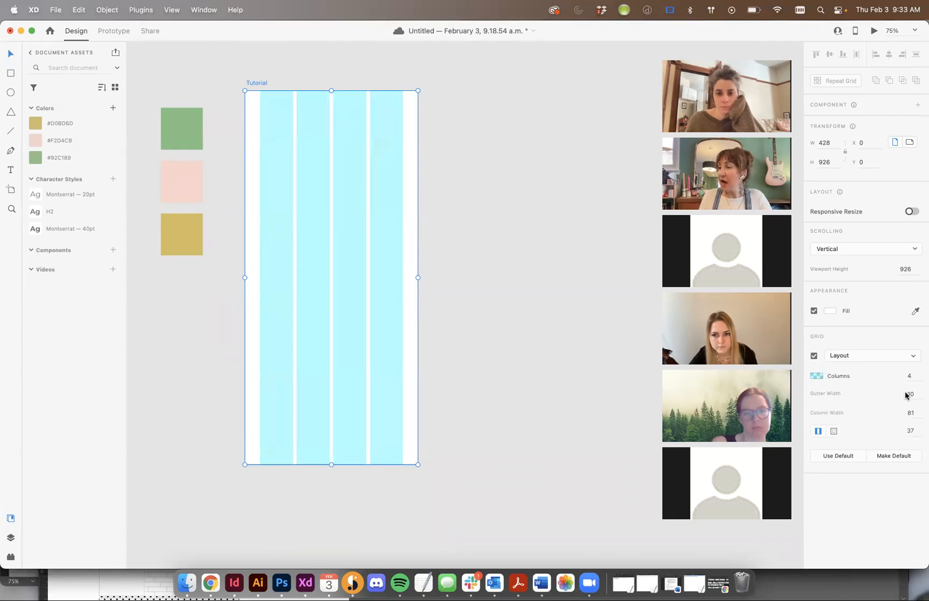
- Set the Tutorial artboard's layout grid to 8 columns with a gutter width of 8
{"action": "double_click", "coordinate": [913, 377]}
{"action": "type", "text": "8"}
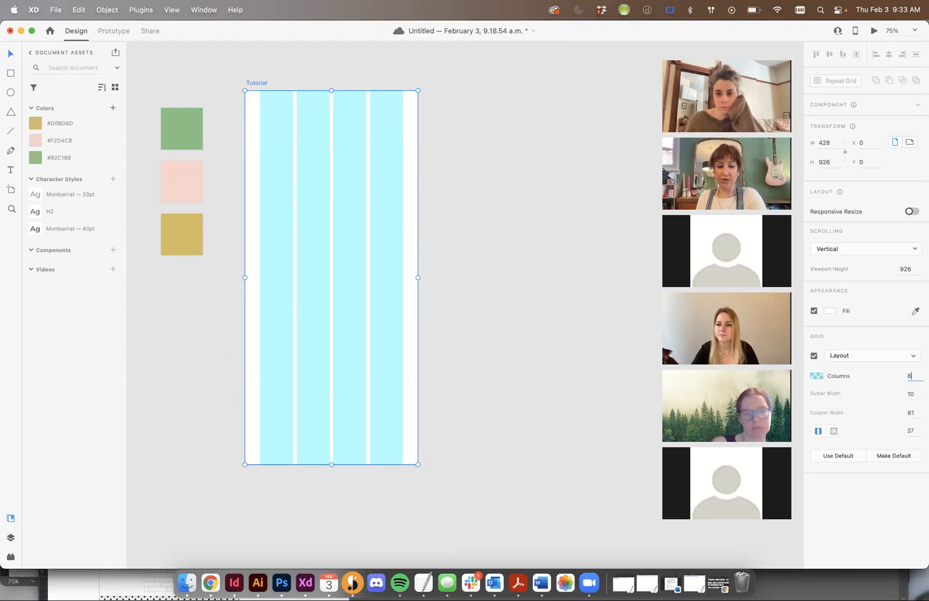
{"action": "key", "text": "Tab"}
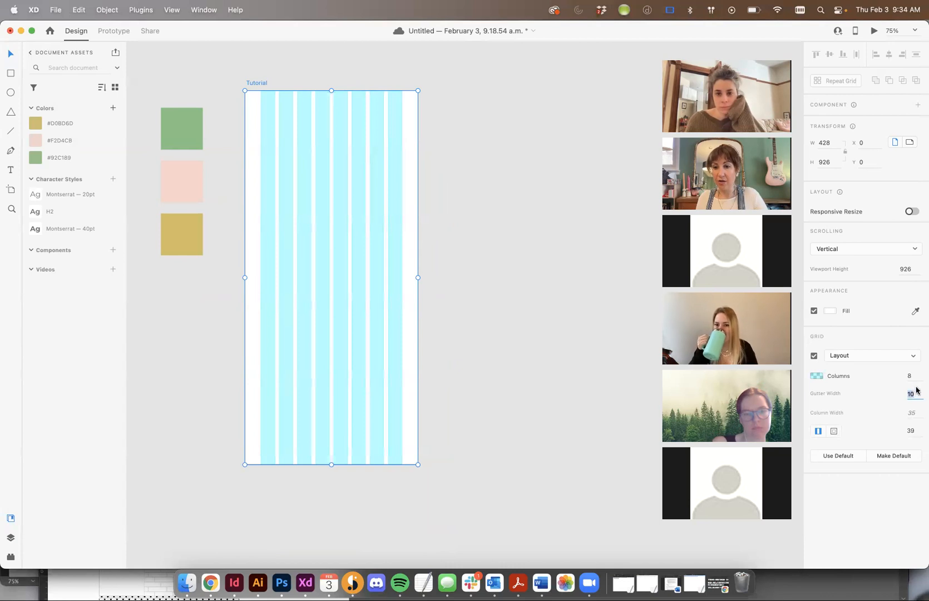
{"action": "type", "text": "8"}
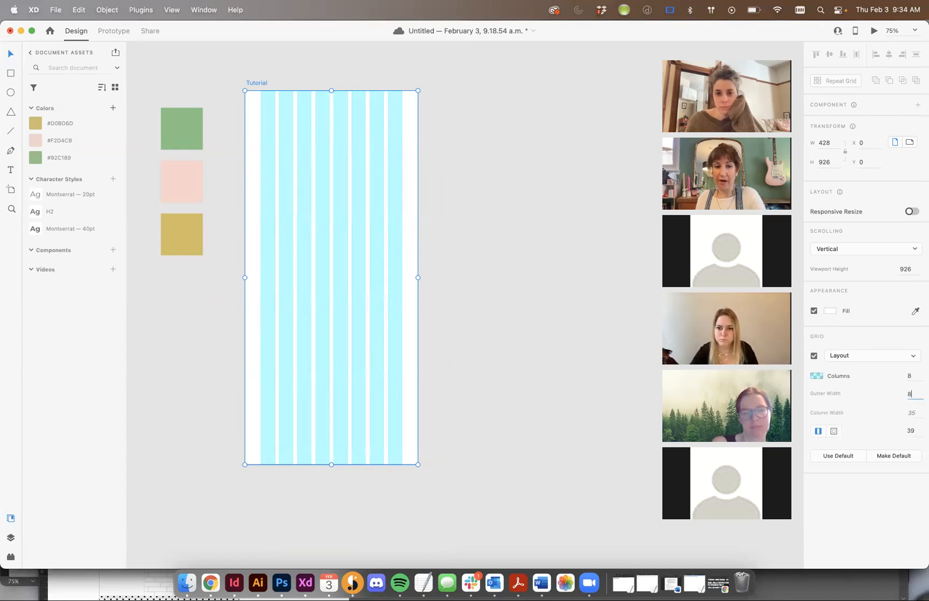
{"action": "key", "text": "Tab"}
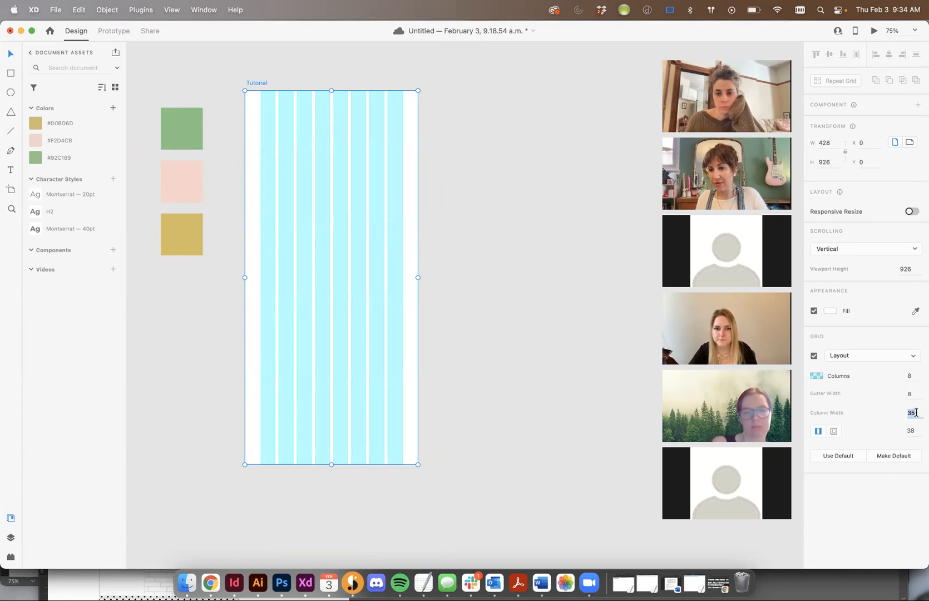
- Set the layout grid's left margin to 16
{"action": "left_click", "coordinate": [911, 432]}
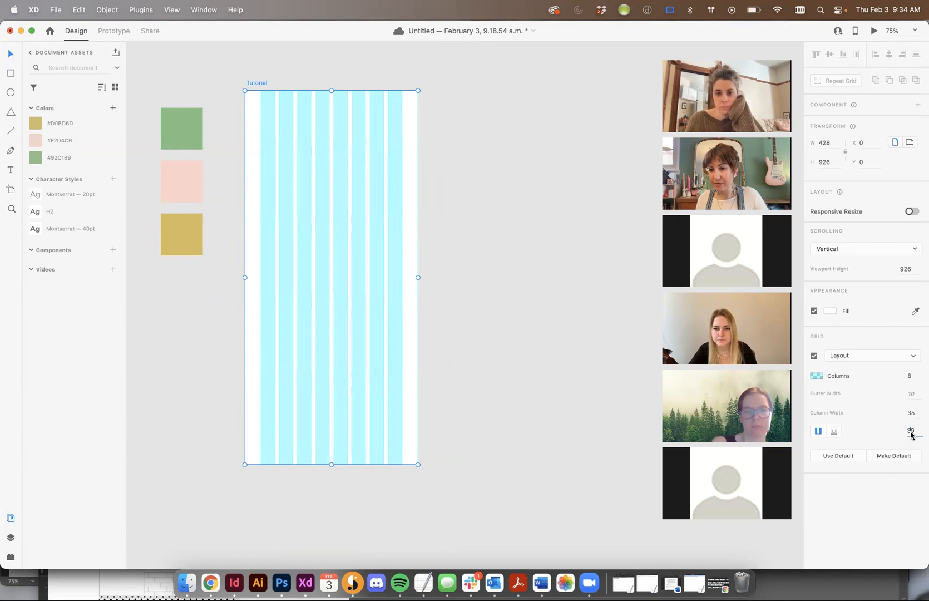
{"action": "type", "text": "16"}
{"action": "key", "text": "Tab"}
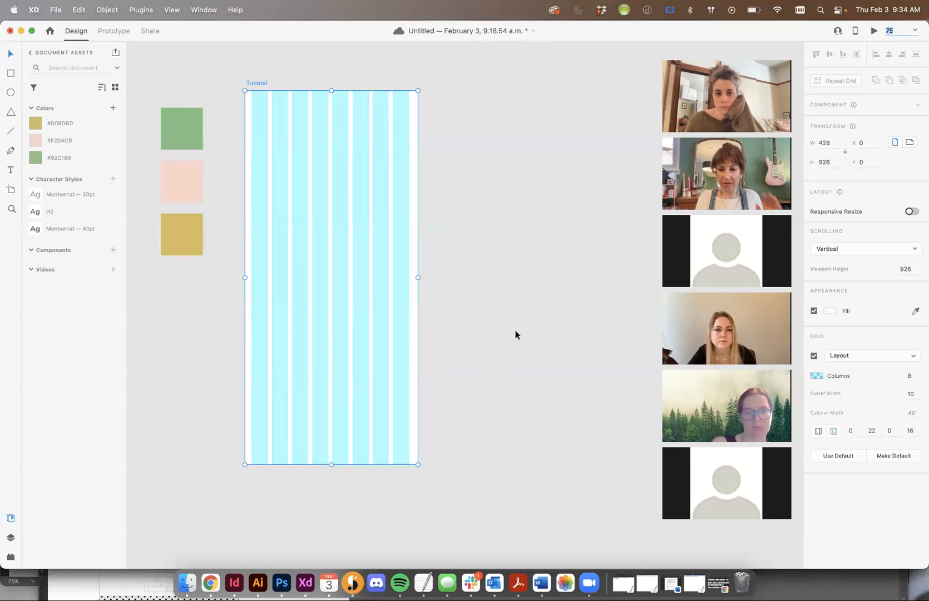
- Use linked left and right margins for the layout grid and set it to 6 columns
{"action": "left_click", "coordinate": [818, 431]}
{"action": "left_click", "coordinate": [910, 377]}
{"action": "type", "text": "6"}
{"action": "key", "text": "Tab"}
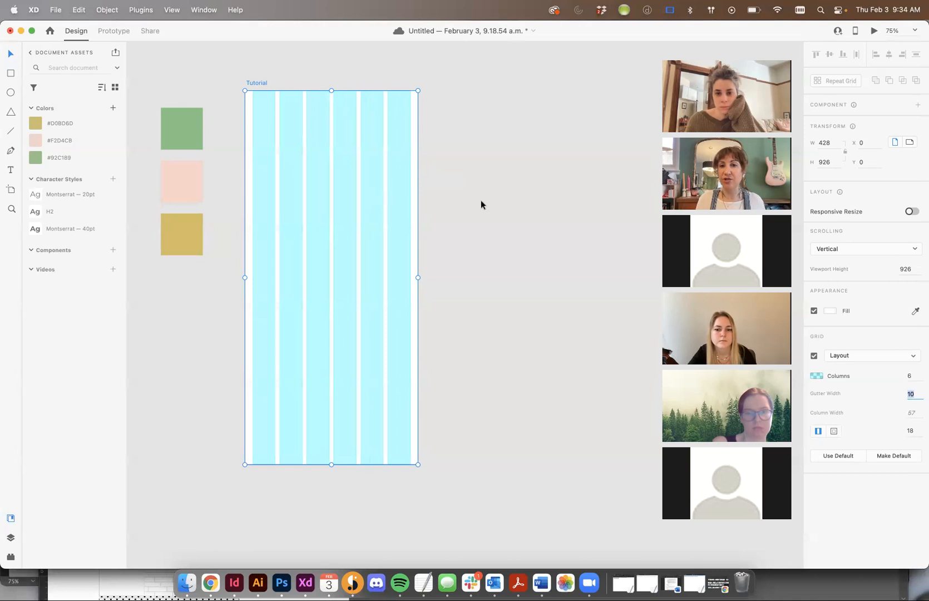
{"action": "left_click", "coordinate": [532, 210]}
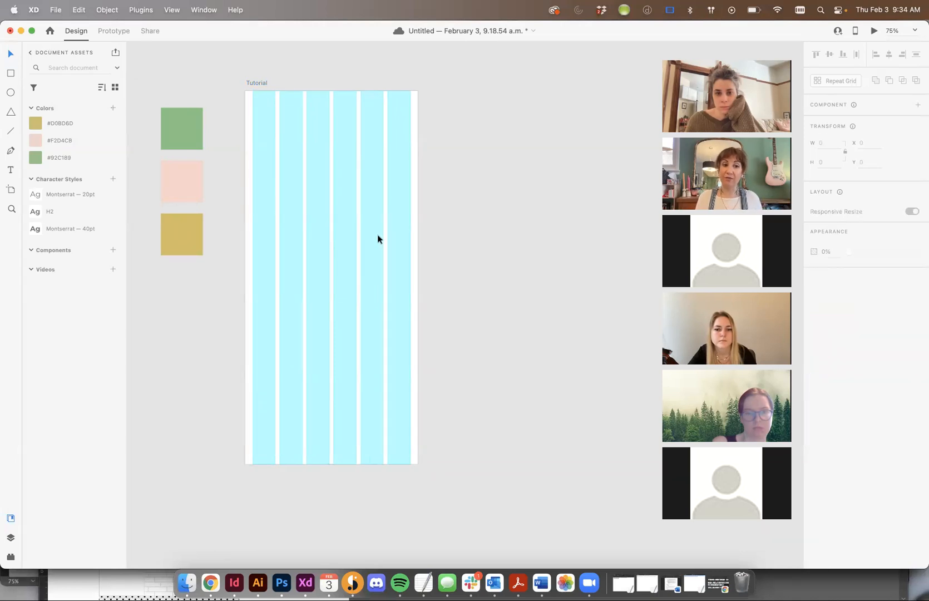
- Hide the layout grid on the Tutorial artboard
{"action": "key", "text": "shift+super+apostrophe"}
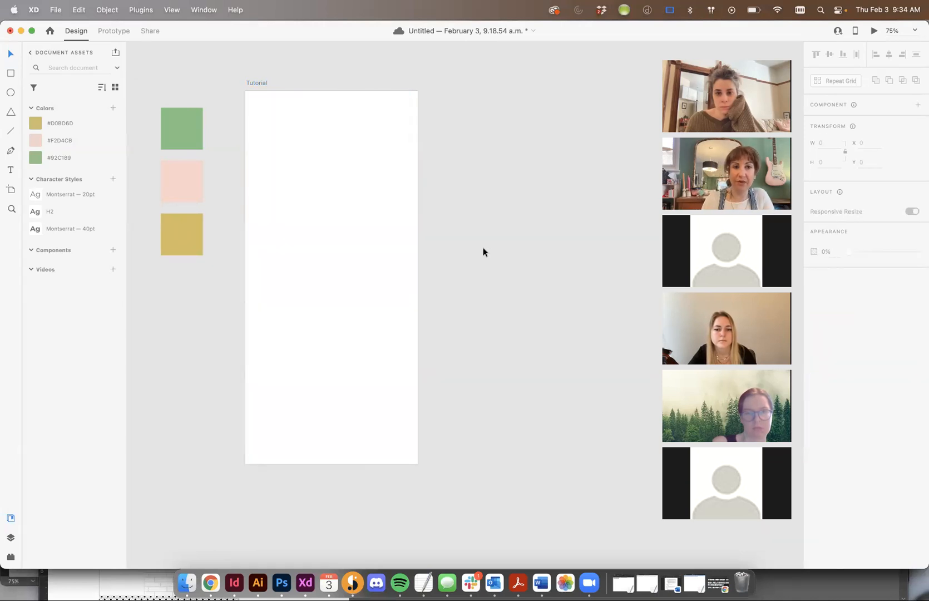
{"action": "left_click", "coordinate": [251, 83]}
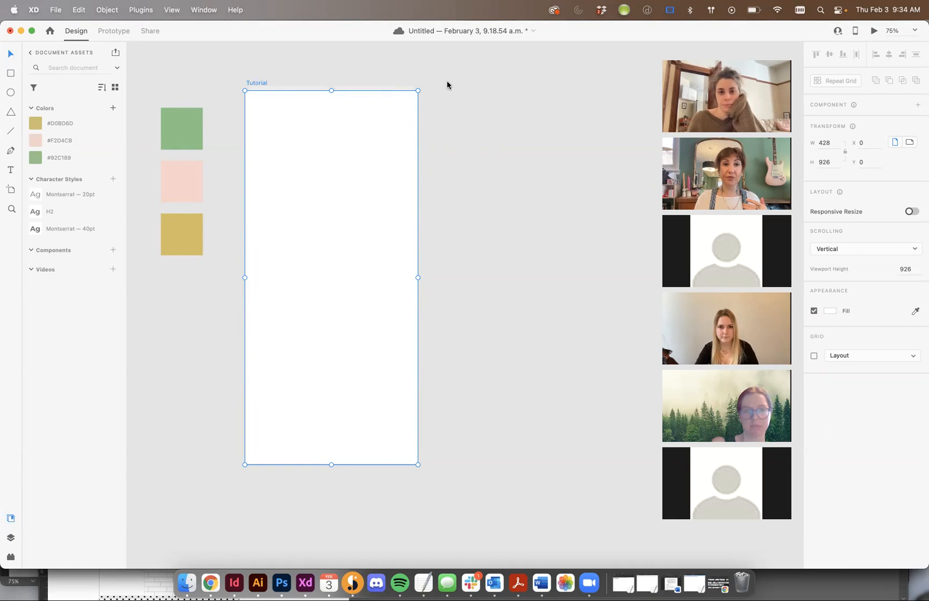
{"action": "left_click", "coordinate": [474, 336]}
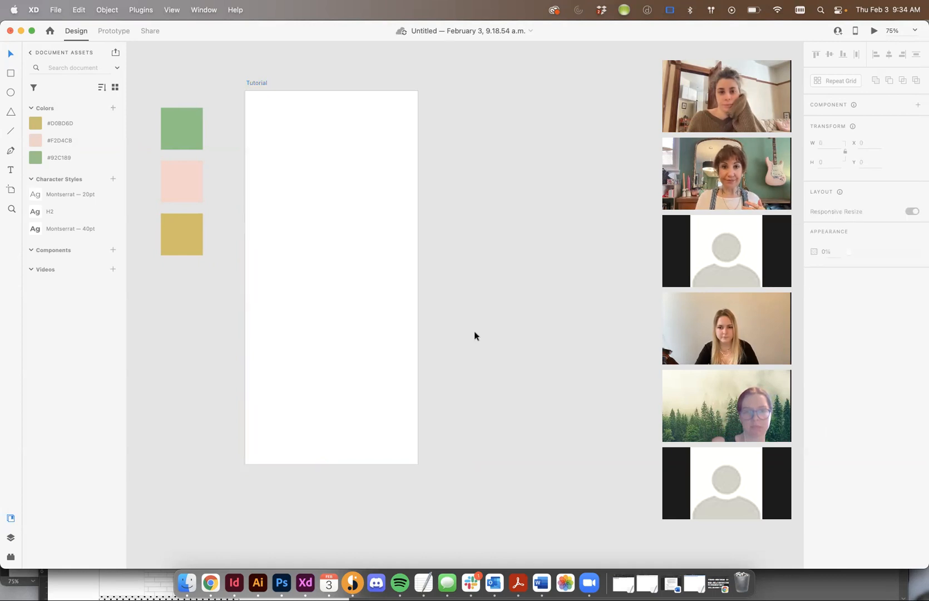
- Extend the Tutorial artboard downward to a height of 1616, past its viewport line
{"action": "scroll", "coordinate": [389, 233], "scroll_direction": "up", "scroll_amount": 3}
{"action": "left_click", "coordinate": [257, 162]}
{"action": "scroll", "coordinate": [489, 162], "scroll_direction": "left", "scroll_amount": 3}
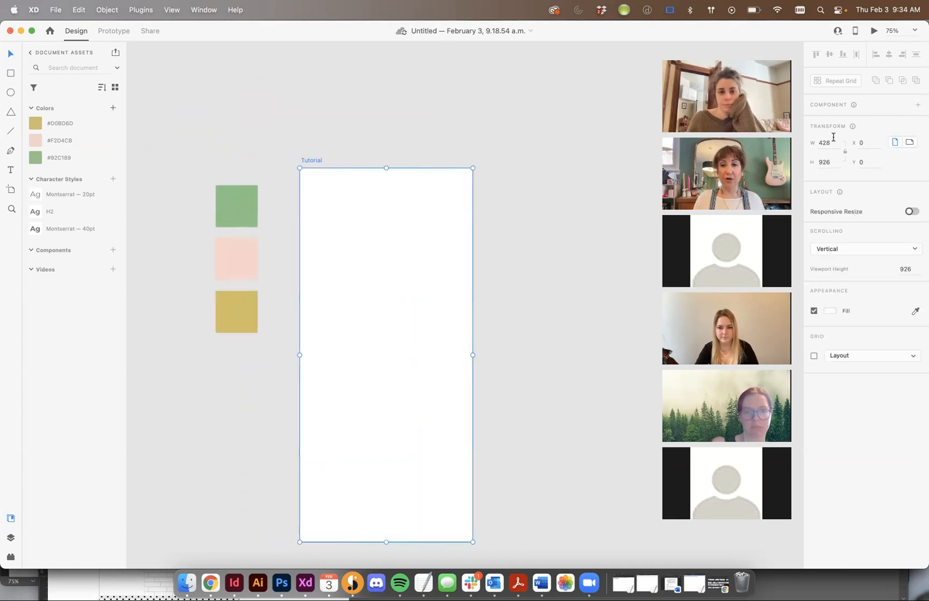
{"action": "scroll", "coordinate": [534, 201], "scroll_direction": "down", "scroll_amount": 3}
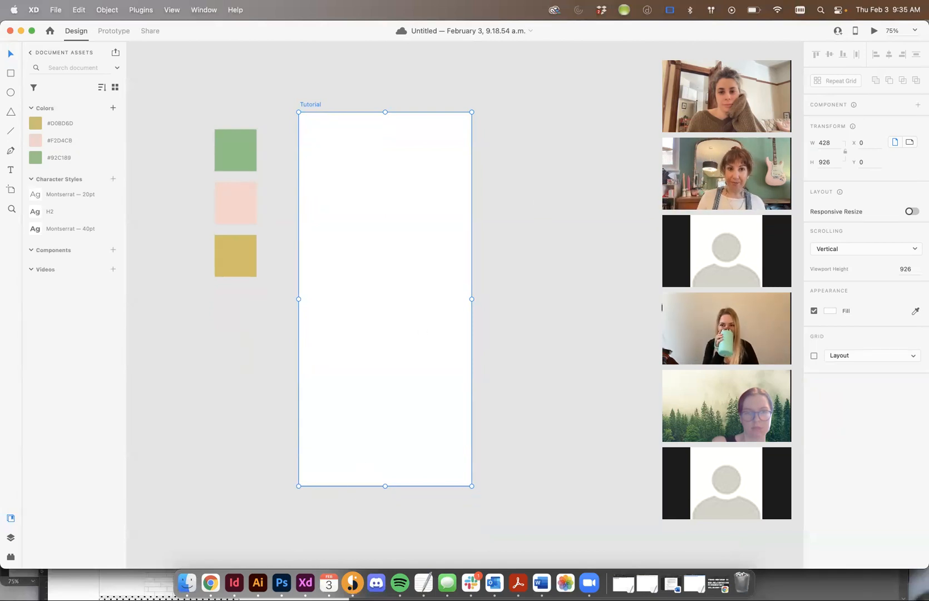
{"action": "scroll", "coordinate": [304, 101], "scroll_direction": "right", "scroll_amount": 1}
{"action": "scroll", "coordinate": [568, 154], "scroll_direction": "down", "scroll_amount": 5}
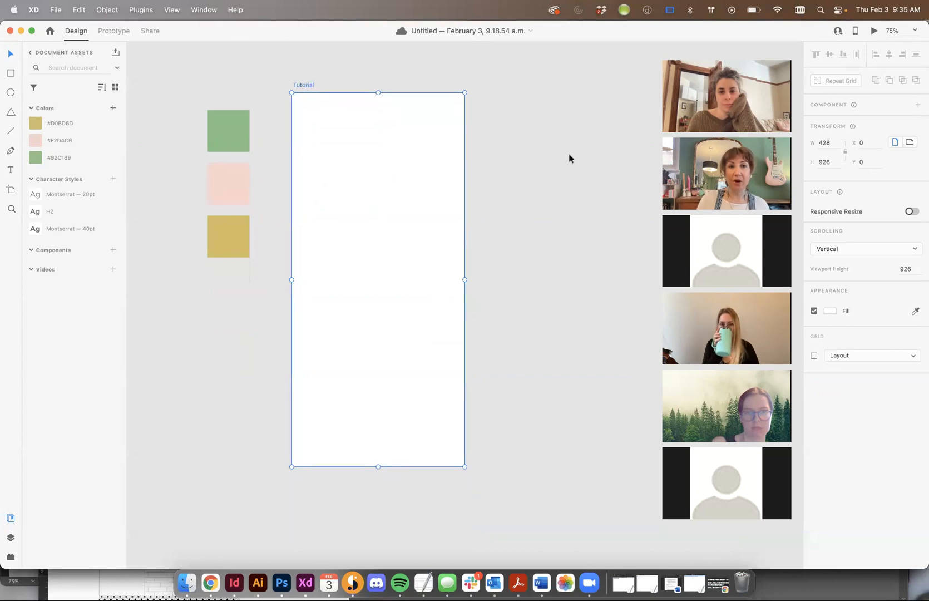
{"action": "mouse_move", "coordinate": [379, 340]}
{"action": "left_mouse_down"}
{"action": "mouse_move", "coordinate": [394, 566]}
{"action": "mouse_move", "coordinate": [398, 284]}
{"action": "mouse_move", "coordinate": [388, 365]}
{"action": "mouse_move", "coordinate": [392, 495]}
{"action": "left_mouse_up"}
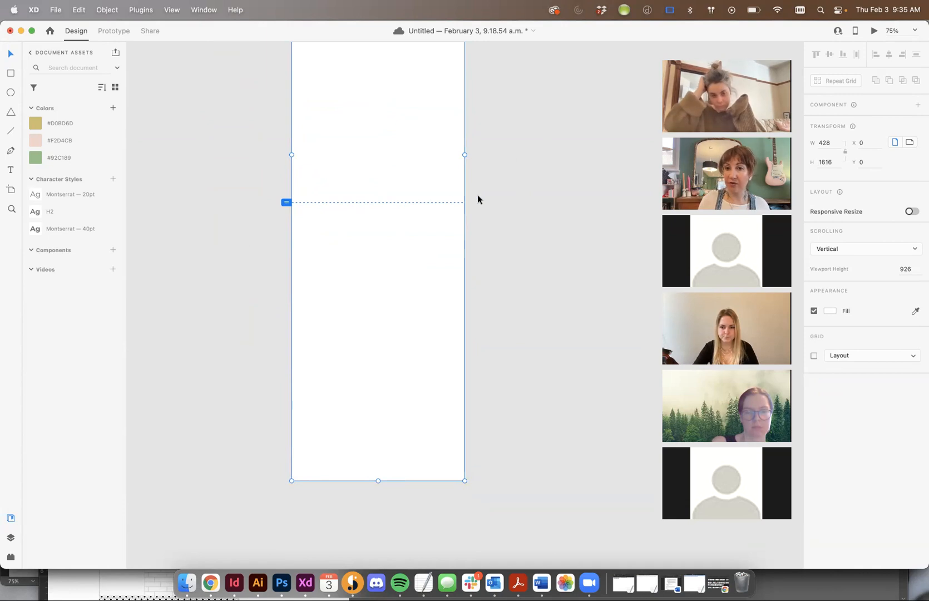
{"action": "left_click", "coordinate": [267, 205]}
{"action": "left_click", "coordinate": [293, 205]}
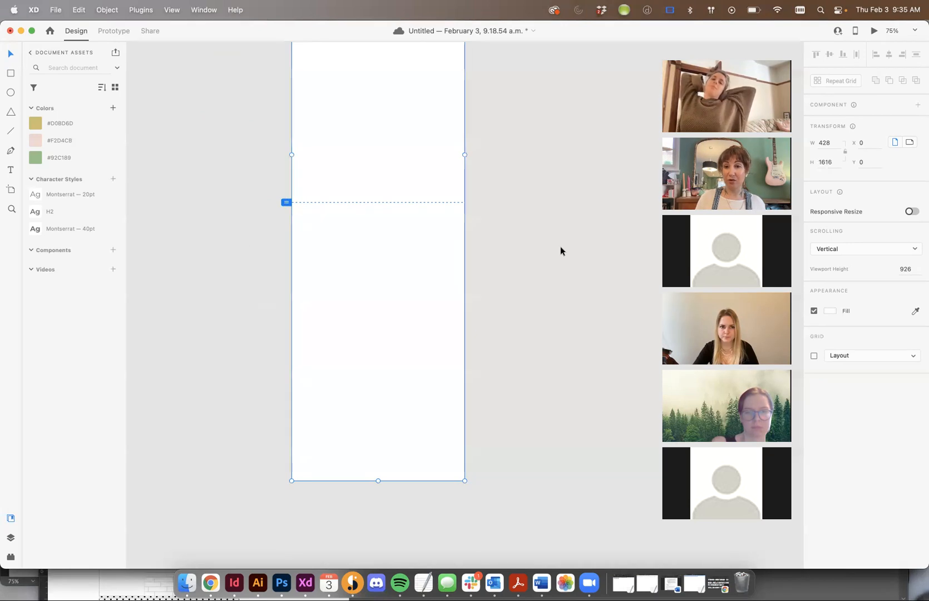
- Undo the artboard's height extension and redo it to compare the two lengths
{"action": "scroll", "coordinate": [560, 246], "scroll_direction": "up", "scroll_amount": 5}
{"action": "scroll", "coordinate": [379, 415], "scroll_direction": "up", "scroll_amount": 1}
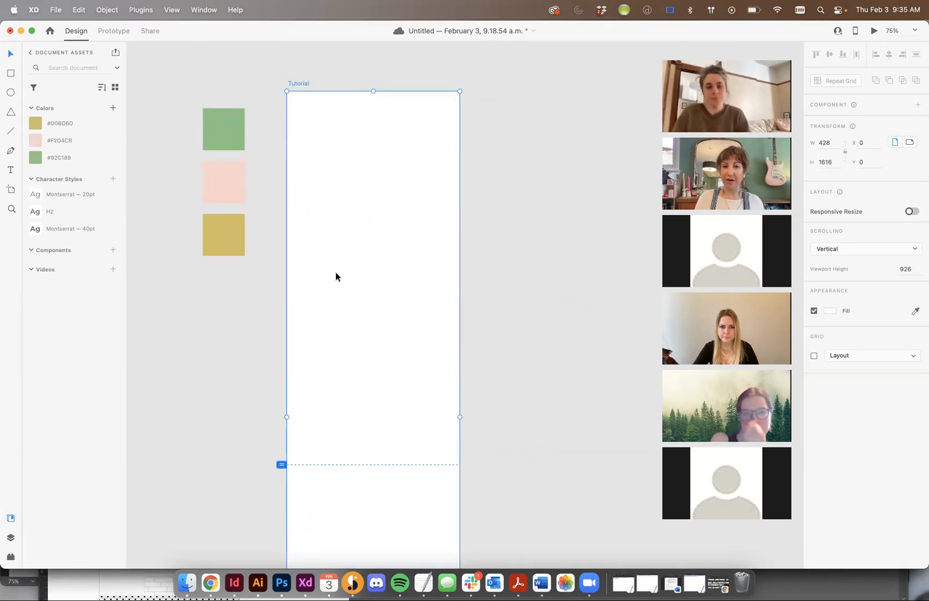
{"action": "key", "text": "super+z"}
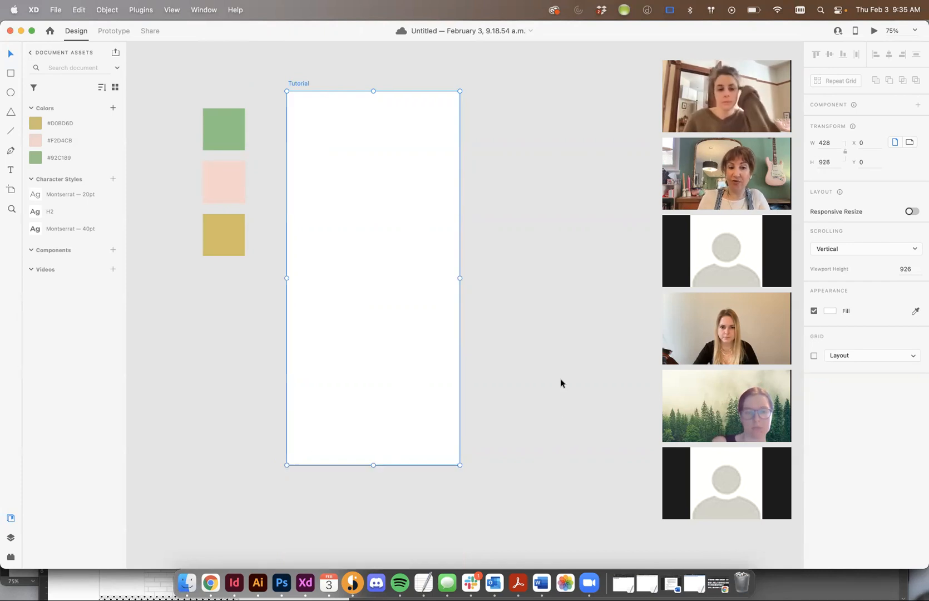
{"action": "key", "text": "super+shift+z"}
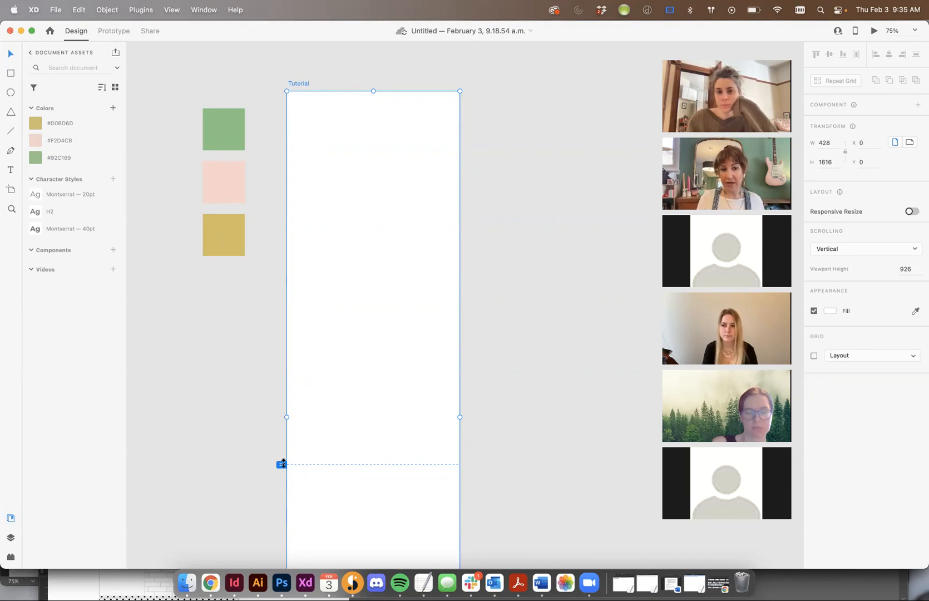
- Shorten the Tutorial artboard from its lower edge to a height of 1599
{"action": "left_click", "coordinate": [526, 402]}
{"action": "left_click", "coordinate": [292, 83]}
{"action": "scroll", "coordinate": [381, 207], "scroll_direction": "down", "scroll_amount": 10}
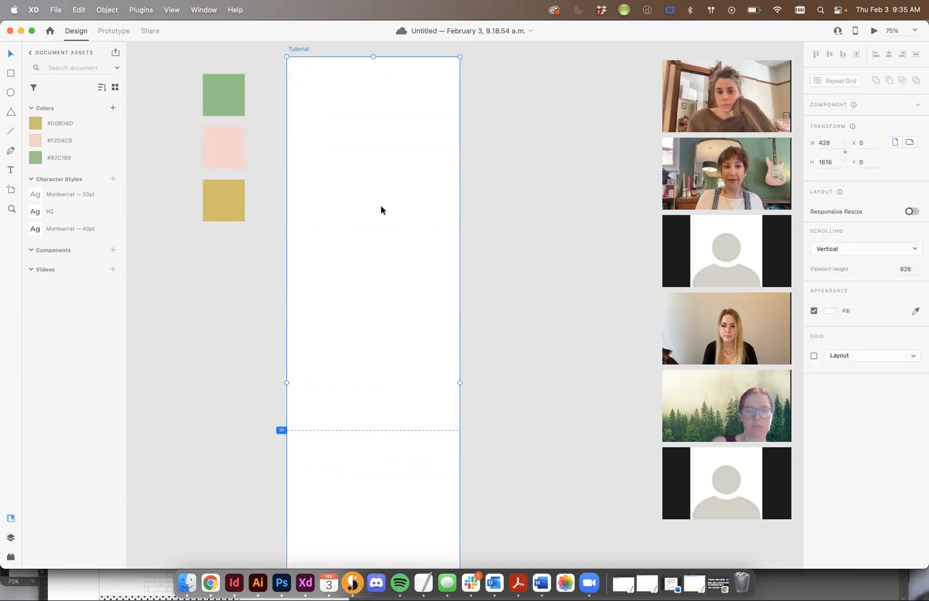
{"action": "mouse_move", "coordinate": [373, 341]}
{"action": "left_mouse_down"}
{"action": "mouse_move", "coordinate": [392, 456]}
{"action": "mouse_move", "coordinate": [379, 199]}
{"action": "mouse_move", "coordinate": [393, 213]}
{"action": "mouse_move", "coordinate": [385, 455]}
{"action": "mouse_move", "coordinate": [381, 329]}
{"action": "left_mouse_up"}
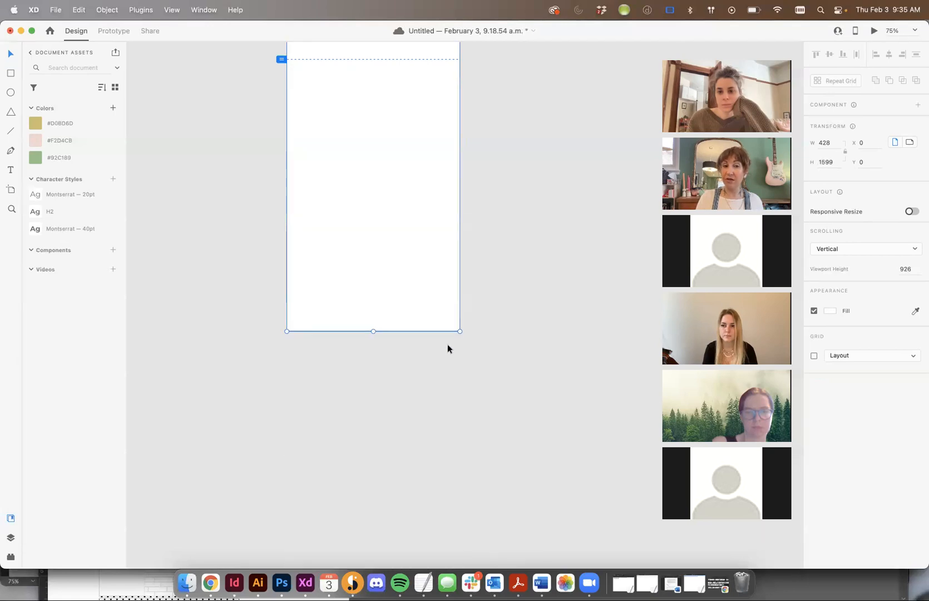
- Undo the height changes made to the Tutorial artboard
{"action": "scroll", "coordinate": [500, 351], "scroll_direction": "up", "scroll_amount": 3}
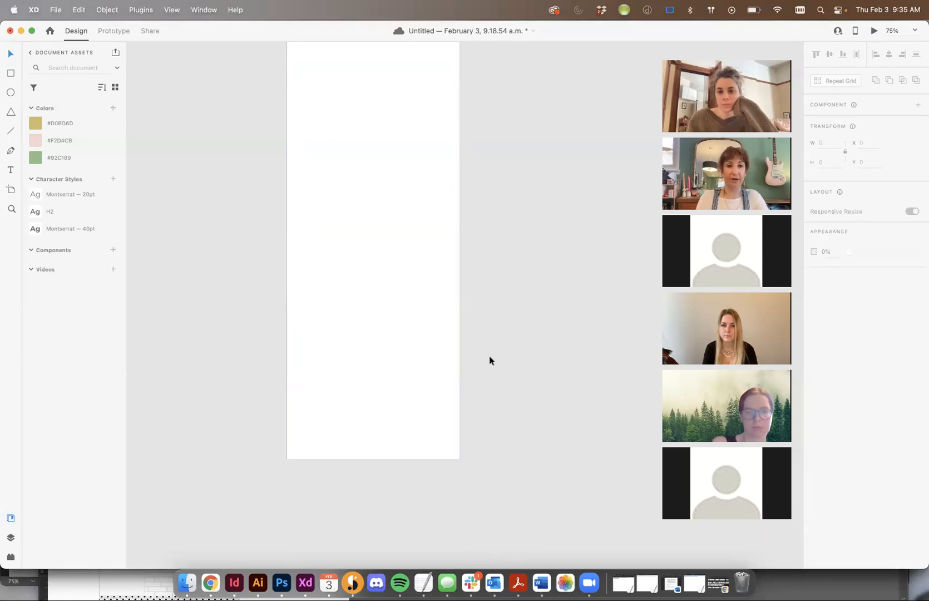
{"action": "key", "text": "super+z"}
{"action": "left_click", "coordinate": [490, 354]}
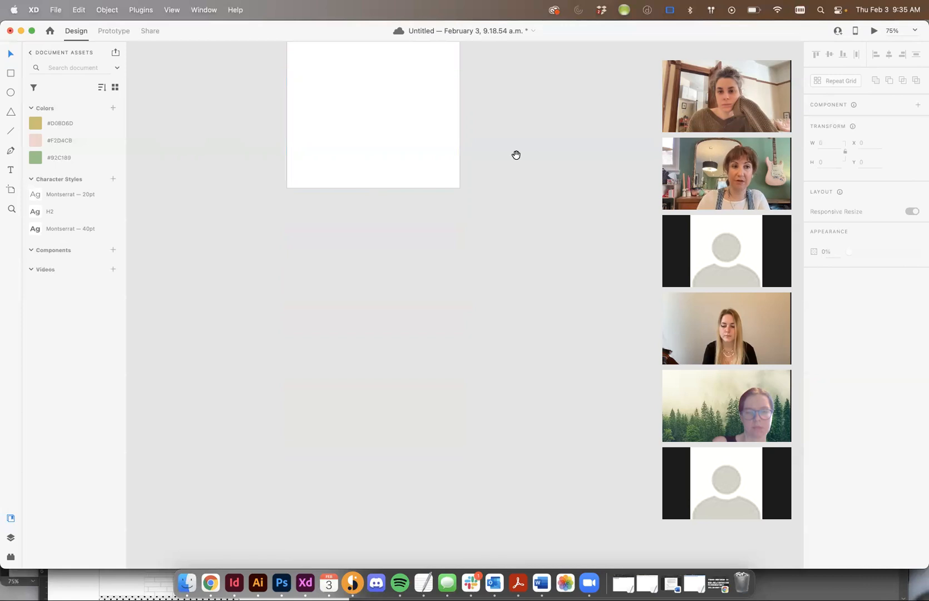
{"action": "scroll", "coordinate": [516, 154], "scroll_direction": "up", "scroll_amount": 5}
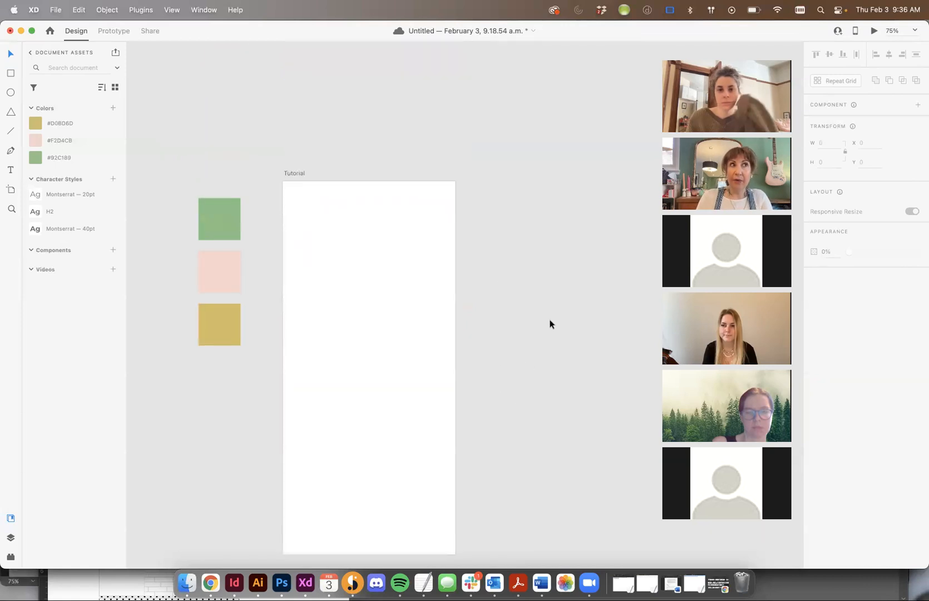
- Draw a closed curved blob about 288 by 299 in the artboard's upper half with the Pen tool, pulling its right-hand curve outward
{"action": "left_click", "coordinate": [8, 150]}
{"action": "scroll", "coordinate": [390, 211], "scroll_direction": "down", "scroll_amount": 3}
{"action": "scroll", "coordinate": [390, 212], "scroll_direction": "left", "scroll_amount": 1}
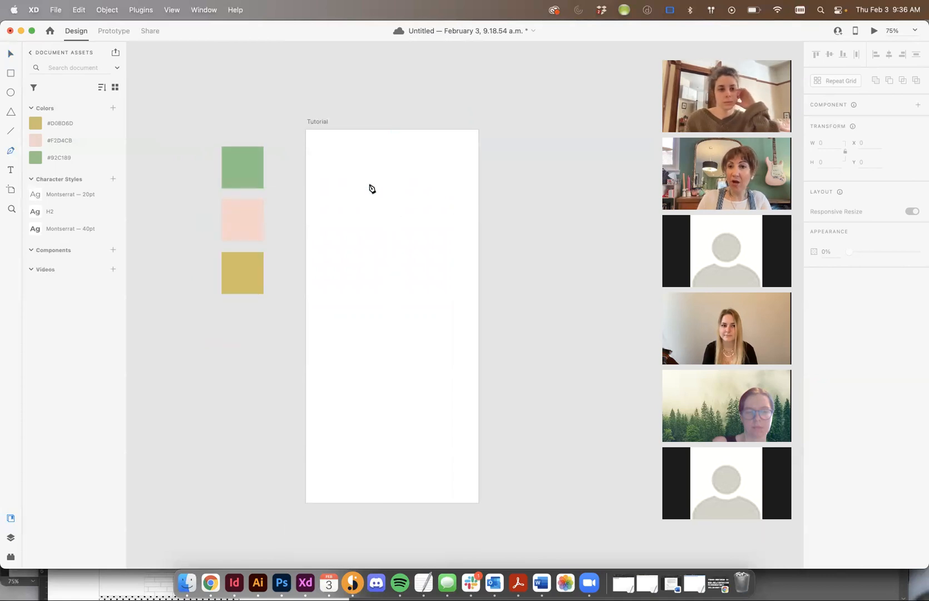
{"action": "left_click_drag", "start_coordinate": [369, 185], "coordinate": [343, 185]}
{"action": "left_click", "coordinate": [340, 205]}
{"action": "mouse_move", "coordinate": [342, 255]}
{"action": "left_mouse_down"}
{"action": "mouse_move", "coordinate": [335, 280]}
{"action": "mouse_move", "coordinate": [417, 270]}
{"action": "mouse_move", "coordinate": [446, 236]}
{"action": "mouse_move", "coordinate": [434, 193]}
{"action": "mouse_move", "coordinate": [404, 173]}
{"action": "mouse_move", "coordinate": [373, 187]}
{"action": "mouse_move", "coordinate": [341, 182]}
{"action": "left_mouse_up"}
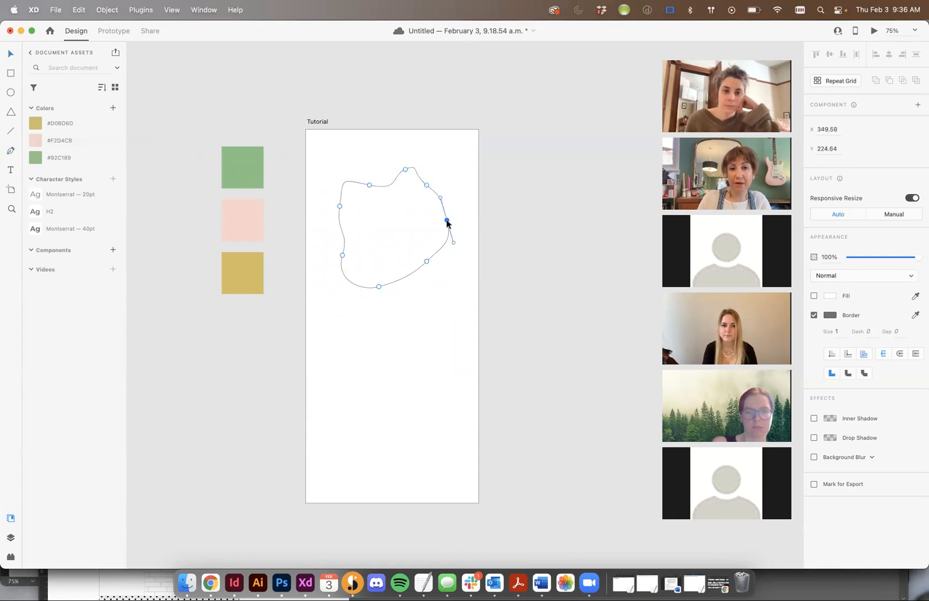
{"action": "left_click_drag", "start_coordinate": [454, 243], "coordinate": [468, 231]}
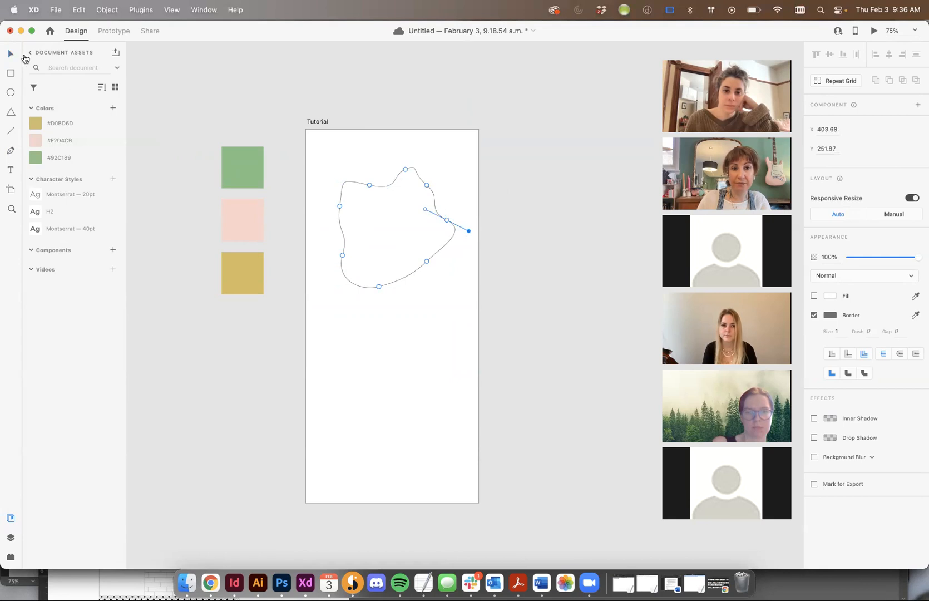
{"action": "left_click", "coordinate": [545, 174]}
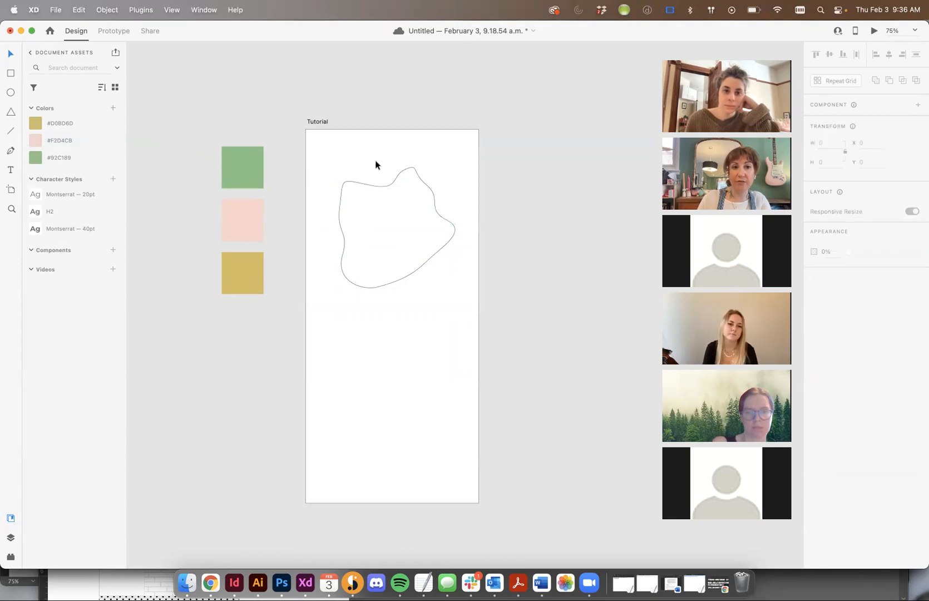
- Fill the blob with the saved green #92C189 and remove its border
{"action": "left_click", "coordinate": [379, 184]}
{"action": "left_click", "coordinate": [59, 158]}
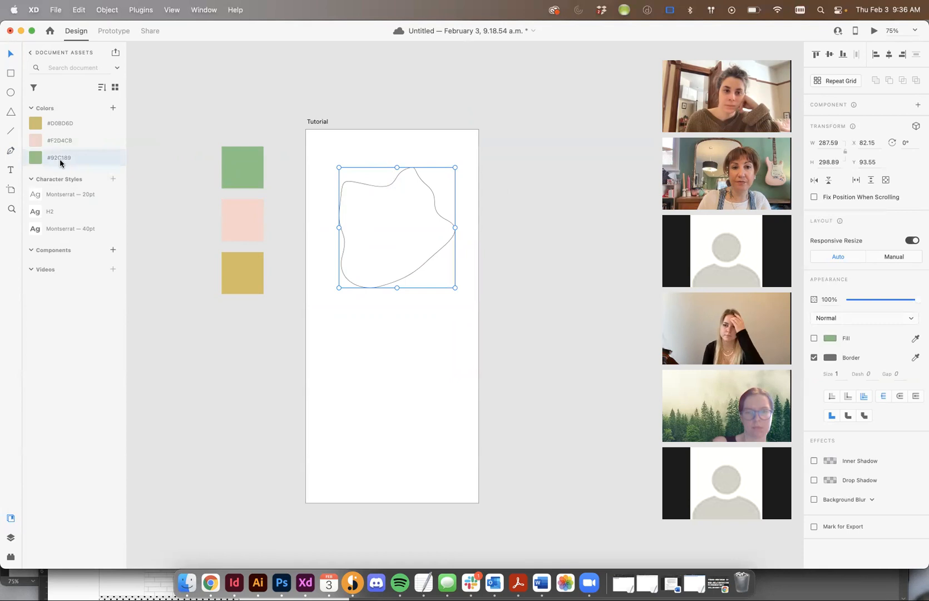
{"action": "left_click", "coordinate": [814, 357]}
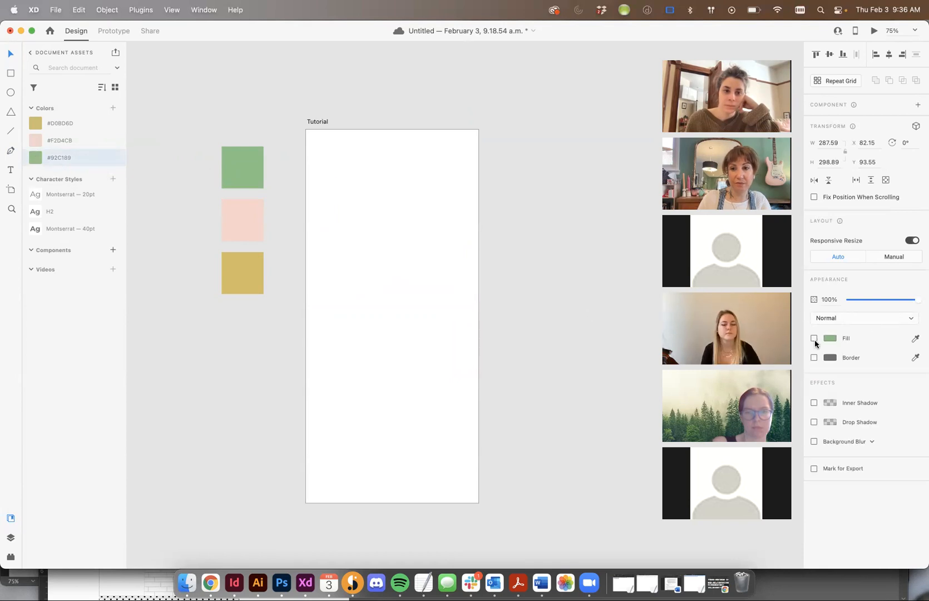
{"action": "left_click", "coordinate": [814, 339]}
{"action": "left_click", "coordinate": [552, 173]}
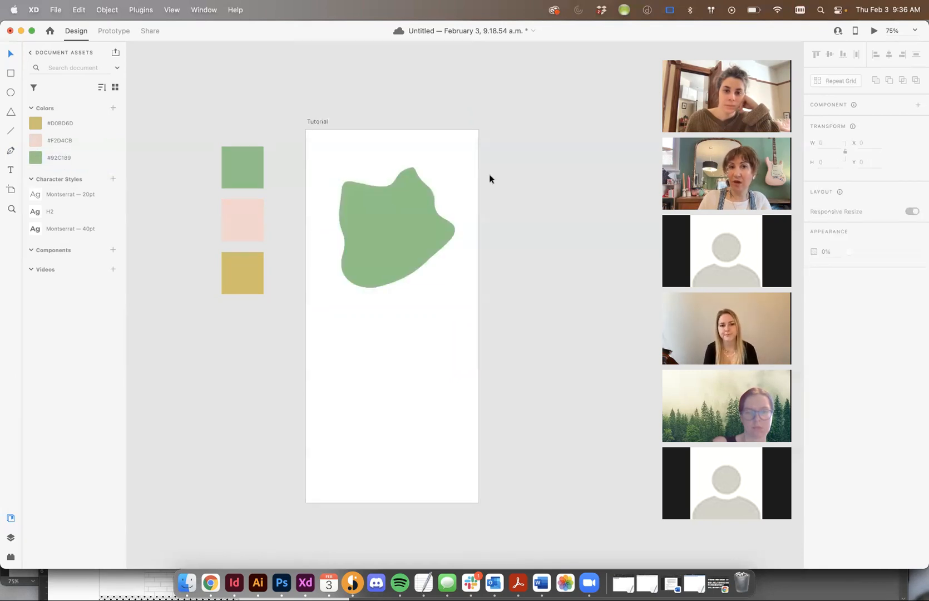
- Delete the green blob from the Tutorial artboard
{"action": "left_click", "coordinate": [379, 217]}
{"action": "left_click", "coordinate": [521, 198]}
{"action": "left_click", "coordinate": [386, 215]}
{"action": "key", "text": "Delete"}
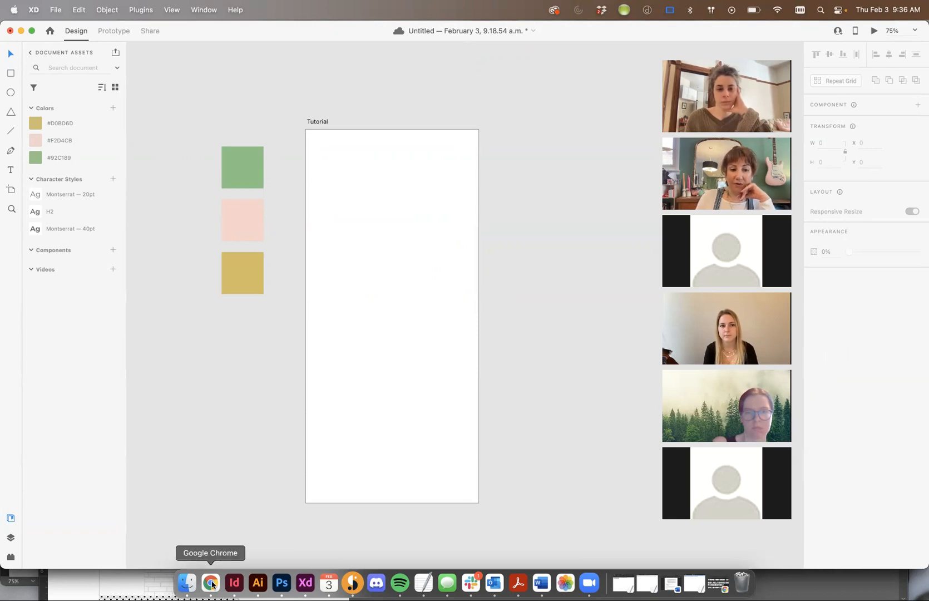
- Switch to Finder and place A_small_cup_of_coffee.jpeg from the Lesson folder onto the Tutorial artboard
{"action": "left_click", "coordinate": [186, 583]}
{"action": "left_click", "coordinate": [503, 168]}
{"action": "left_click_drag", "start_coordinate": [438, 146], "coordinate": [331, 360]}
{"action": "left_click_drag", "start_coordinate": [399, 382], "coordinate": [384, 216]}
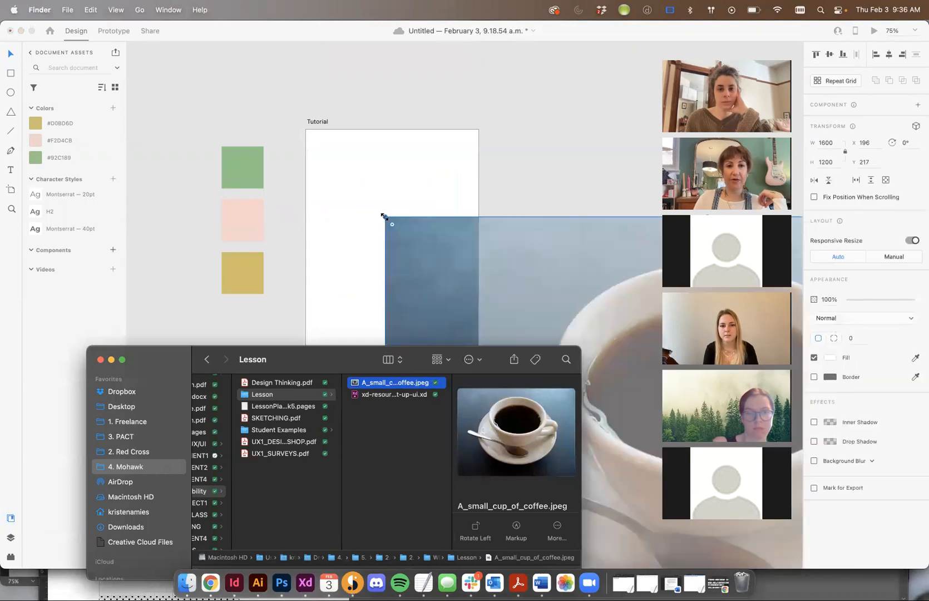
- Scale the coffee photo down to about 380 by 285 in the artboard's middle and enlarge the picture inside its frame
{"action": "left_click_drag", "start_coordinate": [457, 259], "coordinate": [603, 450]}
{"action": "left_click_drag", "start_coordinate": [749, 534], "coordinate": [424, 316]}
{"action": "left_click_drag", "start_coordinate": [292, 236], "coordinate": [325, 251]}
{"action": "left_click_drag", "start_coordinate": [540, 396], "coordinate": [631, 461]}
{"action": "left_click", "coordinate": [524, 348]}
{"action": "left_click", "coordinate": [407, 271]}
{"action": "double_click", "coordinate": [473, 344]}
{"action": "left_click", "coordinate": [543, 174]}
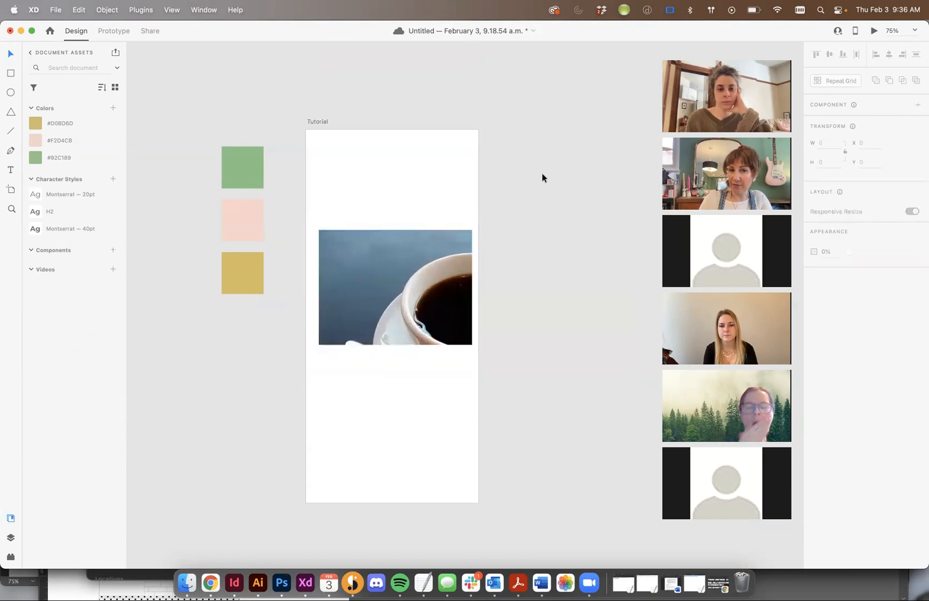
- Shrink the cropped coffee photo from its lower-right corner and delete it
{"action": "left_click", "coordinate": [402, 265]}
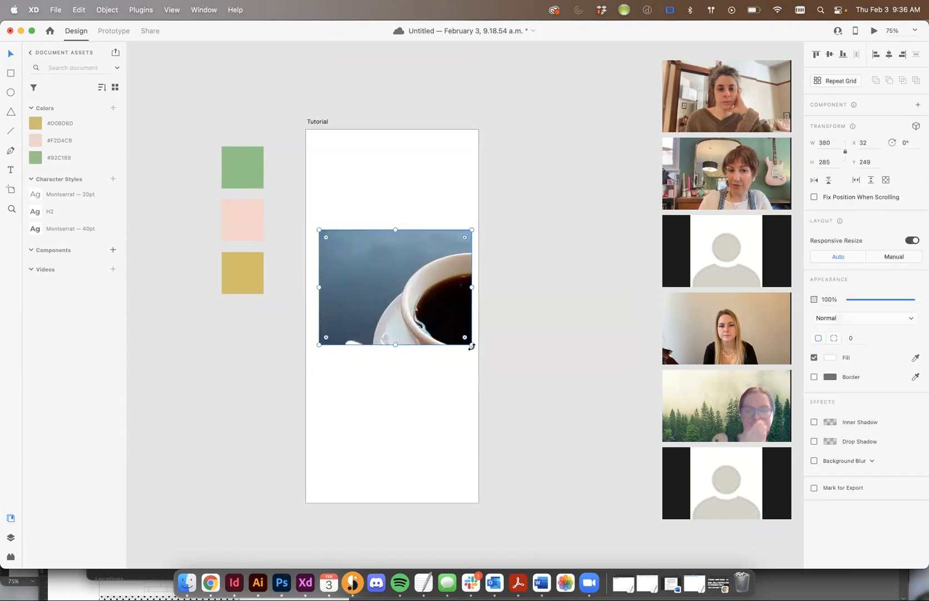
{"action": "left_click_drag", "start_coordinate": [471, 345], "coordinate": [444, 322]}
{"action": "key", "text": "Delete"}
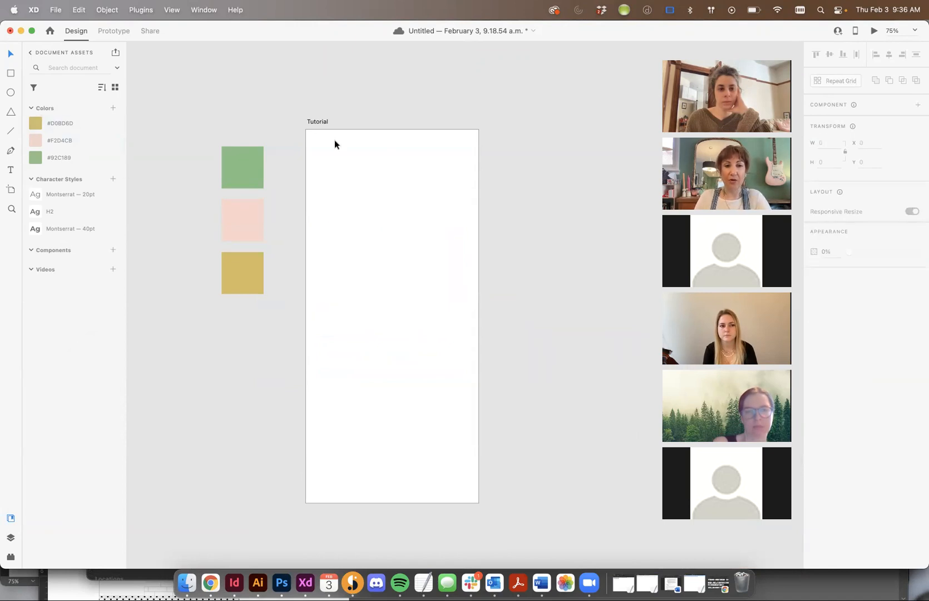
- Draw a rectangle about 363 by 300 in the artboard's upper half and fill it with A_small_cup_of_coffee.jpeg from Finder
{"action": "mouse_move", "coordinate": [323, 160]}
{"action": "left_mouse_down"}
{"action": "mouse_move", "coordinate": [416, 300]}
{"action": "mouse_move", "coordinate": [451, 247]}
{"action": "mouse_move", "coordinate": [470, 281]}
{"action": "left_mouse_up"}
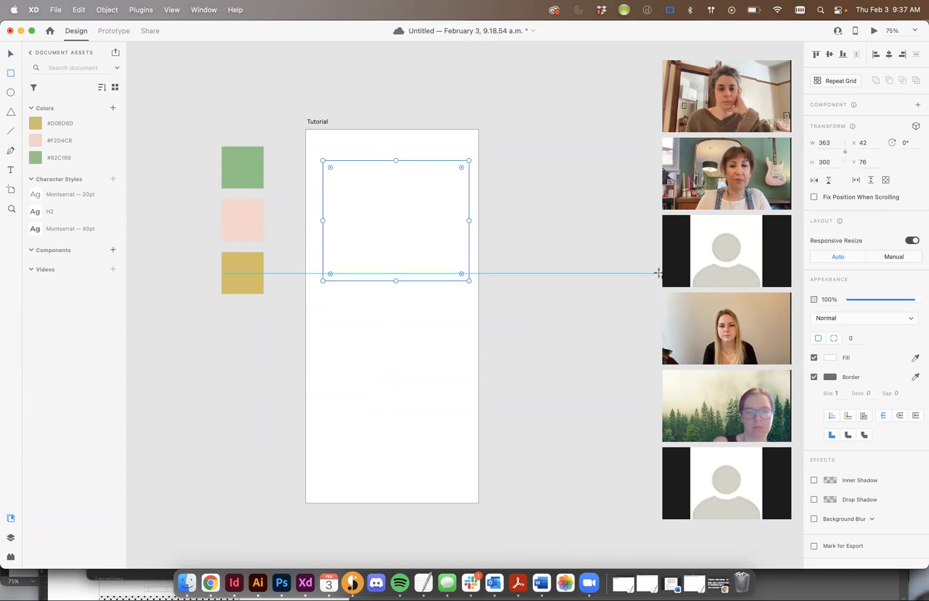
{"action": "left_click", "coordinate": [814, 377]}
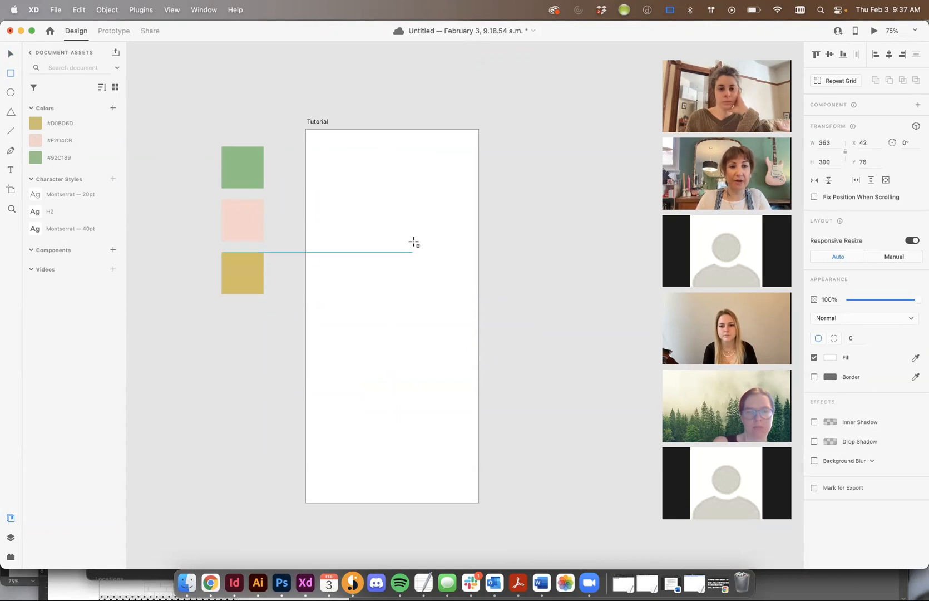
{"action": "left_click", "coordinate": [529, 206]}
{"action": "key", "text": "super+z"}
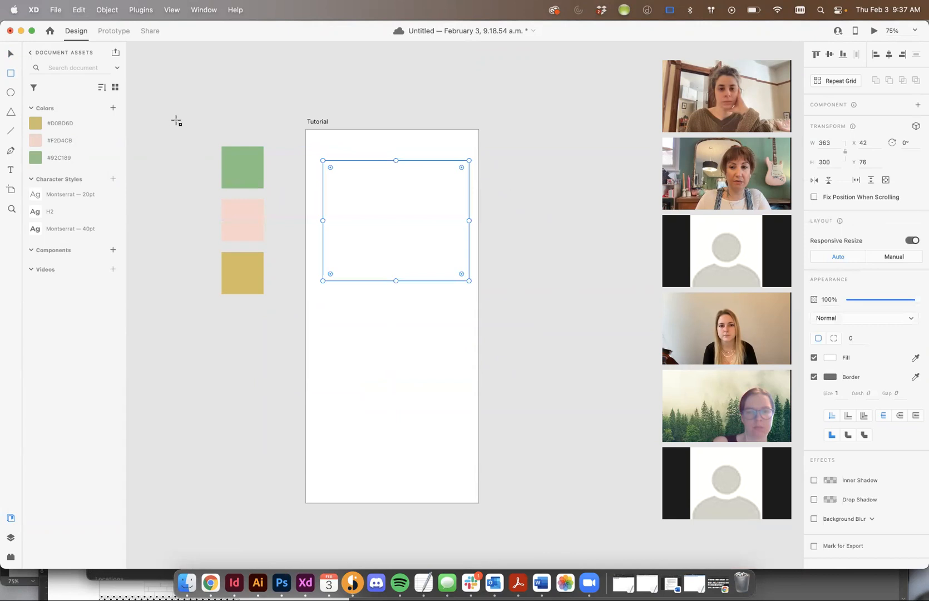
{"action": "left_click", "coordinate": [178, 581]}
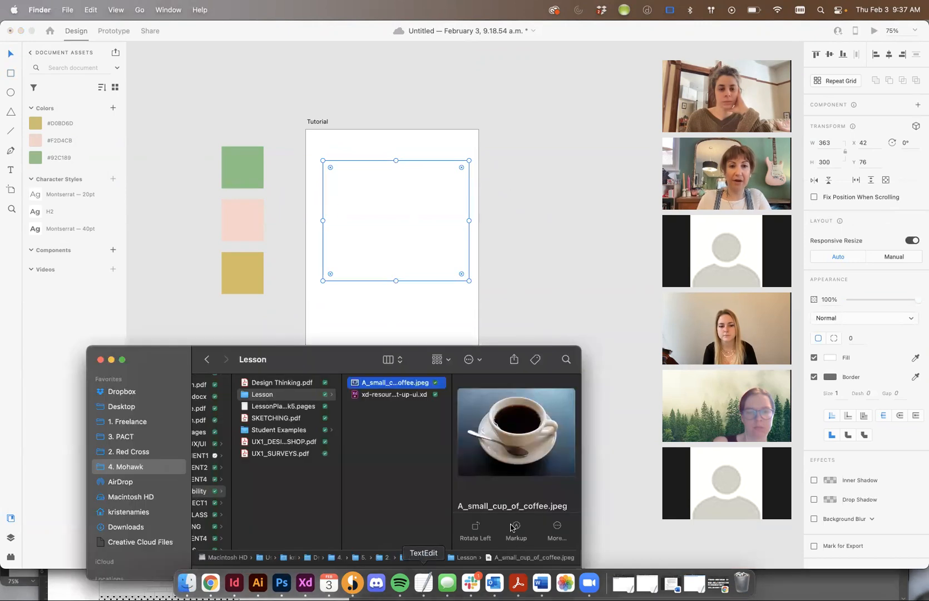
{"action": "left_click_drag", "start_coordinate": [402, 385], "coordinate": [401, 204]}
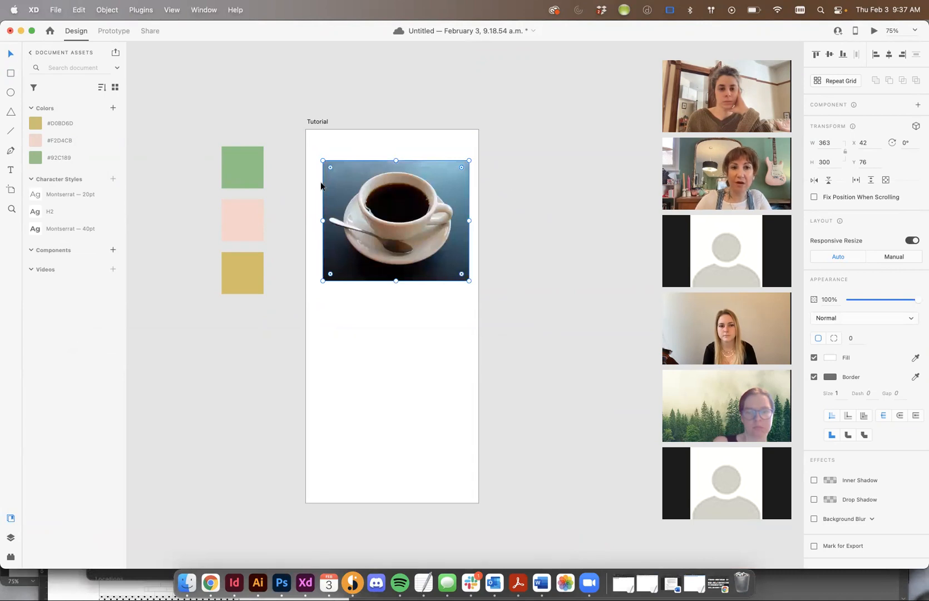
- Enlarge and reposition the coffee photo inside the rectangle to crop in closer on the cup
{"action": "double_click", "coordinate": [387, 201]}
{"action": "left_click", "coordinate": [306, 285]}
{"action": "double_click", "coordinate": [357, 258]}
{"action": "left_click_drag", "start_coordinate": [314, 281], "coordinate": [280, 308]}
{"action": "left_click_drag", "start_coordinate": [393, 242], "coordinate": [415, 223]}
{"action": "left_click_drag", "start_coordinate": [492, 293], "coordinate": [618, 354]}
{"action": "left_click", "coordinate": [507, 92]}
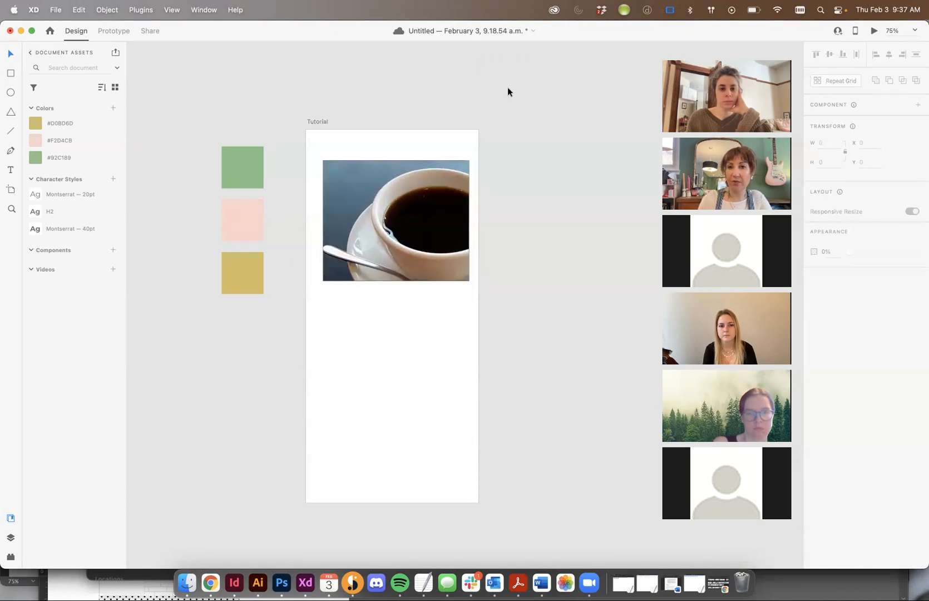
- Delete the photo-filled rectangle and draw a closed curved blob about 404 by 333 in its place with the Pen tool
{"action": "left_click", "coordinate": [382, 161]}
{"action": "key", "text": "Delete"}
{"action": "left_click", "coordinate": [8, 151]}
{"action": "left_click", "coordinate": [358, 166]}
{"action": "left_click_drag", "start_coordinate": [328, 210], "coordinate": [334, 228]}
{"action": "left_click_drag", "start_coordinate": [368, 261], "coordinate": [365, 272]}
{"action": "left_click_drag", "start_coordinate": [441, 269], "coordinate": [310, 161]}
- Fill the blob with A_small_cup_of_coffee.jpeg from Finder
{"action": "left_click", "coordinate": [187, 582]}
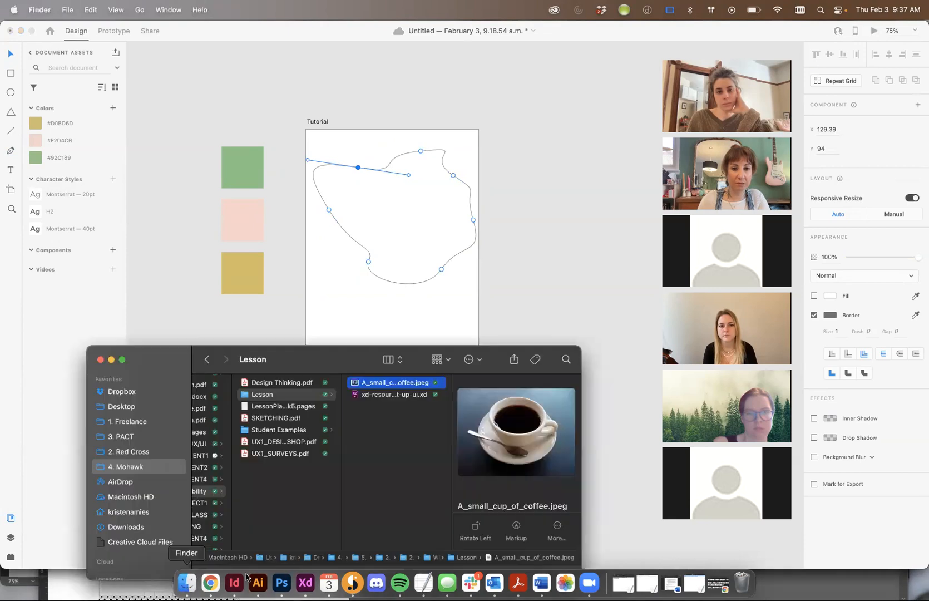
{"action": "left_click_drag", "start_coordinate": [388, 388], "coordinate": [415, 282]}
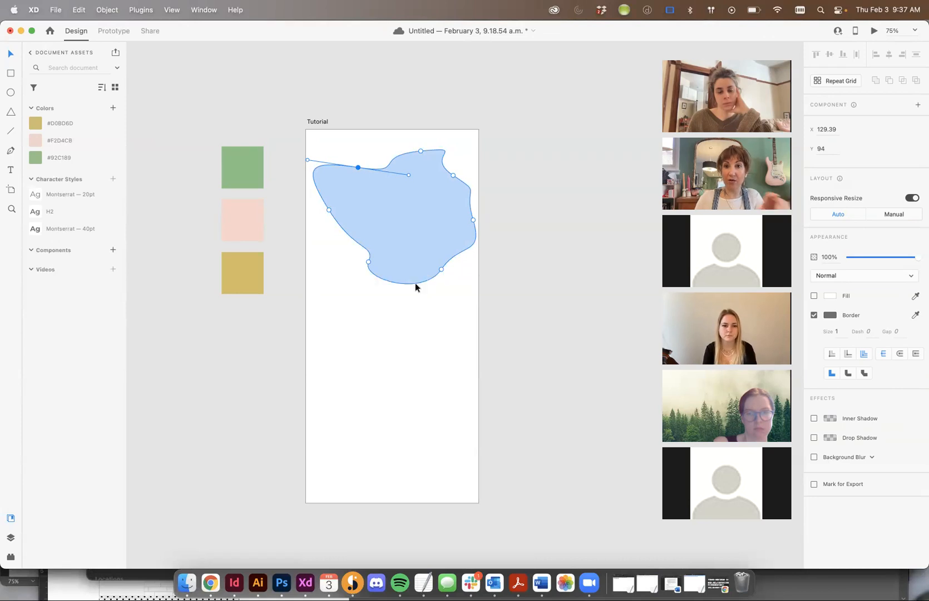
{"action": "left_click", "coordinate": [561, 274]}
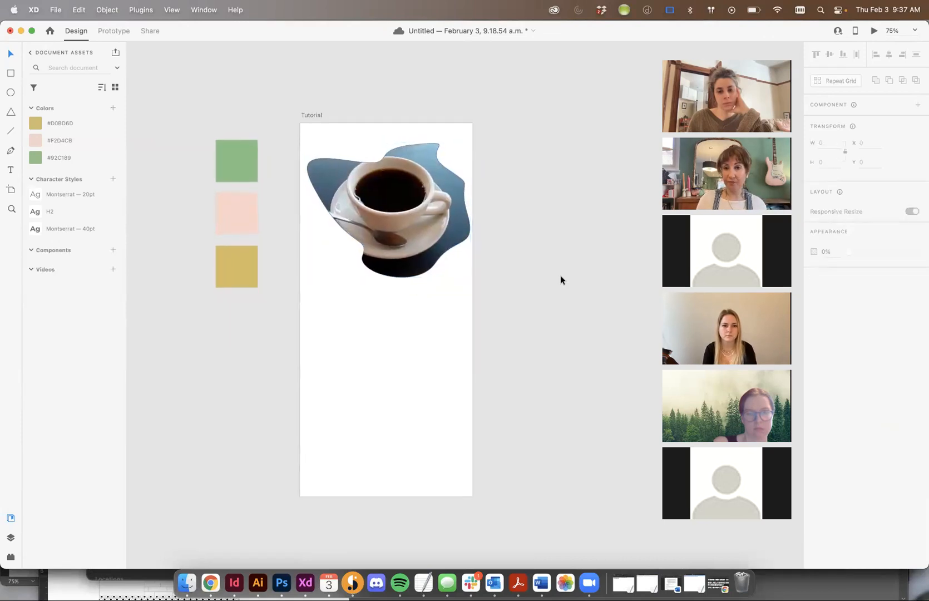
{"action": "scroll", "coordinate": [559, 276], "scroll_direction": "down", "scroll_amount": 2}
{"action": "scroll", "coordinate": [559, 276], "scroll_direction": "right", "scroll_amount": 1}
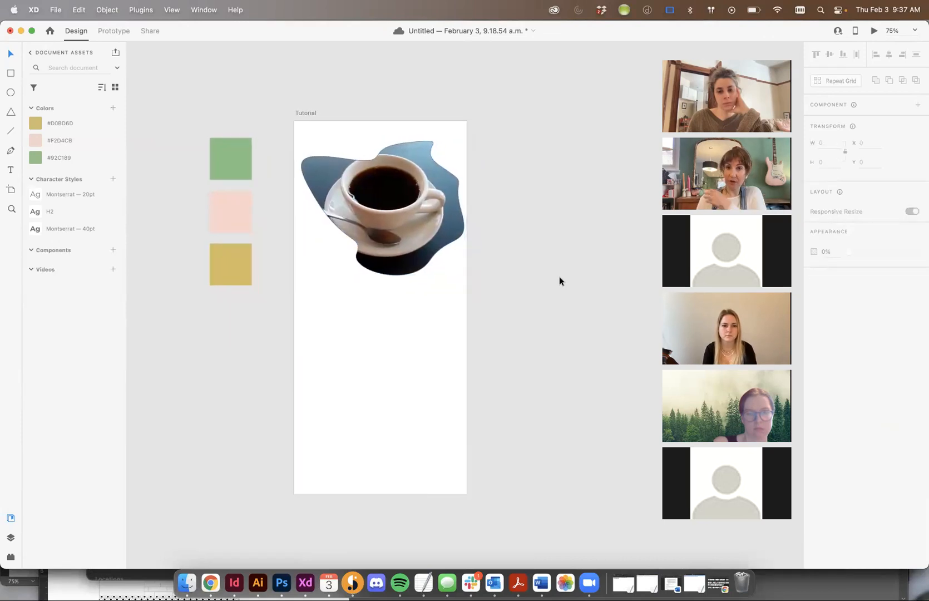
- Delete the photo-filled blob from the Tutorial artboard
{"action": "left_click", "coordinate": [434, 150]}
{"action": "scroll", "coordinate": [433, 150], "scroll_direction": "up", "scroll_amount": 1}
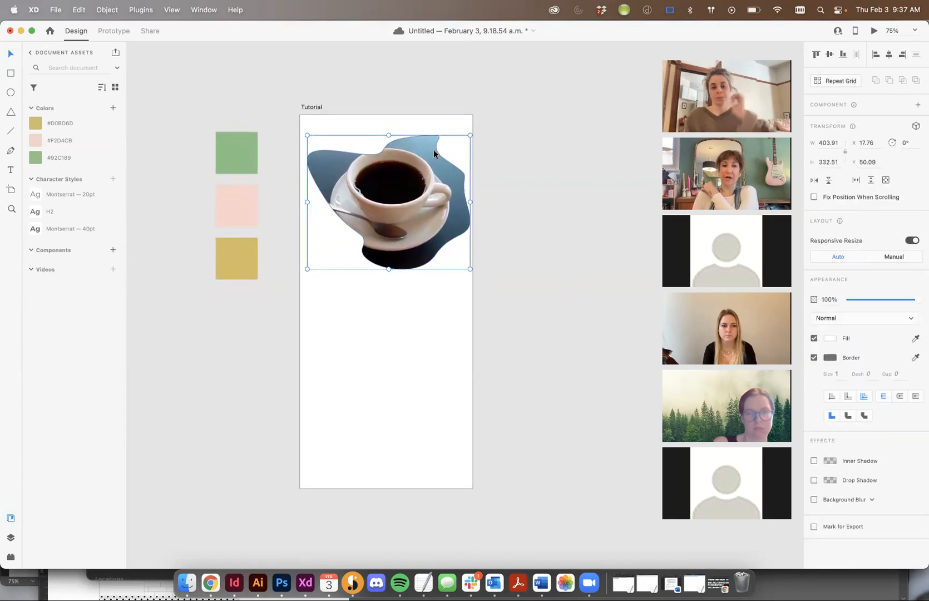
{"action": "scroll", "coordinate": [433, 149], "scroll_direction": "down", "scroll_amount": 1}
{"action": "scroll", "coordinate": [433, 148], "scroll_direction": "right", "scroll_amount": 1}
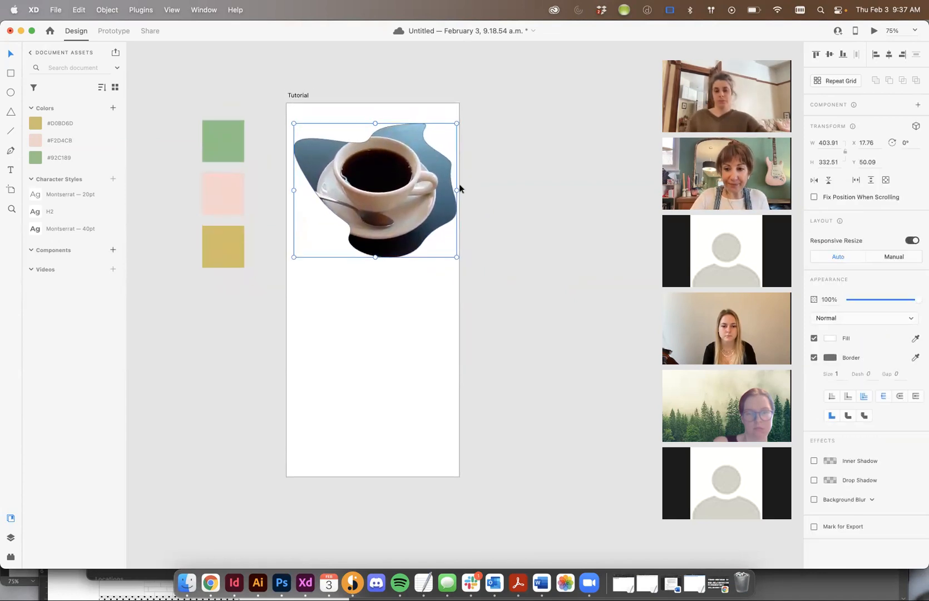
{"action": "key", "text": "Delete"}
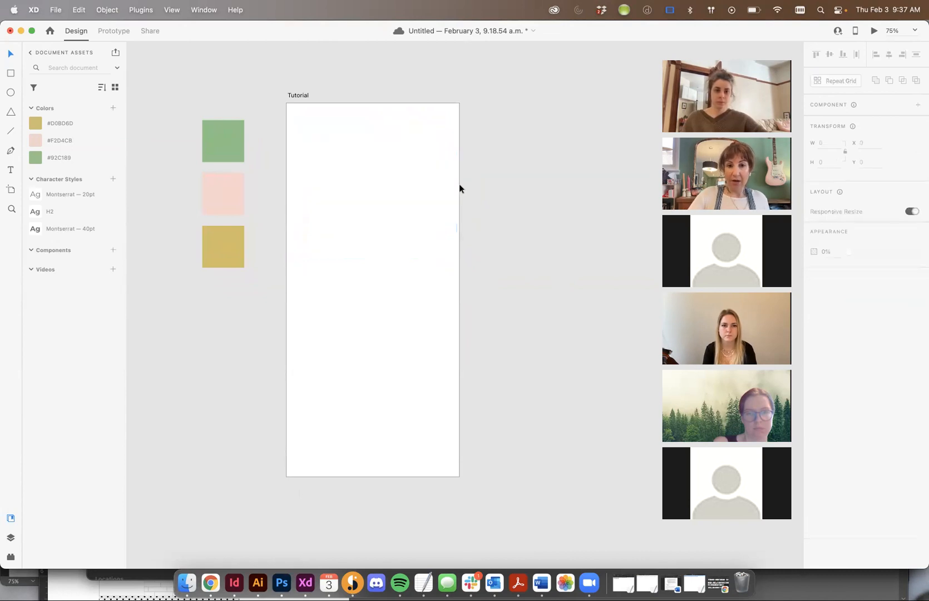
- Draw a borderless rectangle about 364 by 272 in the artboard's upper half, filled with the saved pink #F2D4CB
{"action": "left_click", "coordinate": [11, 73]}
{"action": "left_click_drag", "start_coordinate": [299, 141], "coordinate": [445, 250]}
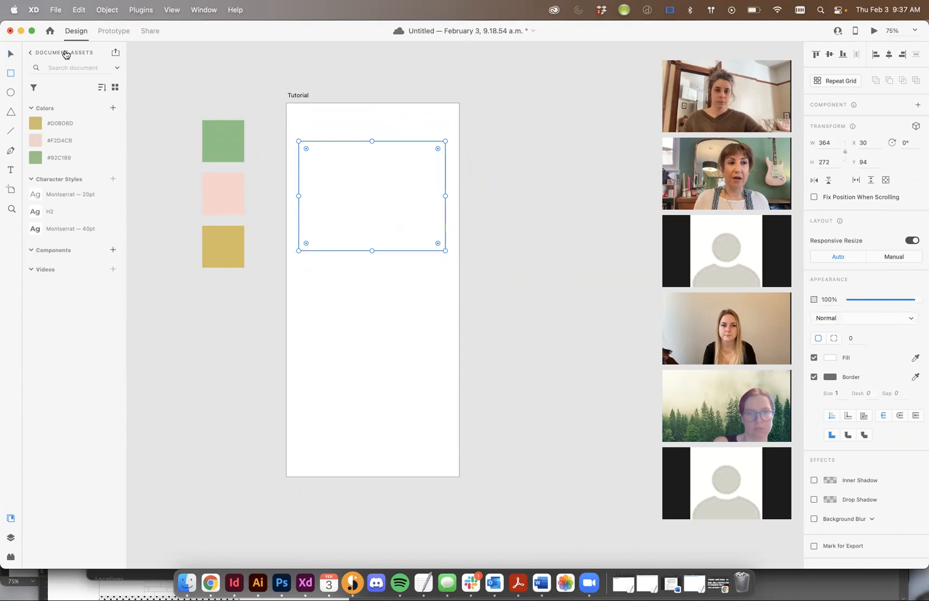
{"action": "left_click", "coordinate": [46, 143]}
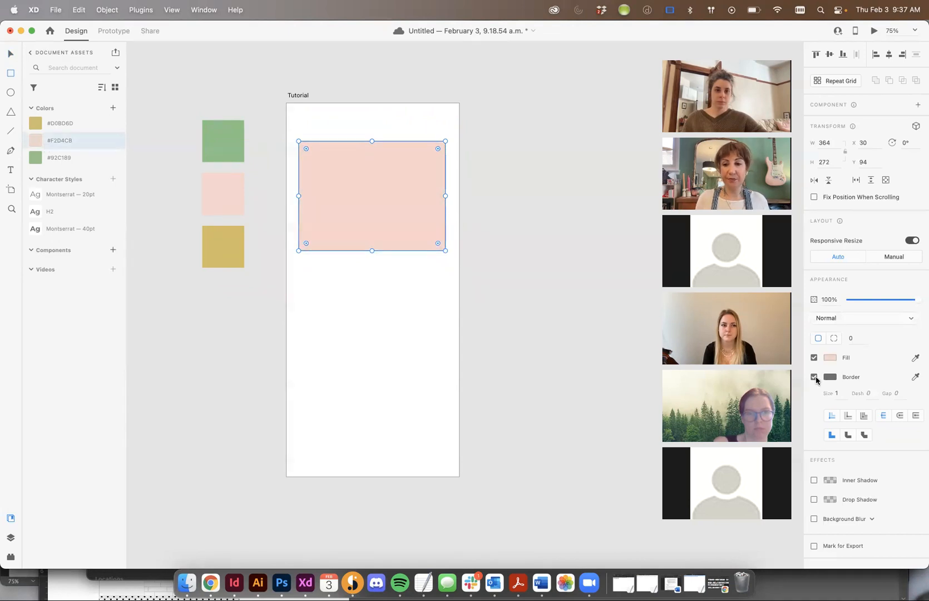
{"action": "left_click", "coordinate": [815, 378]}
{"action": "left_click", "coordinate": [12, 54]}
{"action": "left_click", "coordinate": [315, 177]}
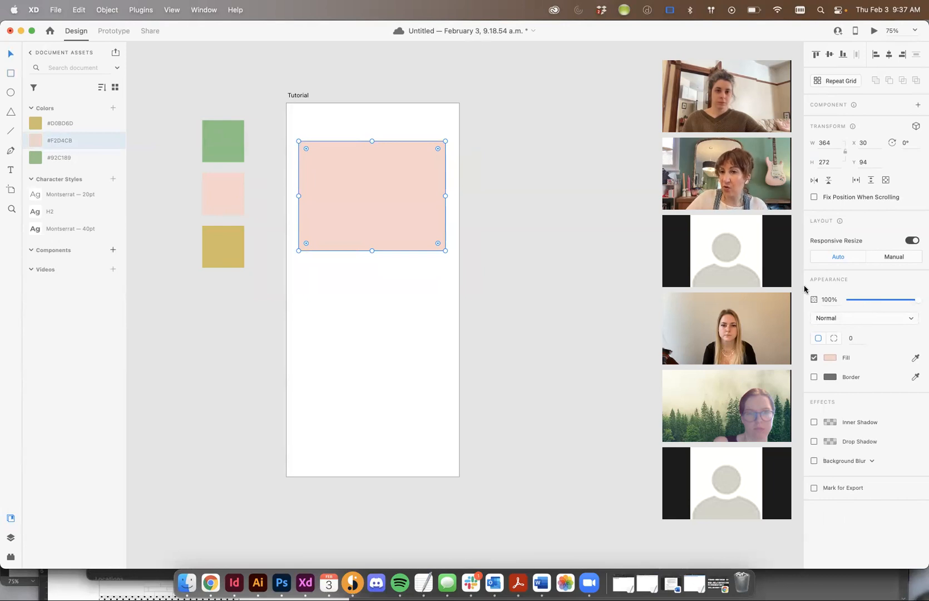
{"action": "mouse_move", "coordinate": [917, 300]}
{"action": "left_mouse_down"}
{"action": "mouse_move", "coordinate": [848, 297]}
{"action": "mouse_move", "coordinate": [921, 299]}
{"action": "left_mouse_up"}
{"action": "left_click", "coordinate": [868, 318]}
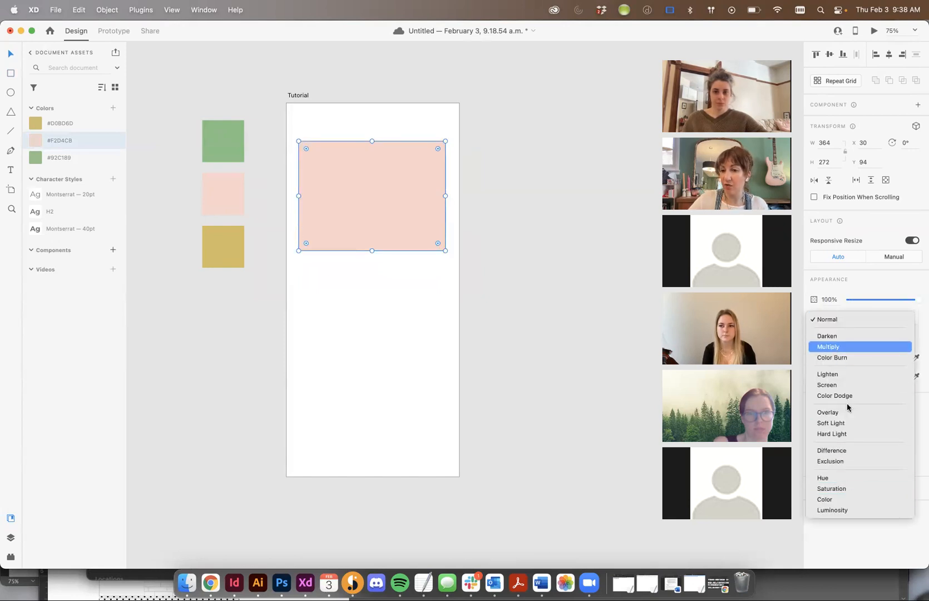
{"action": "left_click", "coordinate": [860, 278]}
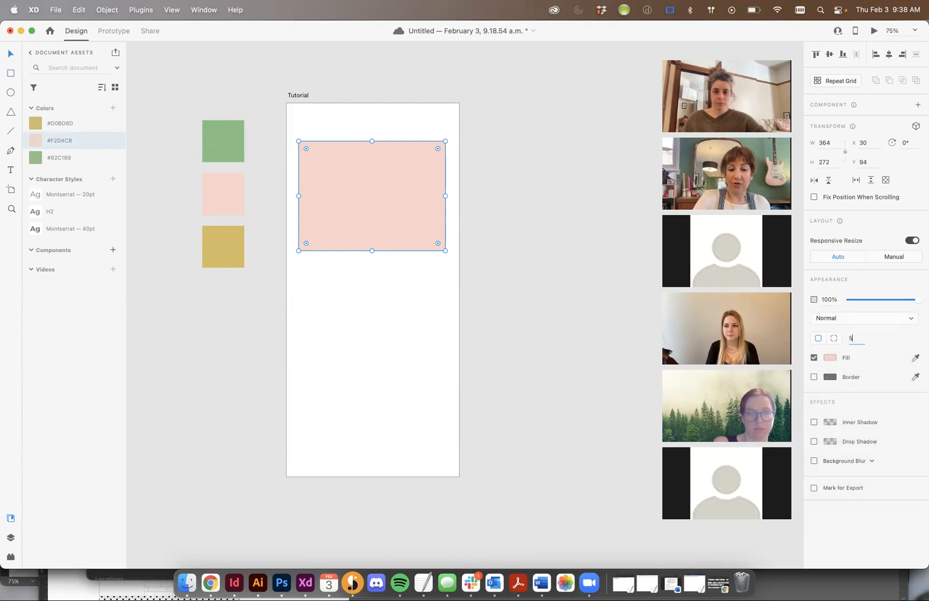
- Round all the pink rectangle's corners to a radius of 50, and set the top-right and bottom-left corners individually to 10
{"action": "type", "text": "50"}
{"action": "key", "text": "Return"}
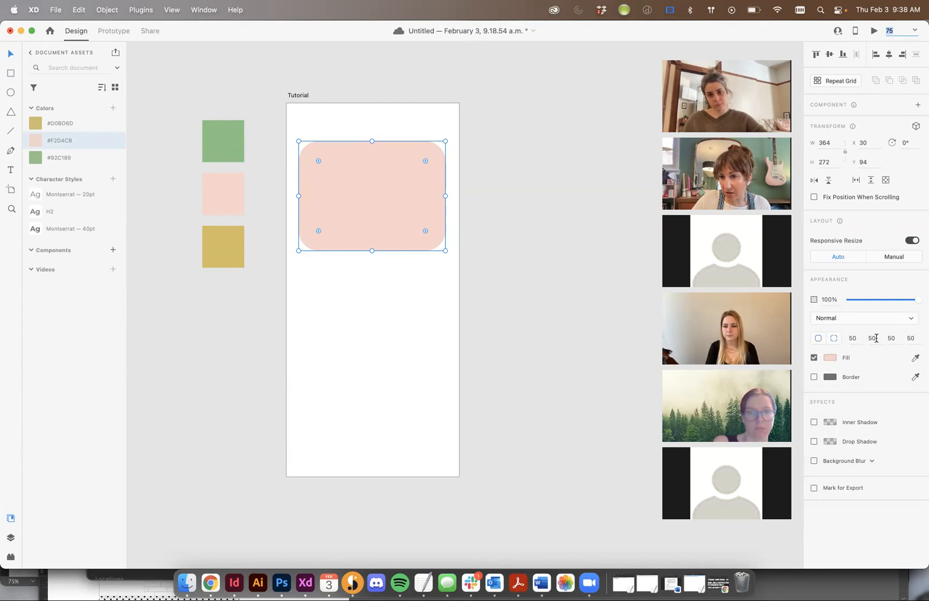
{"action": "type", "text": "10"}
{"action": "key", "text": "Tab"}
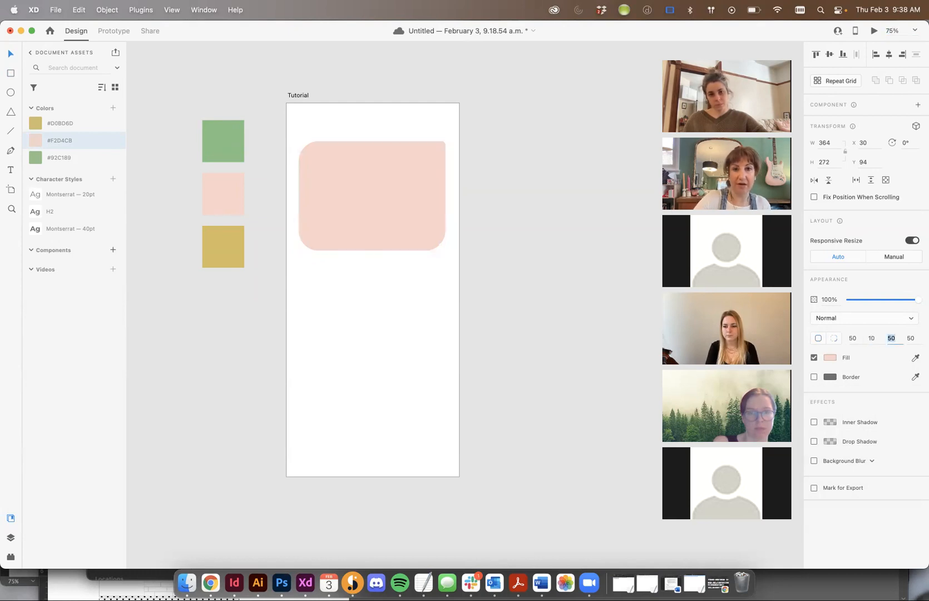
{"action": "key", "text": "Tab"}
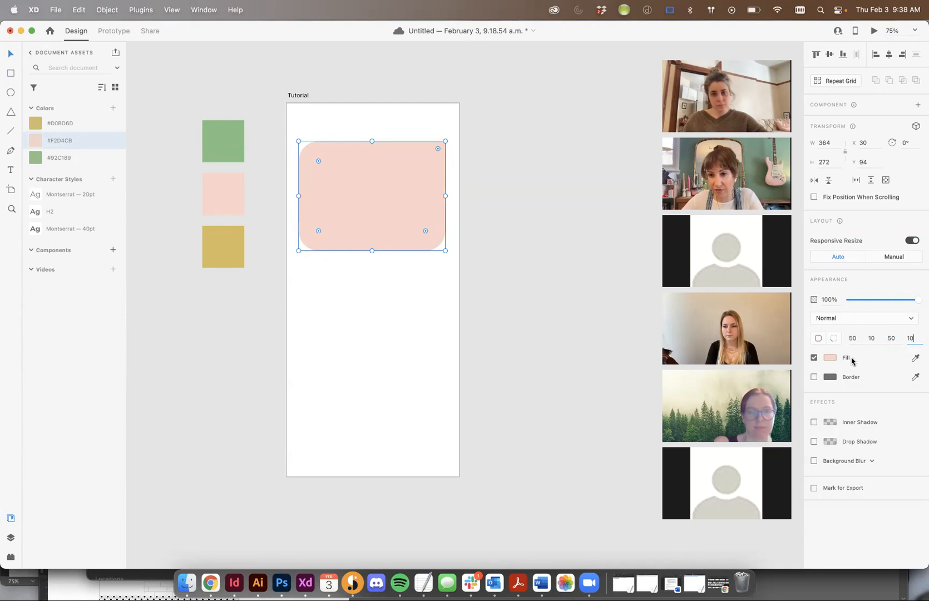
{"action": "key", "text": "Tab"}
{"action": "left_click", "coordinate": [878, 337]}
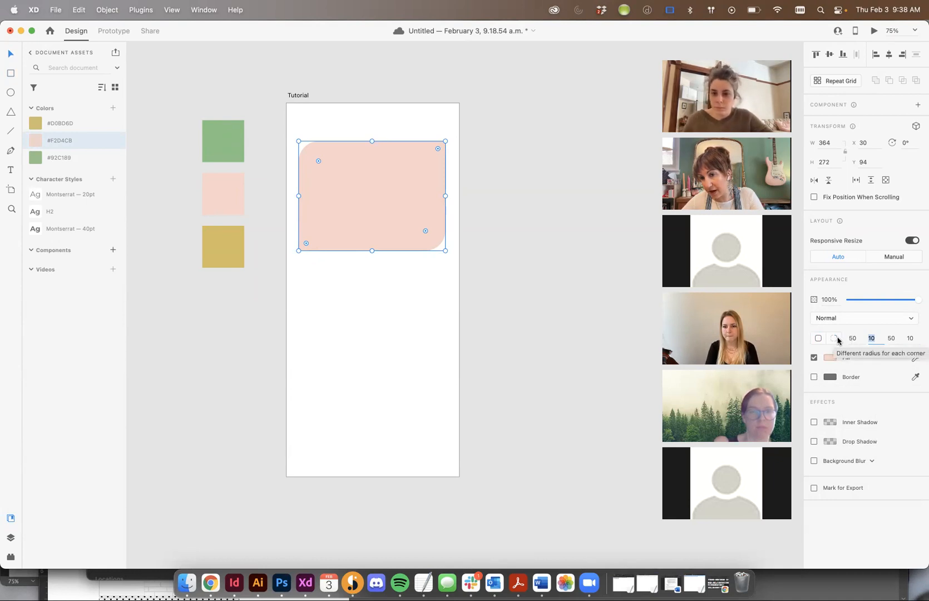
{"action": "key", "text": "Tab"}
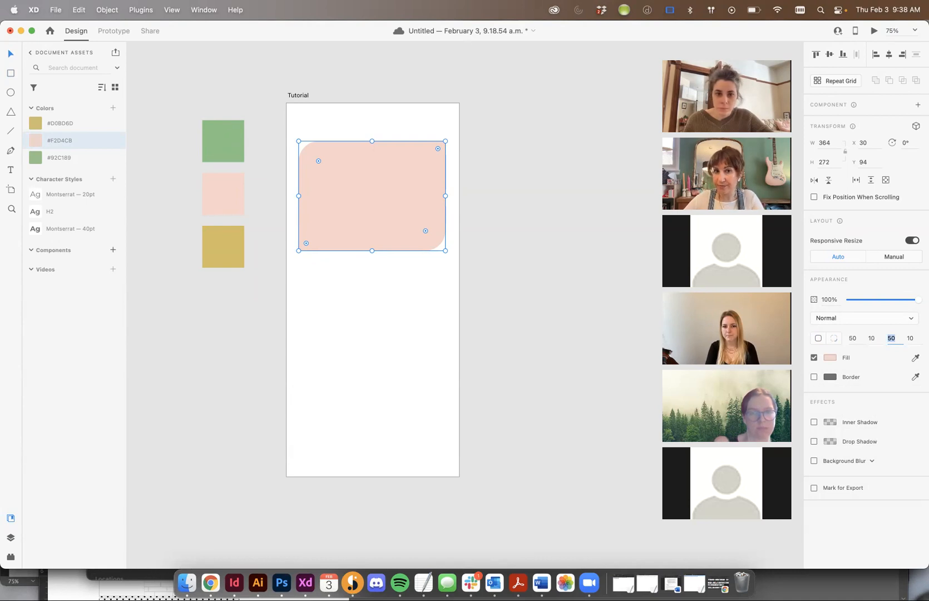
- Bring all the pink rectangle's corner radii to 0 using the corner handles on the shape
{"action": "left_click", "coordinate": [503, 233]}
{"action": "left_click", "coordinate": [399, 195]}
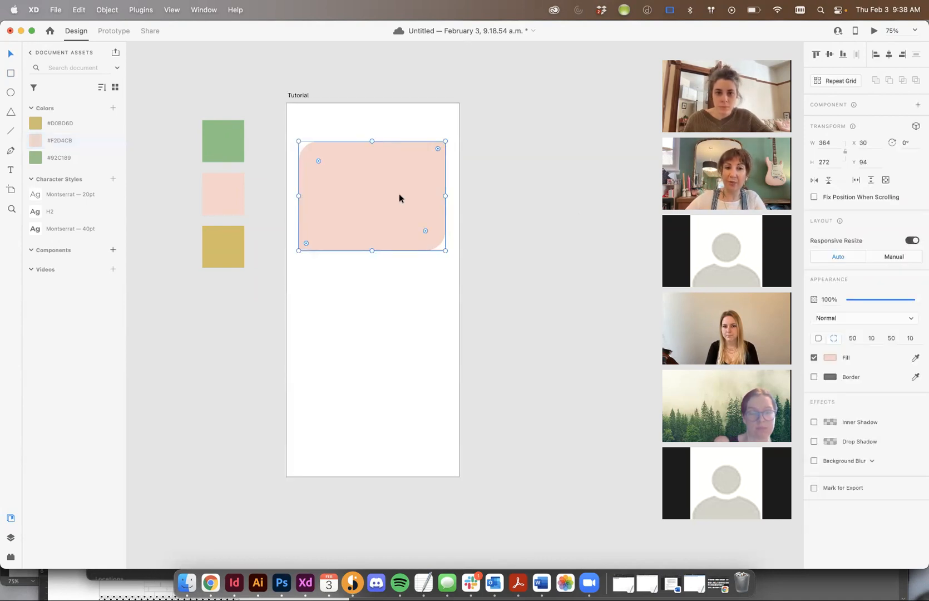
{"action": "left_click_drag", "start_coordinate": [318, 162], "coordinate": [364, 115]}
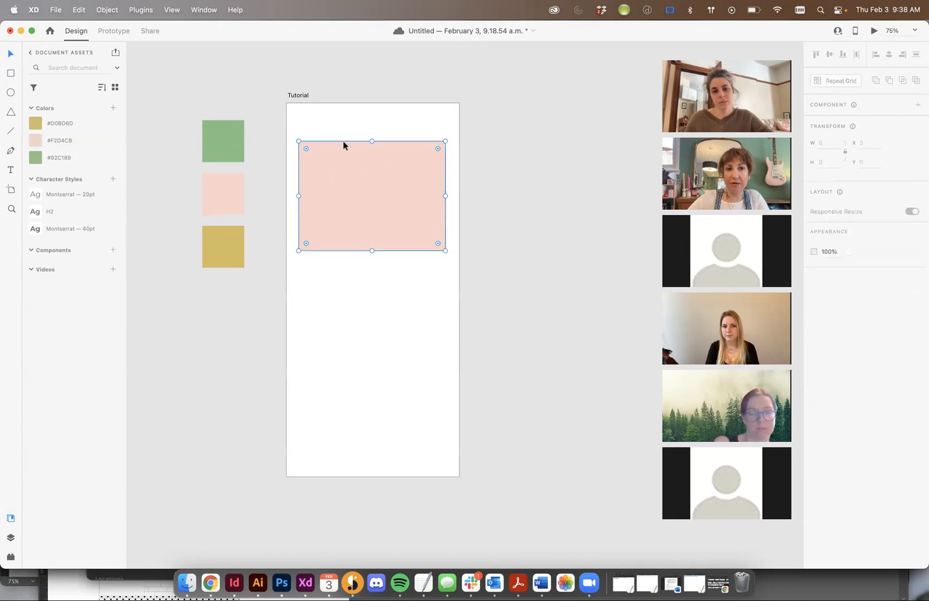
{"action": "left_click_drag", "start_coordinate": [305, 148], "coordinate": [242, 103]}
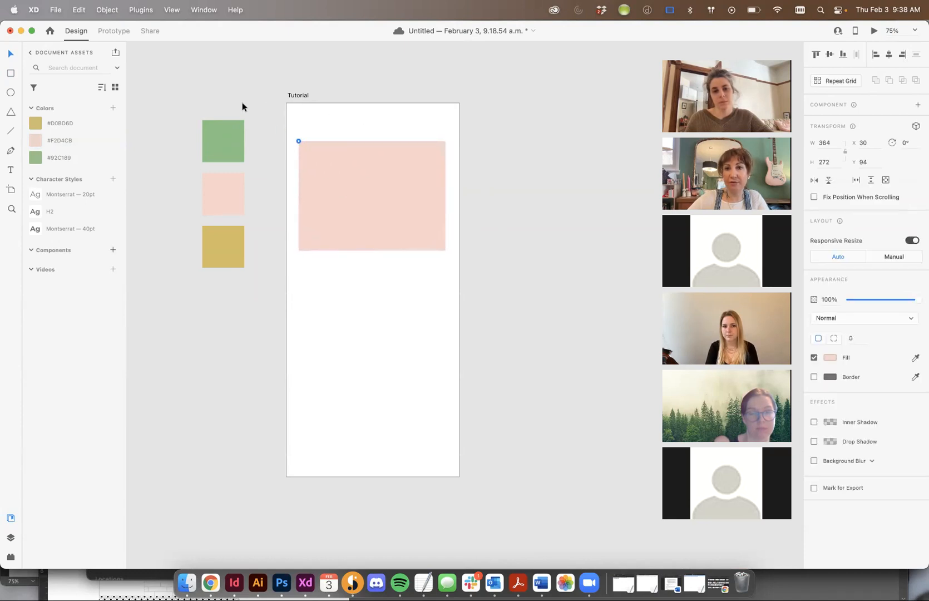
{"action": "left_click", "coordinate": [488, 148]}
{"action": "left_click", "coordinate": [417, 165]}
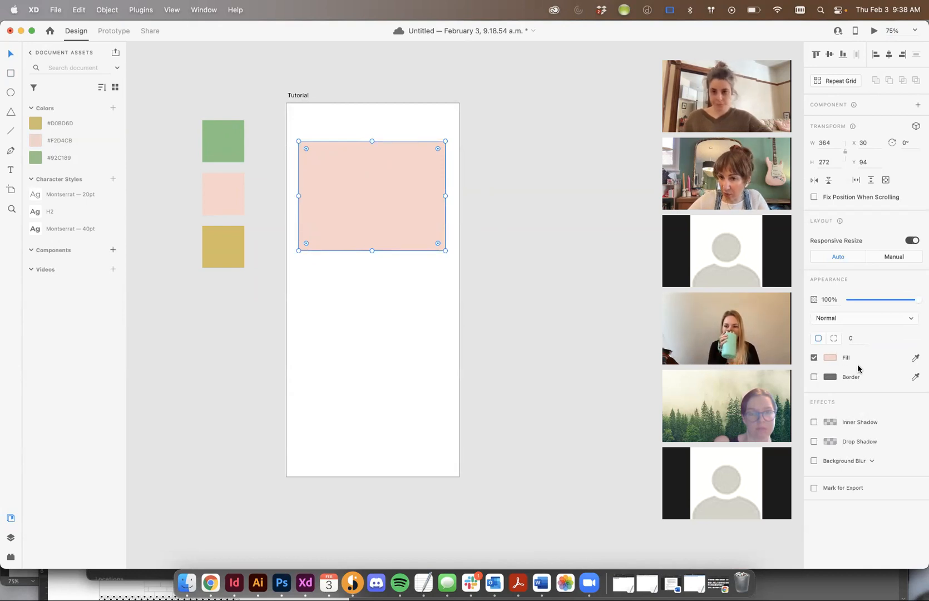
- Try an inner shadow and a drop shadow on the pink rectangle and remove both again
{"action": "left_click", "coordinate": [814, 422]}
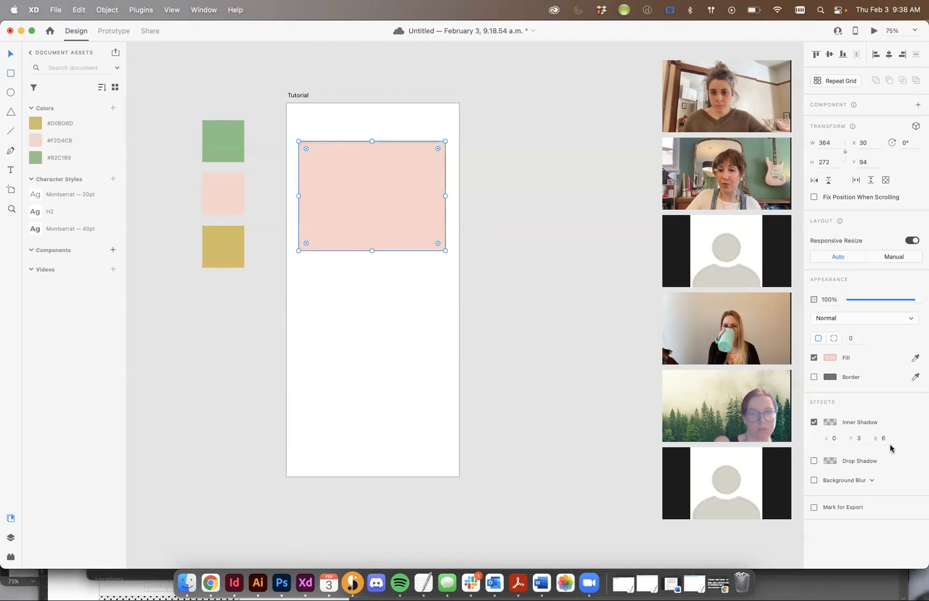
{"action": "left_click", "coordinate": [814, 462]}
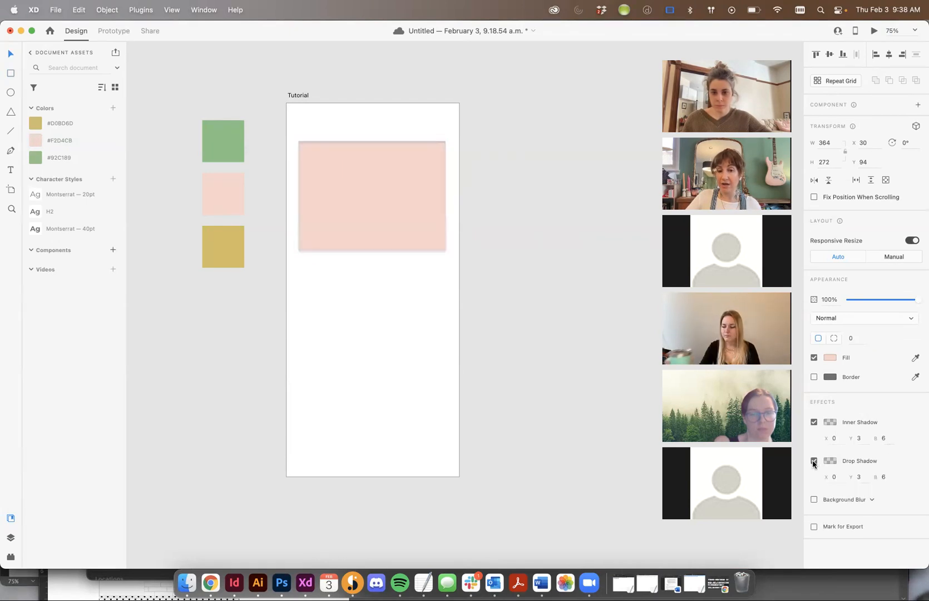
{"action": "left_click", "coordinate": [814, 461]}
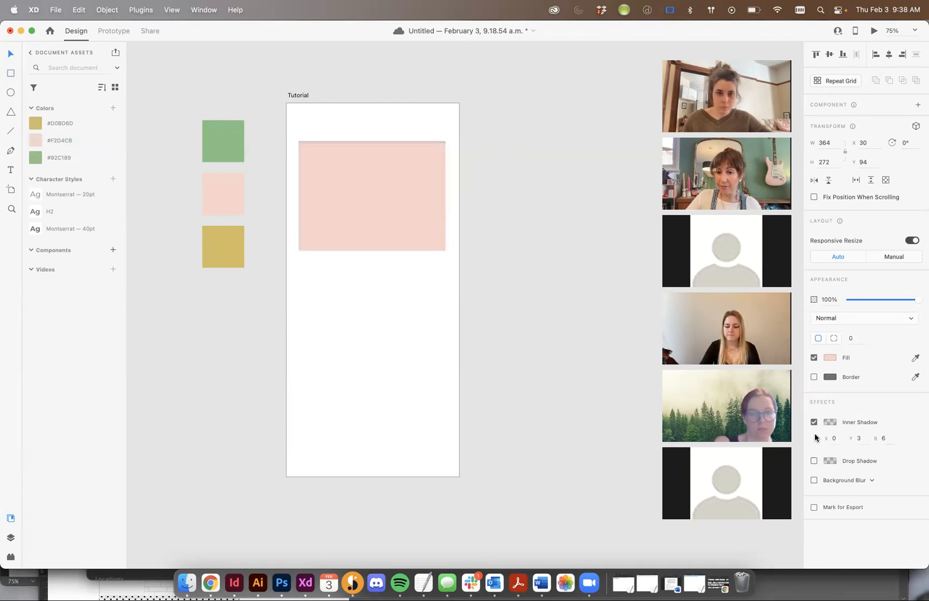
{"action": "left_click", "coordinate": [814, 424]}
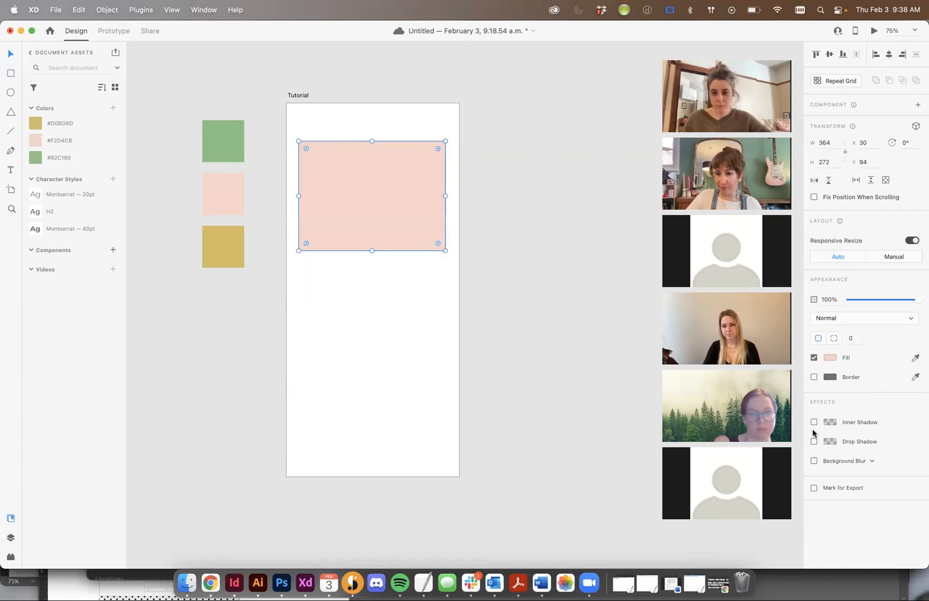
{"action": "left_click", "coordinate": [869, 462]}
{"action": "left_click", "coordinate": [901, 417]}
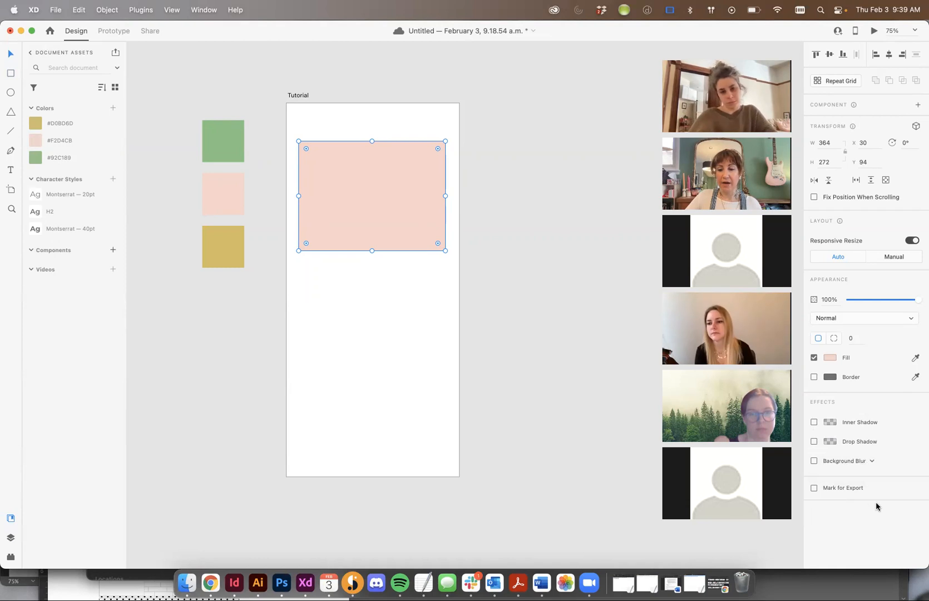
- Move and stretch the pink rectangle to cover the whole Tutorial artboard, 428 by 926 at X 0, Y 0
{"action": "left_click", "coordinate": [537, 257]}
{"action": "left_click_drag", "start_coordinate": [375, 184], "coordinate": [361, 136]}
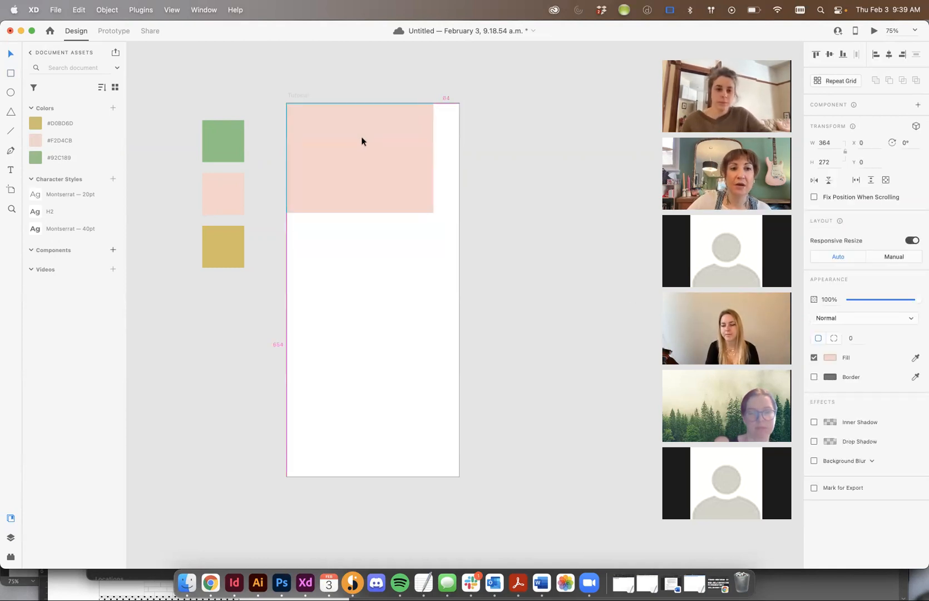
{"action": "left_click_drag", "start_coordinate": [434, 213], "coordinate": [459, 476]}
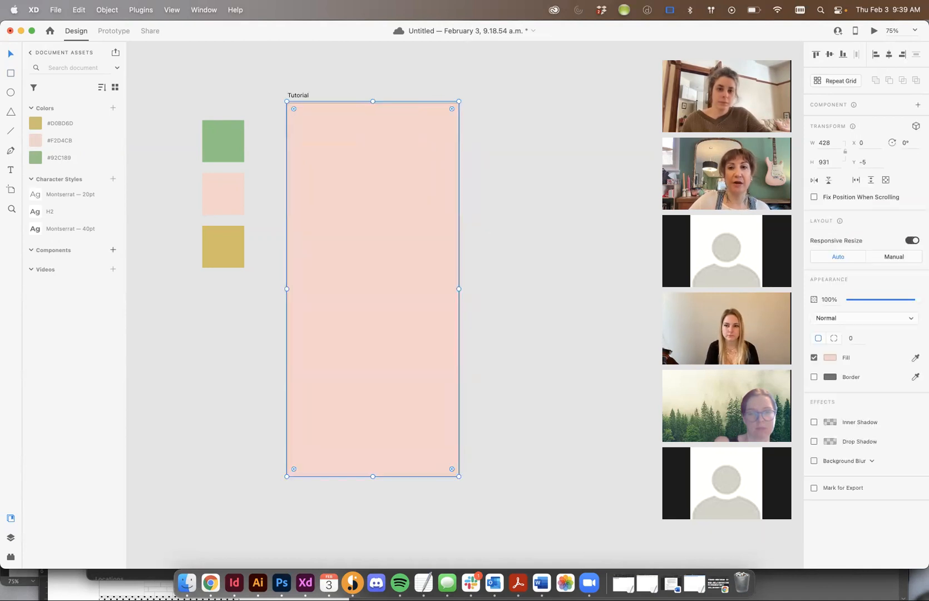
{"action": "type", "text": "0"}
{"action": "key", "text": "Tab"}
{"action": "left_click", "coordinate": [535, 383]}
{"action": "left_click", "coordinate": [437, 376]}
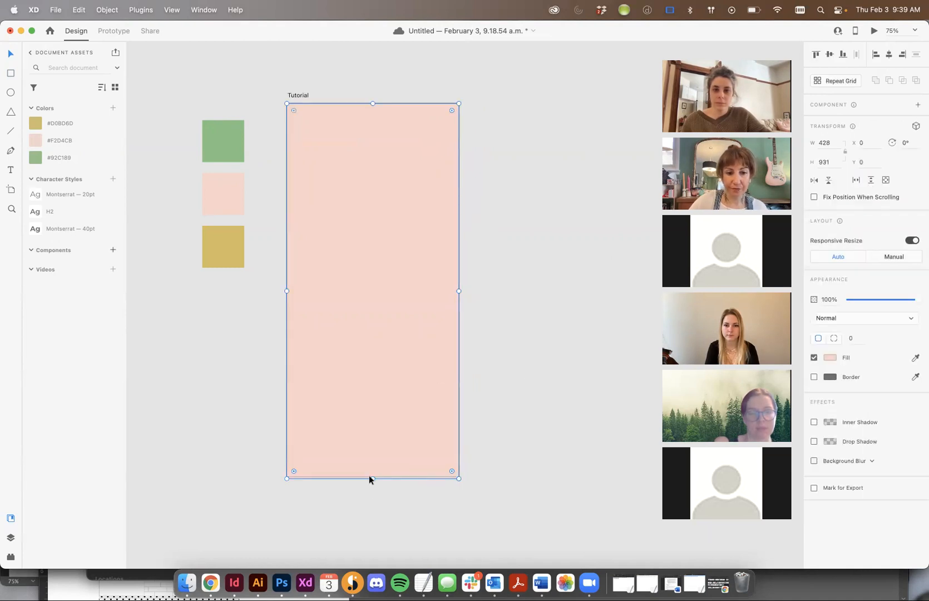
{"action": "left_click_drag", "start_coordinate": [372, 475], "coordinate": [372, 472]}
{"action": "left_click", "coordinate": [552, 441]}
- Change the full-artboard pink rectangle's fill from a solid color to a linear gradient
{"action": "left_click", "coordinate": [398, 224]}
{"action": "left_click", "coordinate": [830, 359]}
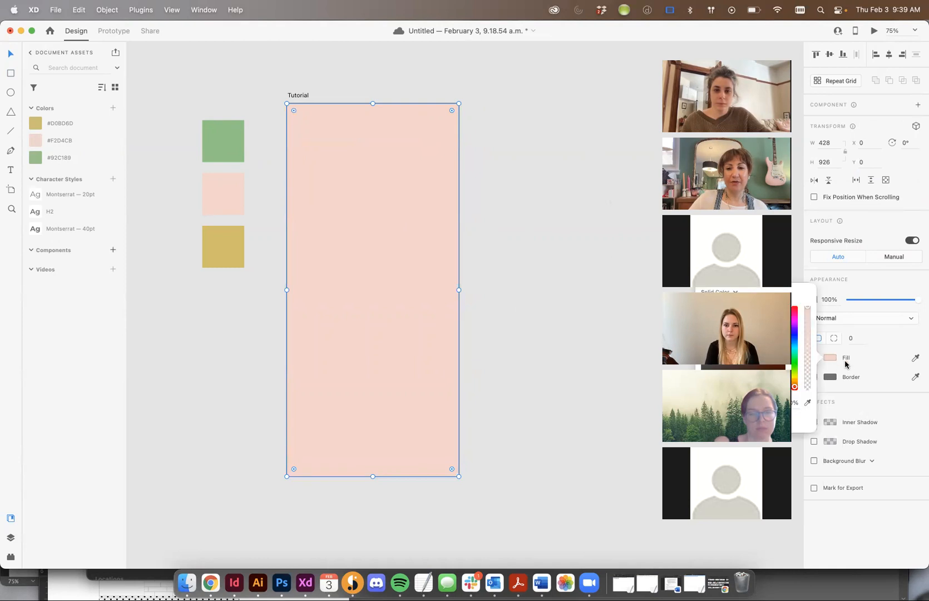
{"action": "left_click", "coordinate": [832, 360]}
{"action": "left_click", "coordinate": [830, 358]}
{"action": "left_click", "coordinate": [830, 358]}
{"action": "left_click", "coordinate": [830, 358]}
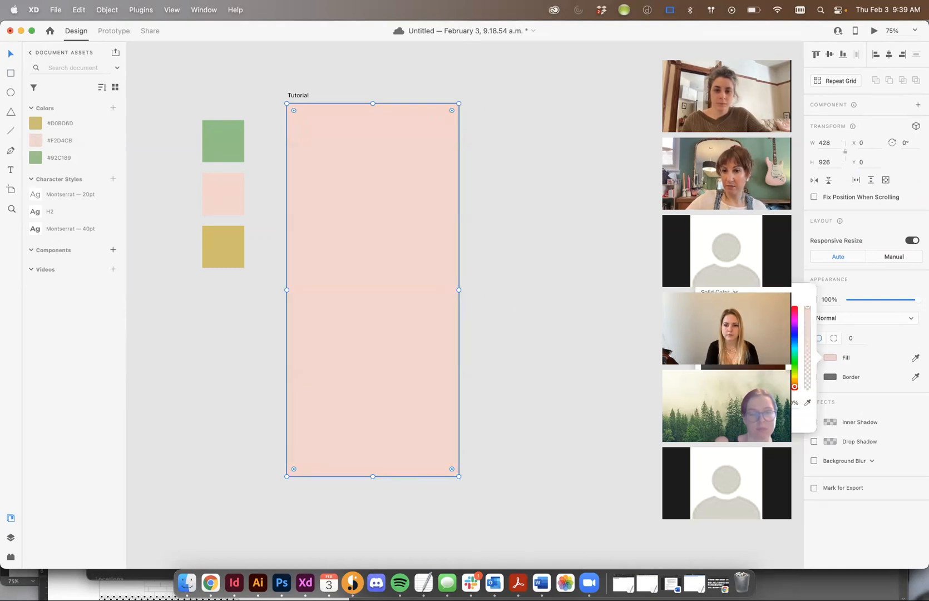
{"action": "left_click_drag", "start_coordinate": [808, 308], "coordinate": [807, 285]}
{"action": "left_click", "coordinate": [732, 291]}
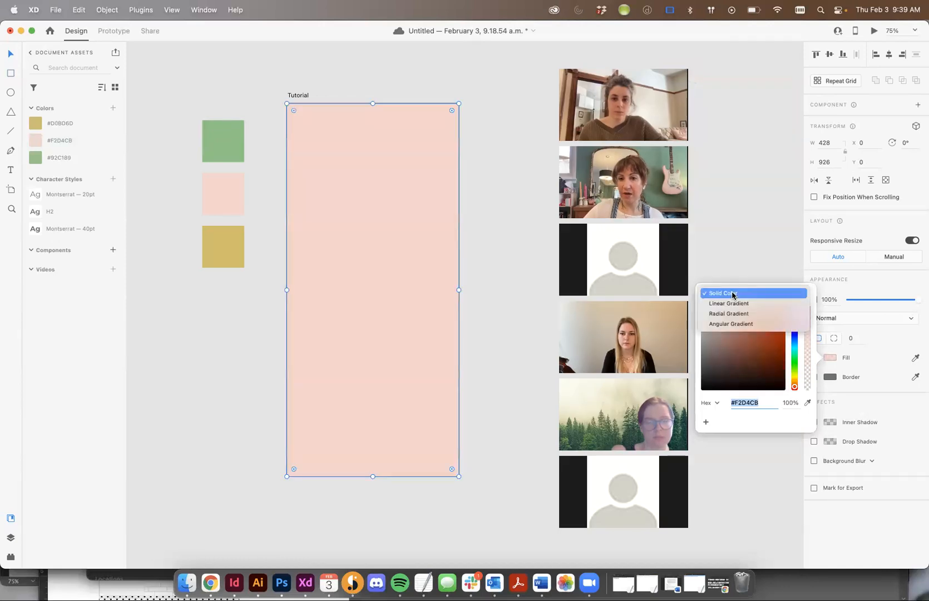
{"action": "left_click", "coordinate": [740, 304]}
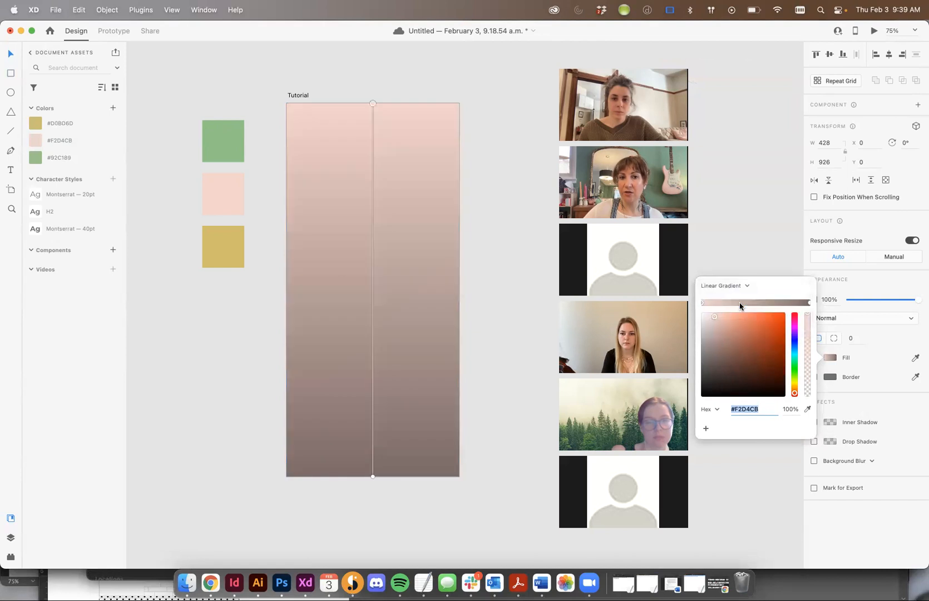
- Set the gradient's lower color to green #92C189 sampled from the canvas swatch, and move its pink start down to nearly mid-height
{"action": "left_click", "coordinate": [810, 304]}
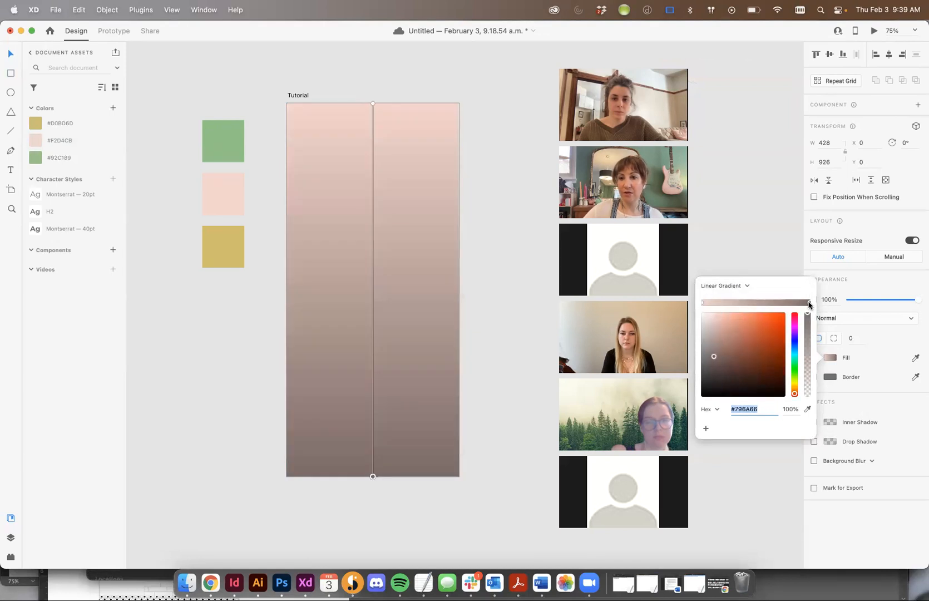
{"action": "left_click", "coordinate": [808, 409]}
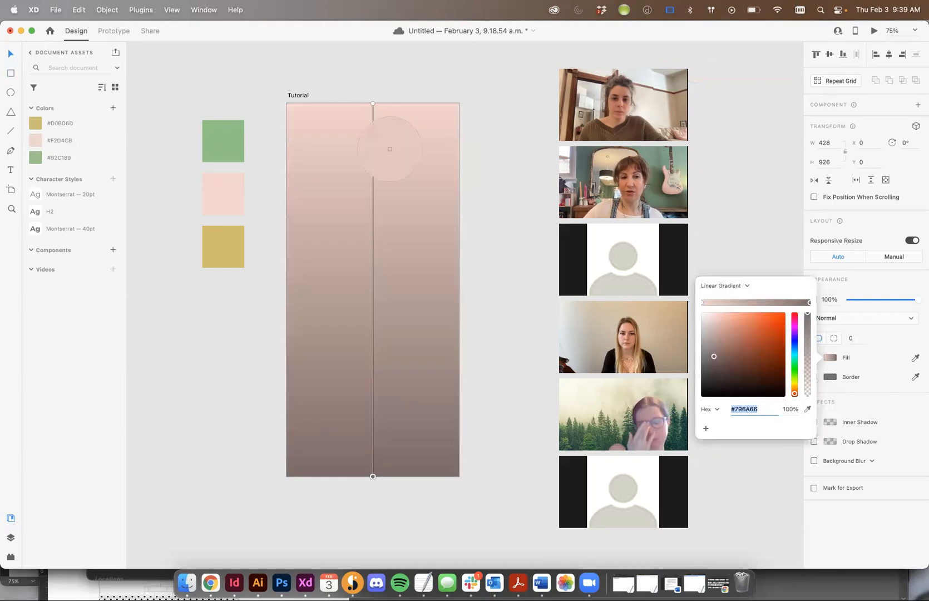
{"action": "left_click", "coordinate": [219, 146]}
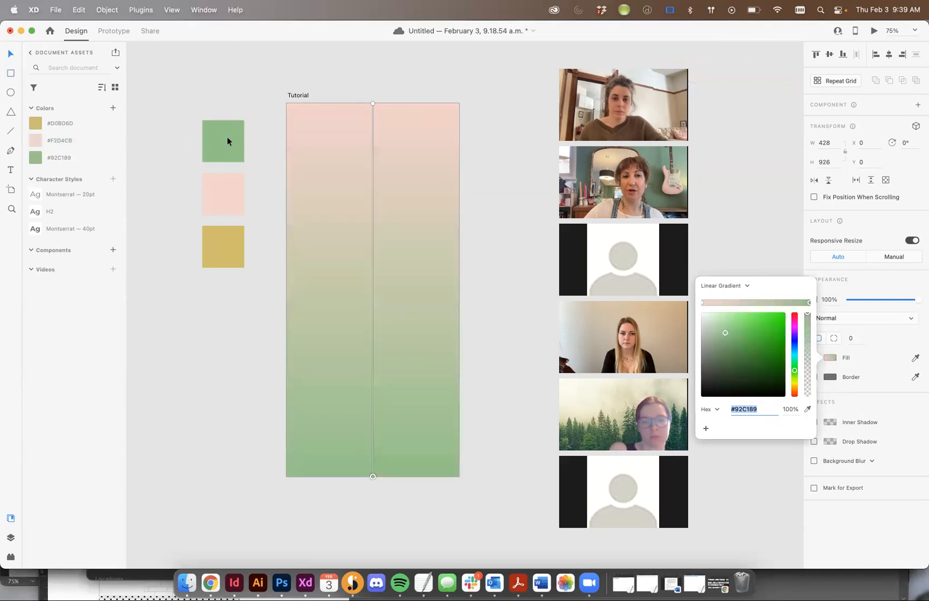
{"action": "left_click_drag", "start_coordinate": [373, 105], "coordinate": [374, 270]}
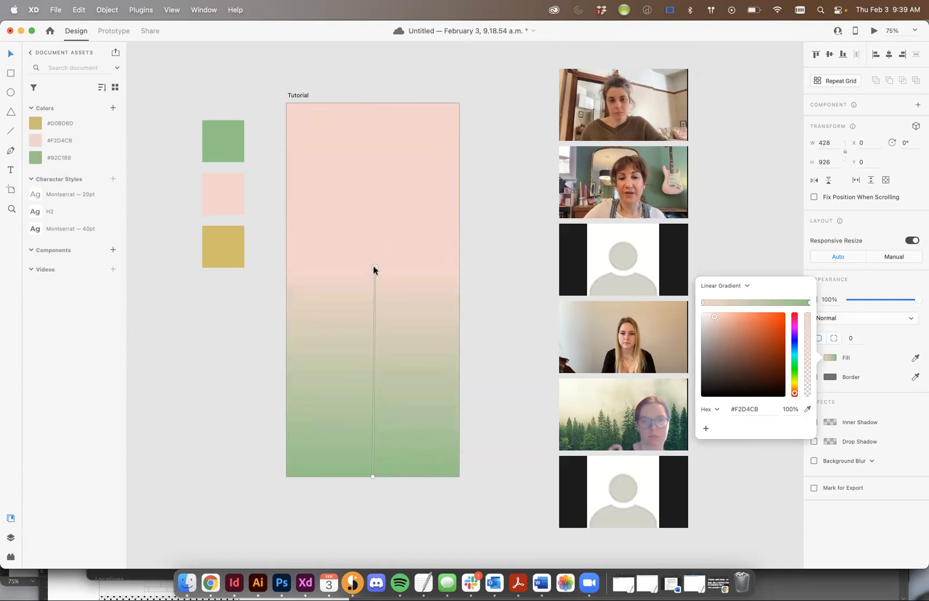
{"action": "left_click", "coordinate": [10, 54]}
{"action": "left_click", "coordinate": [502, 158]}
- Turn off the fill of the gradient rectangle covering the Tutorial artboard
{"action": "left_click", "coordinate": [407, 167]}
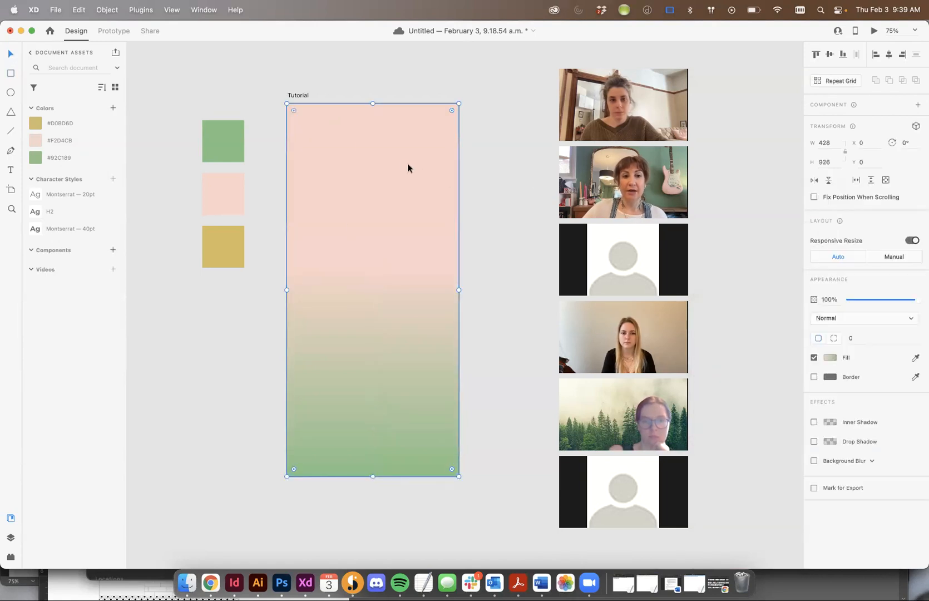
{"action": "left_click", "coordinate": [814, 358]}
{"action": "left_click", "coordinate": [493, 148]}
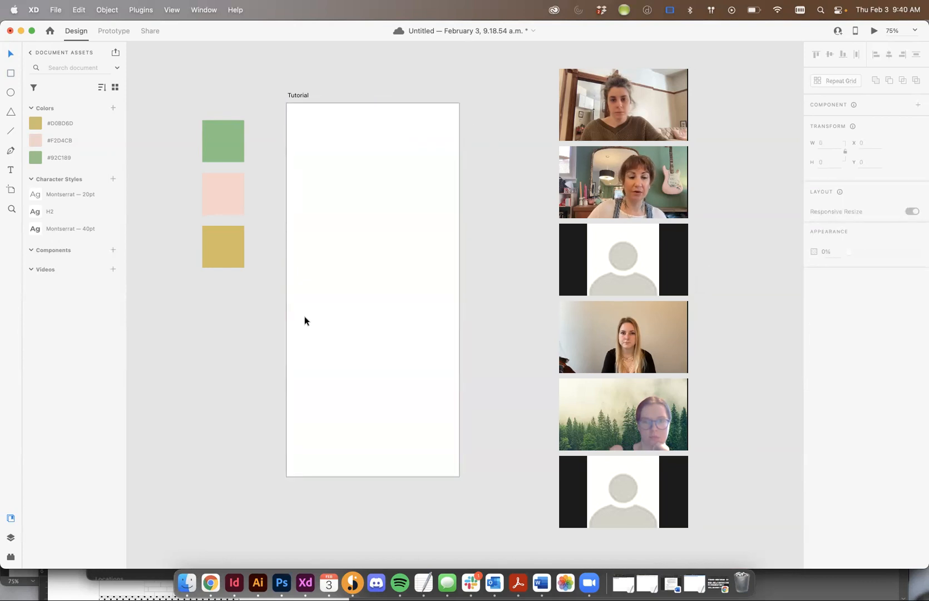
- Find "coffee" in the Icons 4 Design plugin and place the Awesome coffee icon in the artboard's upper half, about 365 by 255
{"action": "left_click", "coordinate": [11, 536]}
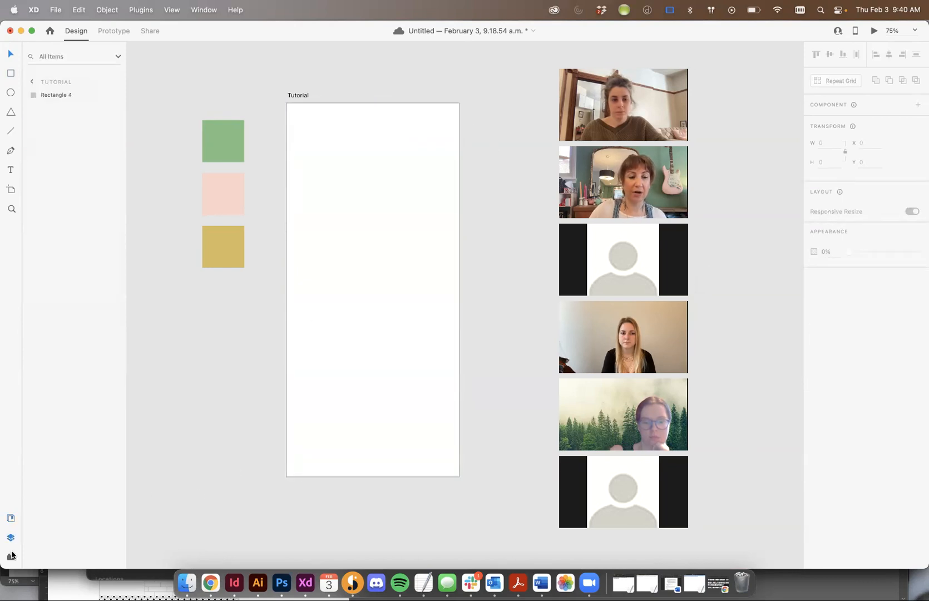
{"action": "left_click", "coordinate": [11, 555]}
{"action": "left_click", "coordinate": [34, 54]}
{"action": "left_click", "coordinate": [71, 102]}
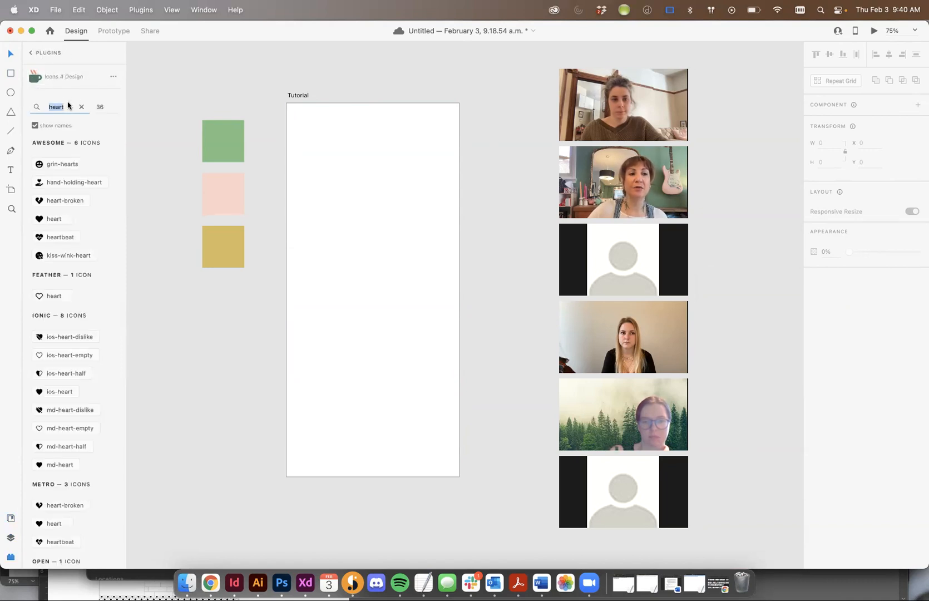
{"action": "type", "text": "coff"}
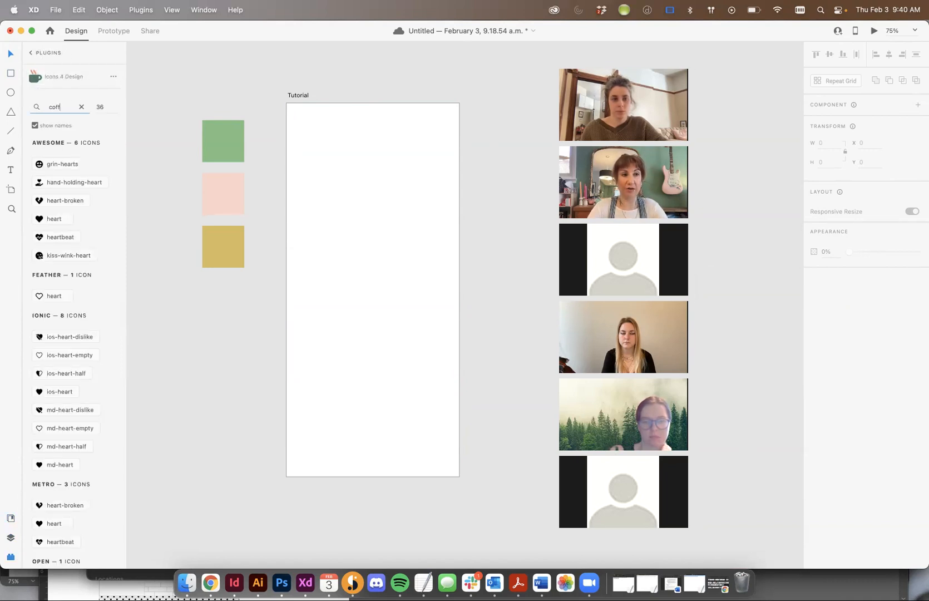
{"action": "type", "text": "ee"}
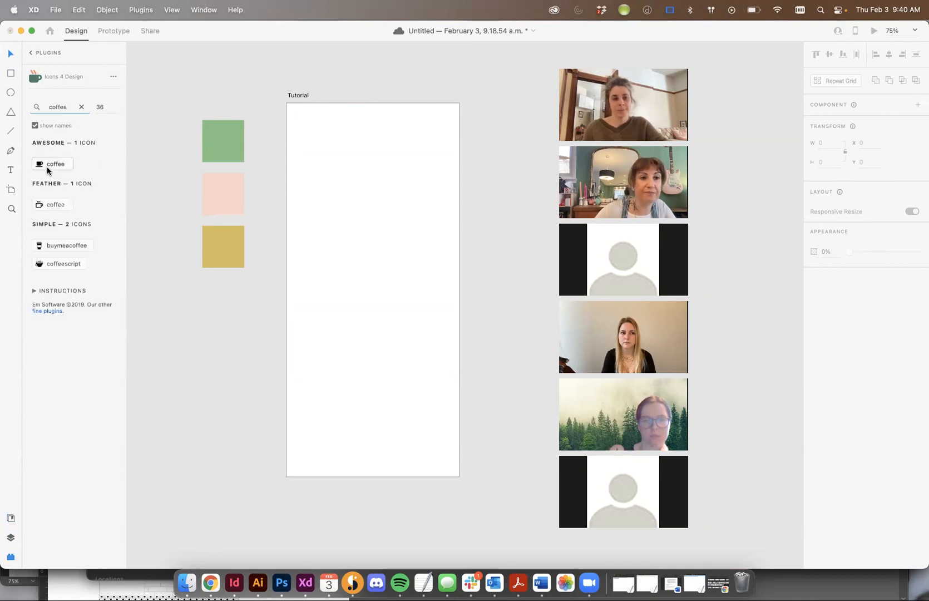
{"action": "left_click", "coordinate": [47, 166]}
{"action": "left_click_drag", "start_coordinate": [305, 117], "coordinate": [433, 240]}
{"action": "left_click_drag", "start_coordinate": [358, 192], "coordinate": [374, 205]}
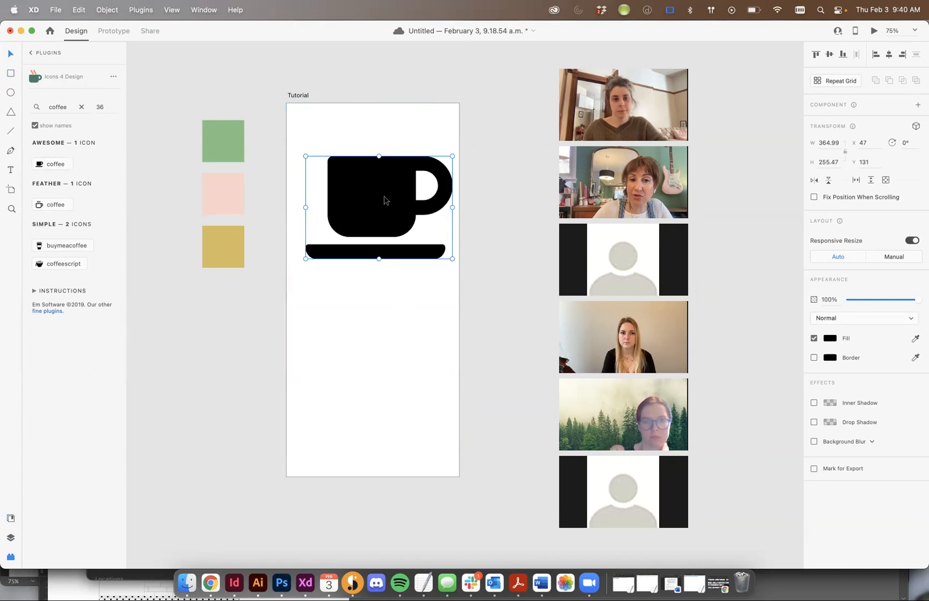
- Delete the anchor points of the saucer beneath the coffee cup so only the cup shape is left
{"action": "double_click", "coordinate": [384, 200]}
{"action": "left_click", "coordinate": [443, 244]}
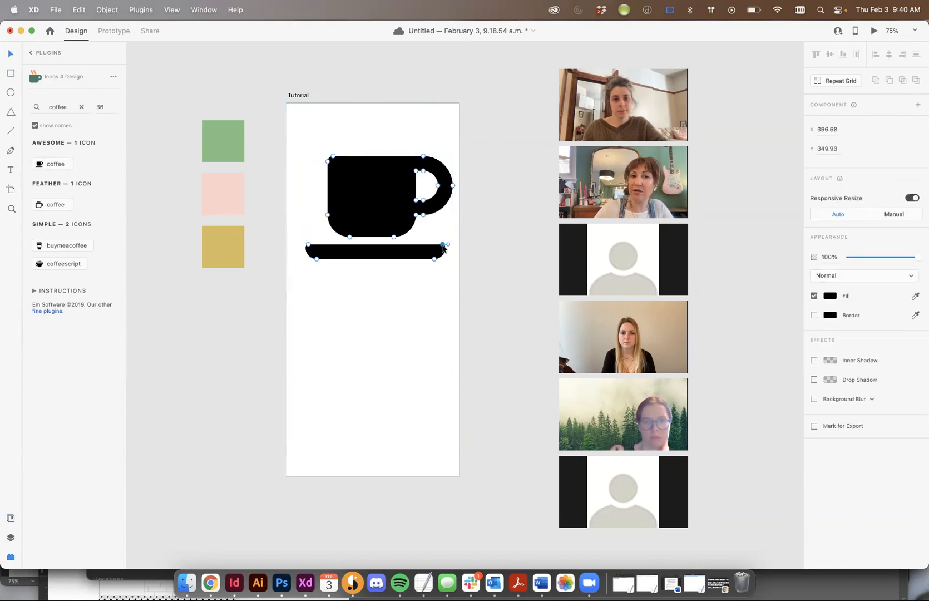
{"action": "key", "text": "Delete"}
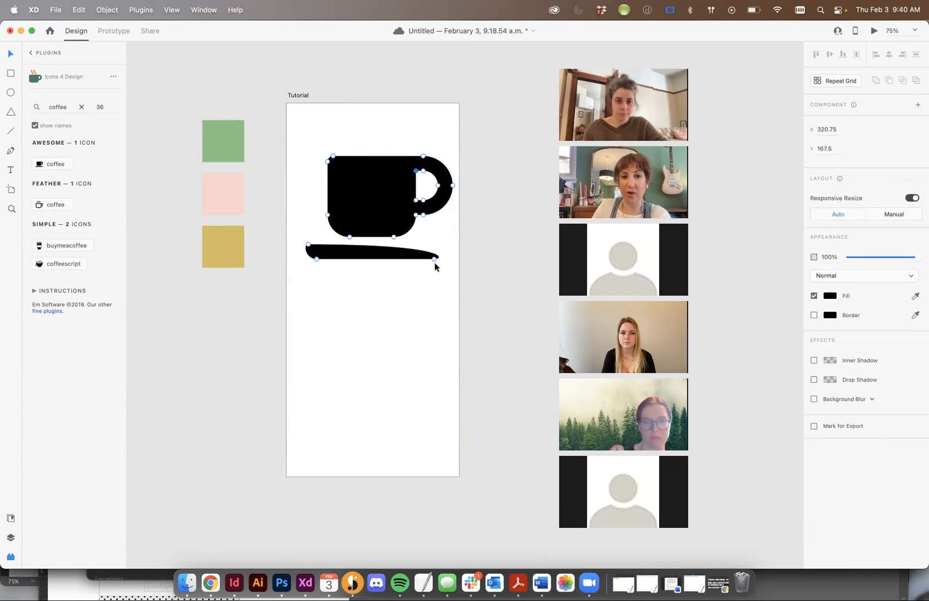
{"action": "key", "text": "Delete"}
{"action": "left_click", "coordinate": [317, 258]}
{"action": "key", "text": "Delete"}
{"action": "left_click", "coordinate": [308, 245]}
{"action": "key", "text": "Delete"}
{"action": "key", "text": "Escape"}
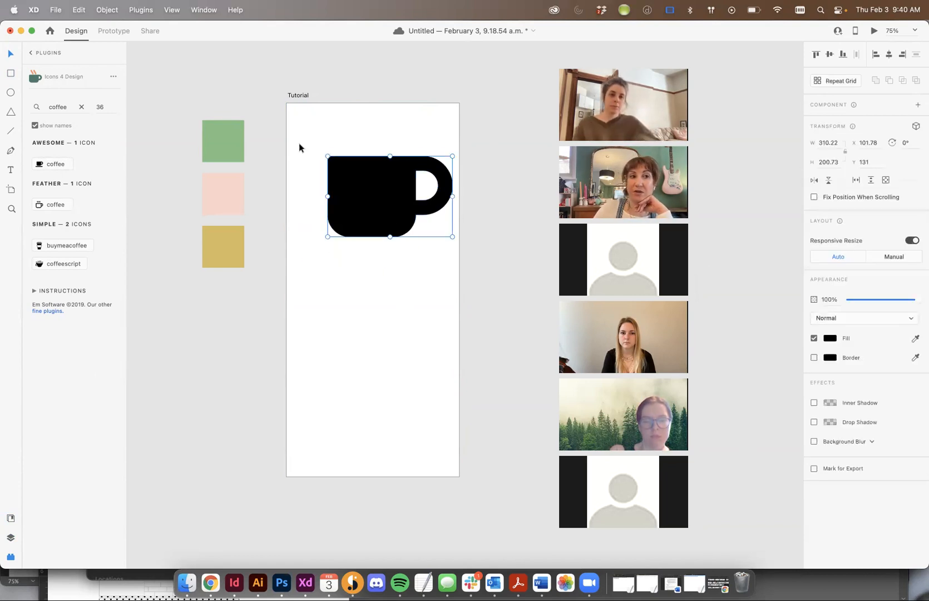
- Fill the cup with the saved green #92C189 and shrink it to roughly a third of its size
{"action": "left_click", "coordinate": [11, 517]}
{"action": "left_click", "coordinate": [55, 157]}
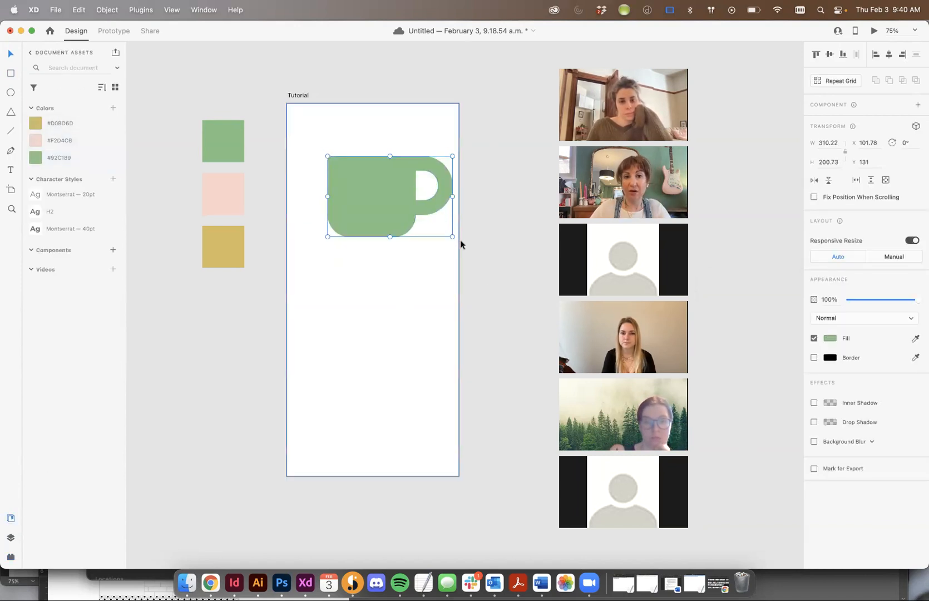
{"action": "left_click_drag", "start_coordinate": [448, 234], "coordinate": [409, 225]}
{"action": "left_click", "coordinate": [410, 224]}
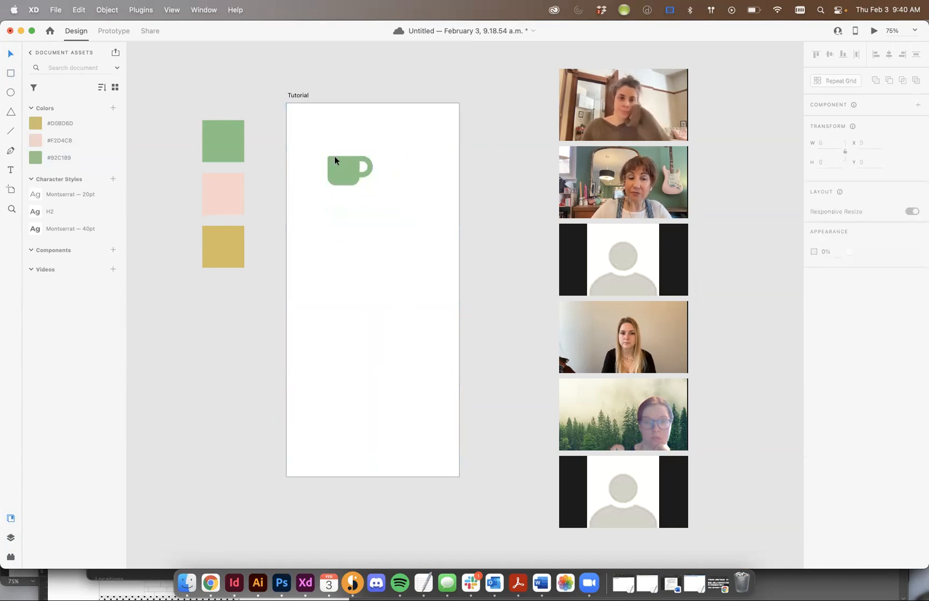
- Switch to the xd-resources-social-meet-up-ui document and go to the Buttons section of the Basic Elements 01 artboard
{"action": "left_click", "coordinate": [195, 6]}
{"action": "left_click", "coordinate": [228, 171]}
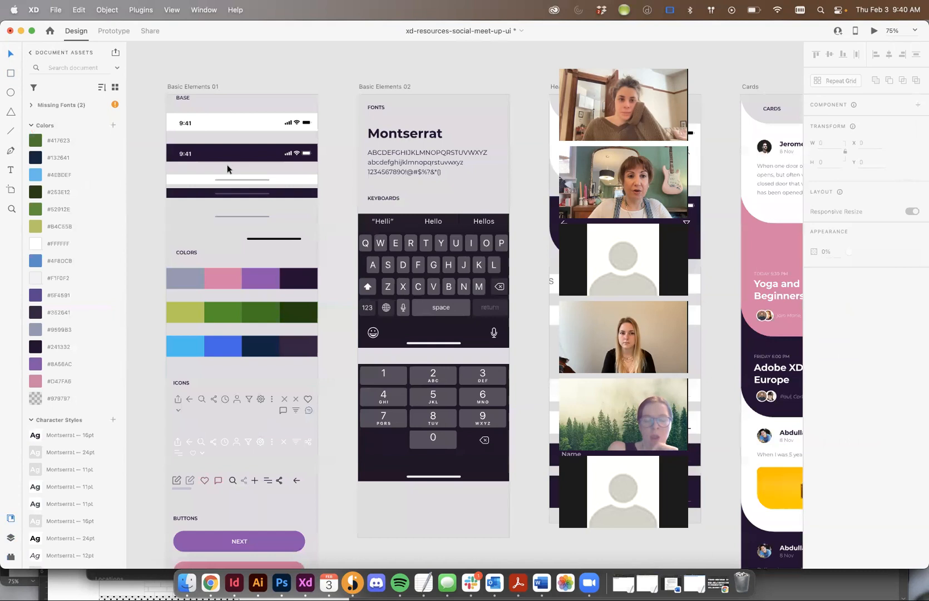
{"action": "scroll", "coordinate": [365, 302], "scroll_direction": "down", "scroll_amount": 8}
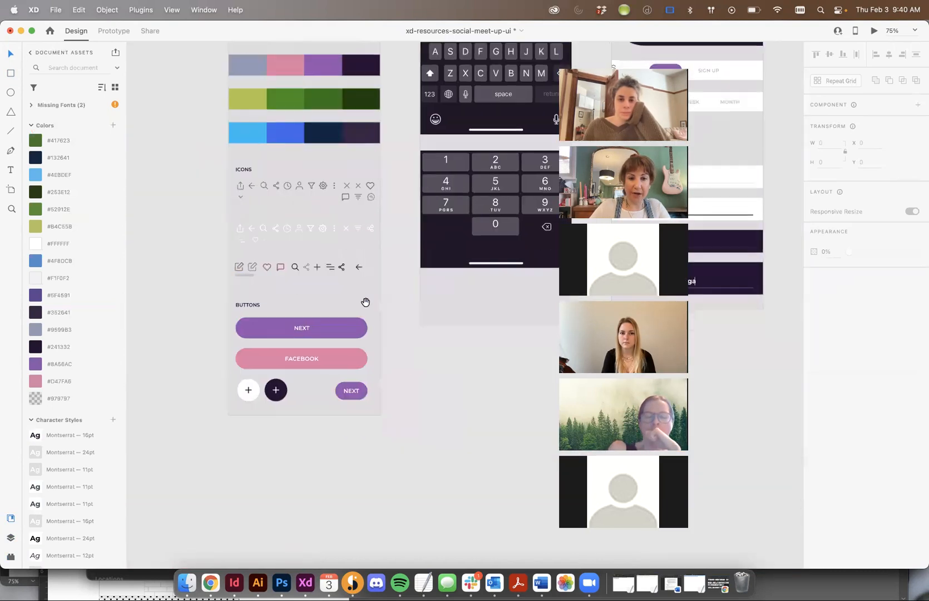
- Ungroup the Buttons group, select the wide NEXT button's shape on its own, and undo the ungrouping
{"action": "left_click", "coordinate": [336, 322]}
{"action": "left_click", "coordinate": [460, 233]}
{"action": "left_click", "coordinate": [334, 327]}
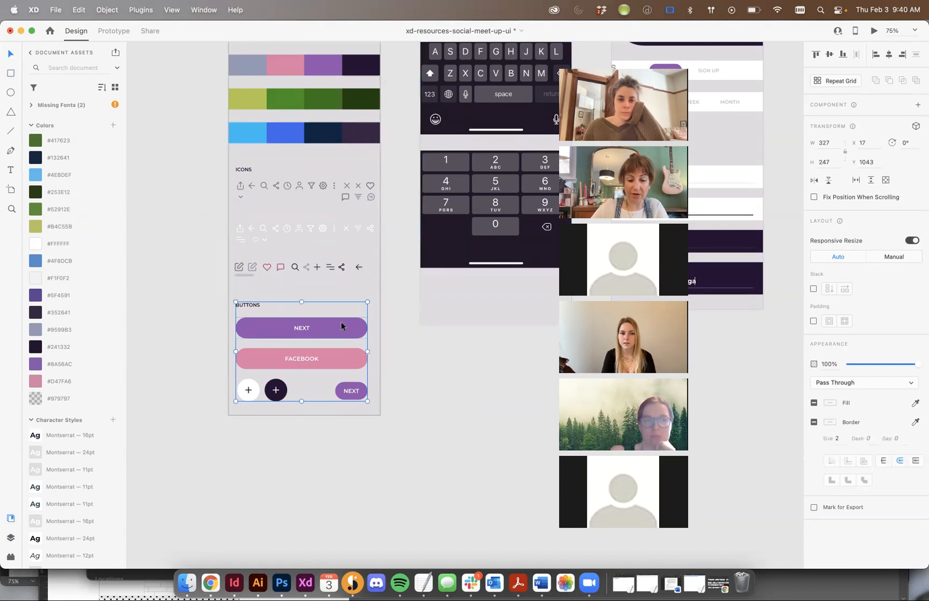
{"action": "key", "text": "super+shift+g"}
{"action": "left_click", "coordinate": [415, 320]}
{"action": "left_click", "coordinate": [360, 333]}
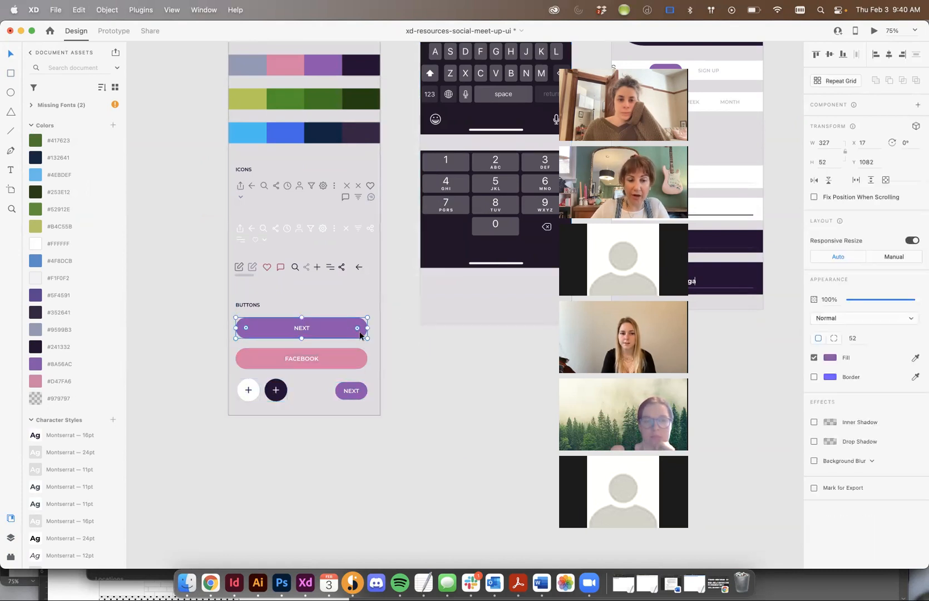
{"action": "left_click", "coordinate": [424, 360]}
{"action": "key", "text": "super+z"}
{"action": "key", "text": "super+z"}
- Enter the Buttons group down to the wide purple NEXT button's shape and examine its anchor points
{"action": "left_click", "coordinate": [431, 353]}
{"action": "double_click", "coordinate": [344, 328]}
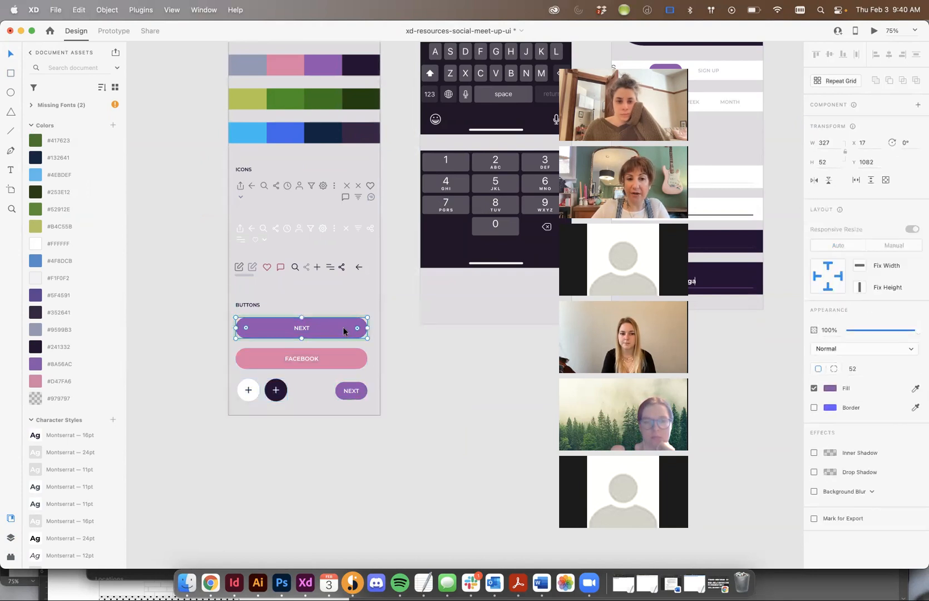
{"action": "double_click", "coordinate": [333, 332]}
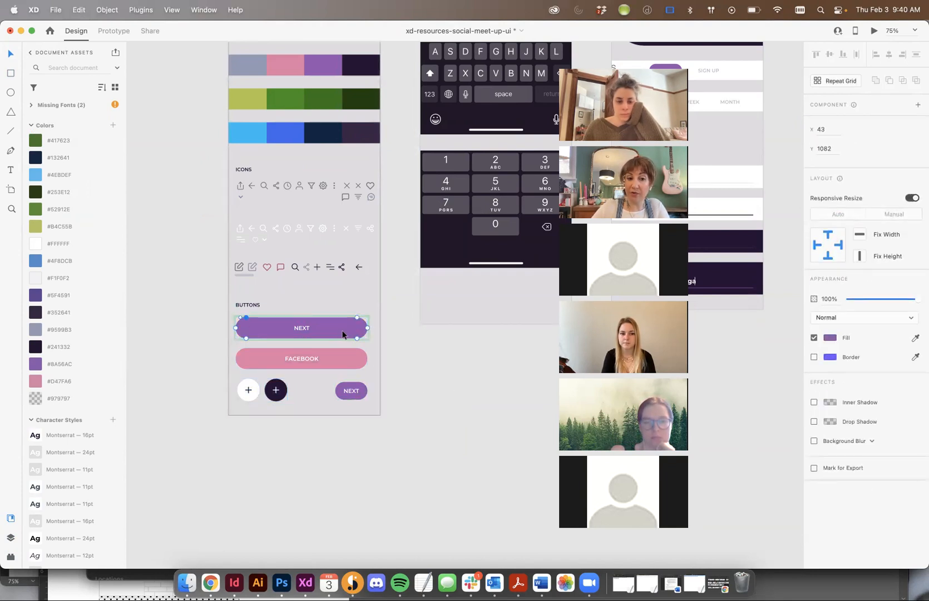
{"action": "key", "text": "Escape"}
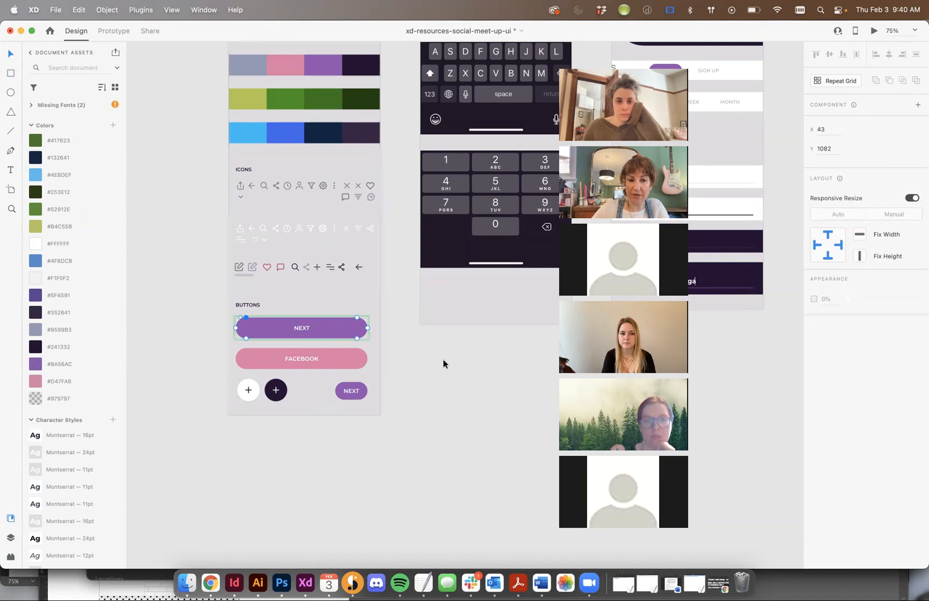
- Copy the dark menu icon from the bottom row of the Icons section and switch to the Untitled document
{"action": "scroll", "coordinate": [443, 359], "scroll_direction": "right", "scroll_amount": 8}
{"action": "scroll", "coordinate": [304, 278], "scroll_direction": "left", "scroll_amount": 10}
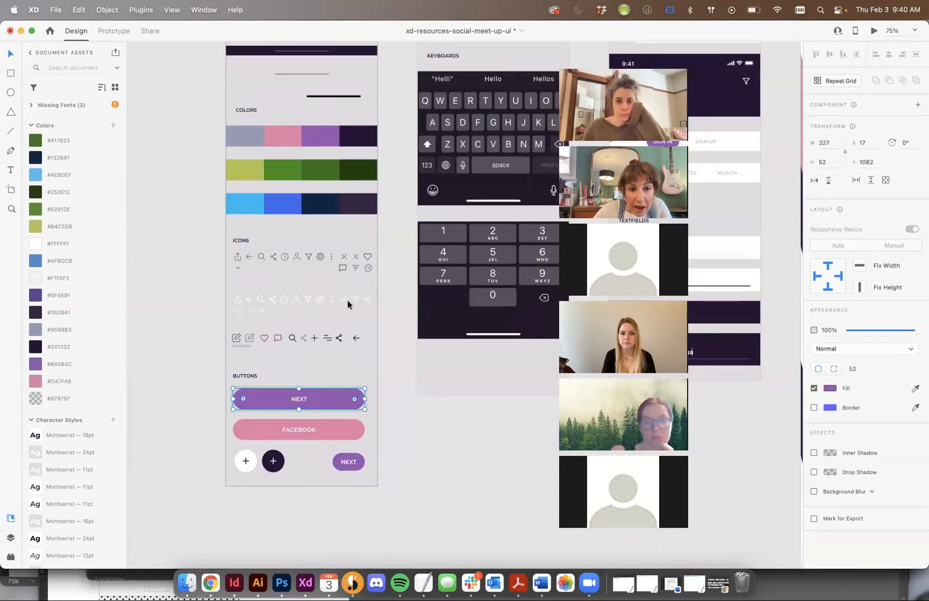
{"action": "left_click", "coordinate": [328, 339]}
{"action": "key", "text": "super+c"}
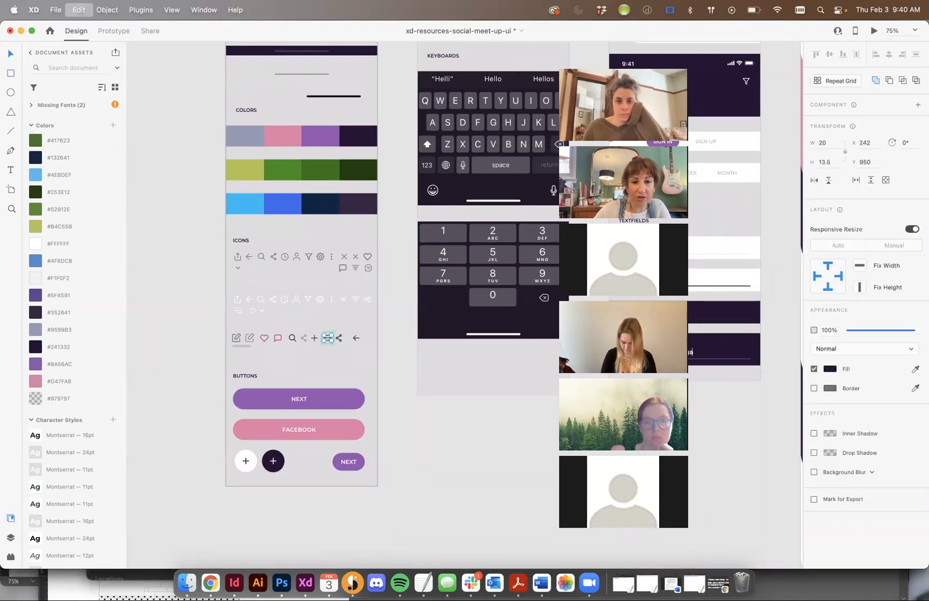
{"action": "left_click", "coordinate": [203, 10]}
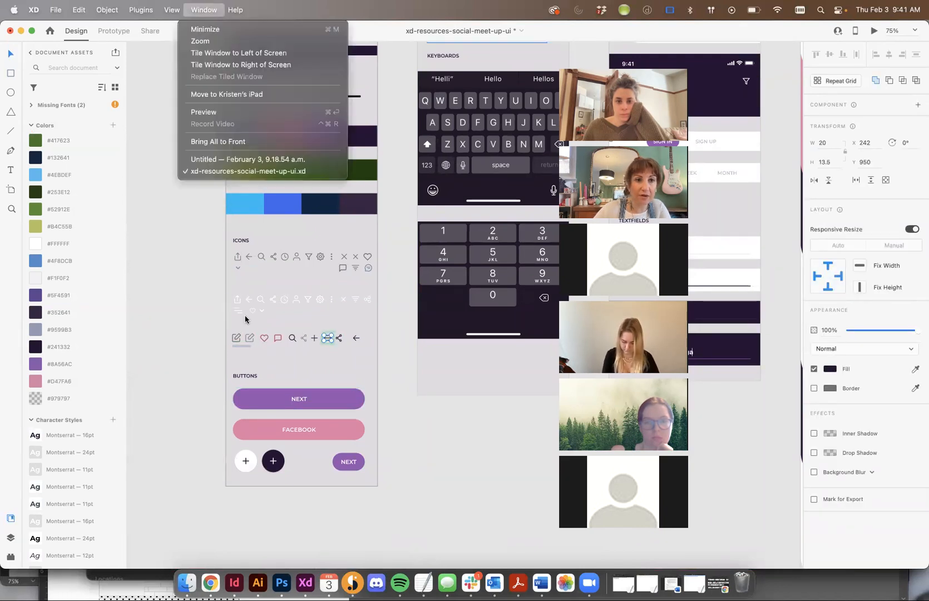
{"action": "left_click", "coordinate": [229, 159]}
- Draw a 428 × 70 rectangle across the bottom of the Tutorial artboard, remove its border and fill it with the saved pink #F2D4CB
{"action": "key", "text": "r"}
{"action": "left_click_drag", "start_coordinate": [278, 490], "coordinate": [451, 517]}
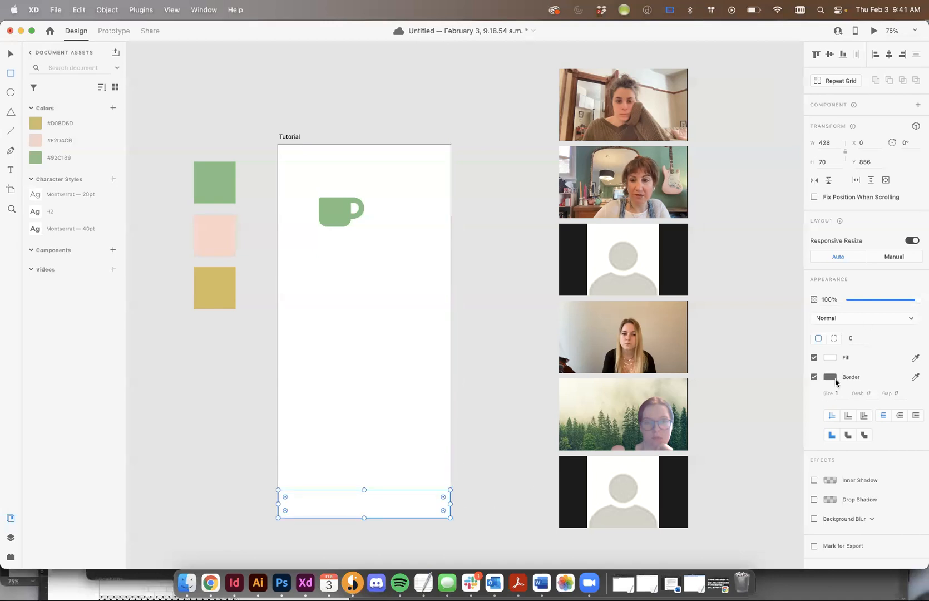
{"action": "left_click", "coordinate": [815, 376]}
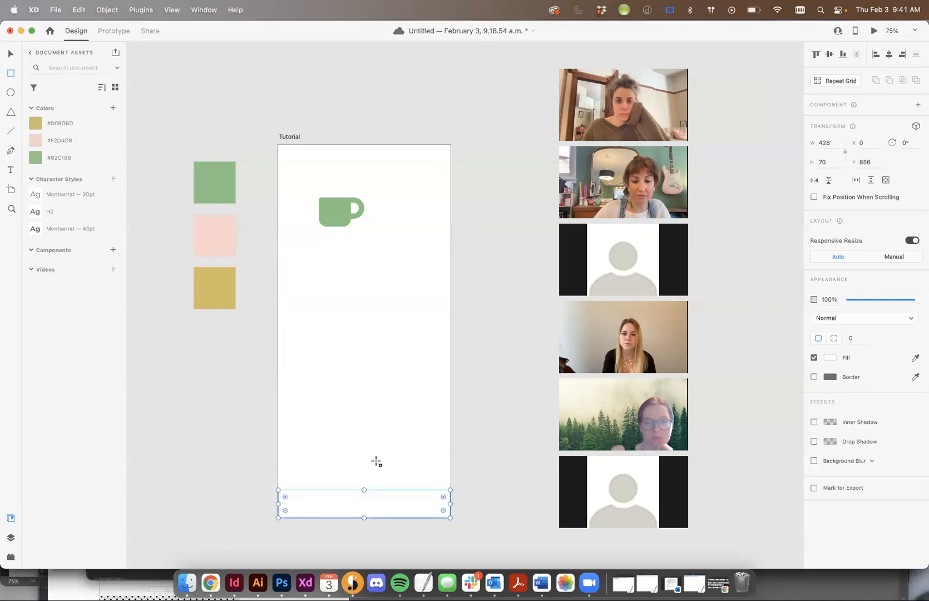
{"action": "left_click", "coordinate": [60, 140]}
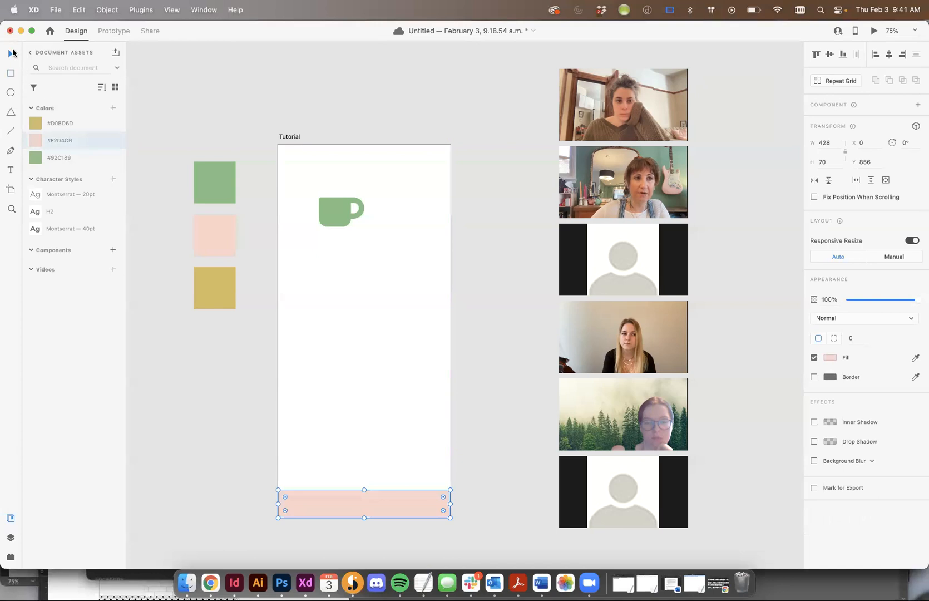
- Paste the copied menu icon onto the Tutorial artboard and place it in the artboard's upper-right corner
{"action": "left_click", "coordinate": [368, 176]}
{"action": "left_click_drag", "start_coordinate": [367, 333], "coordinate": [448, 179]}
{"action": "left_click", "coordinate": [384, 313]}
{"action": "left_click", "coordinate": [365, 328]}
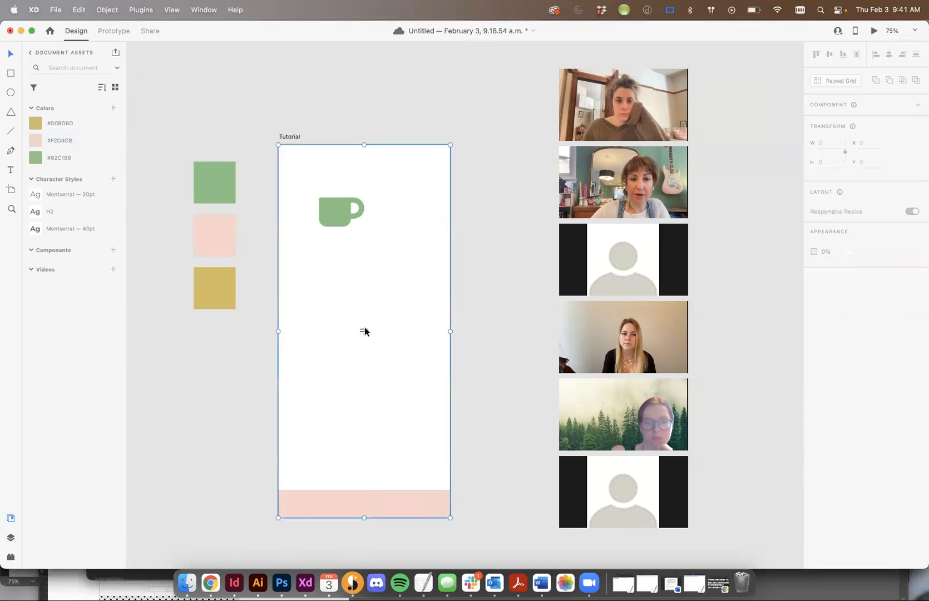
{"action": "left_click_drag", "start_coordinate": [363, 334], "coordinate": [420, 237]}
{"action": "key", "text": "super+equal"}
{"action": "left_click", "coordinate": [294, 354]}
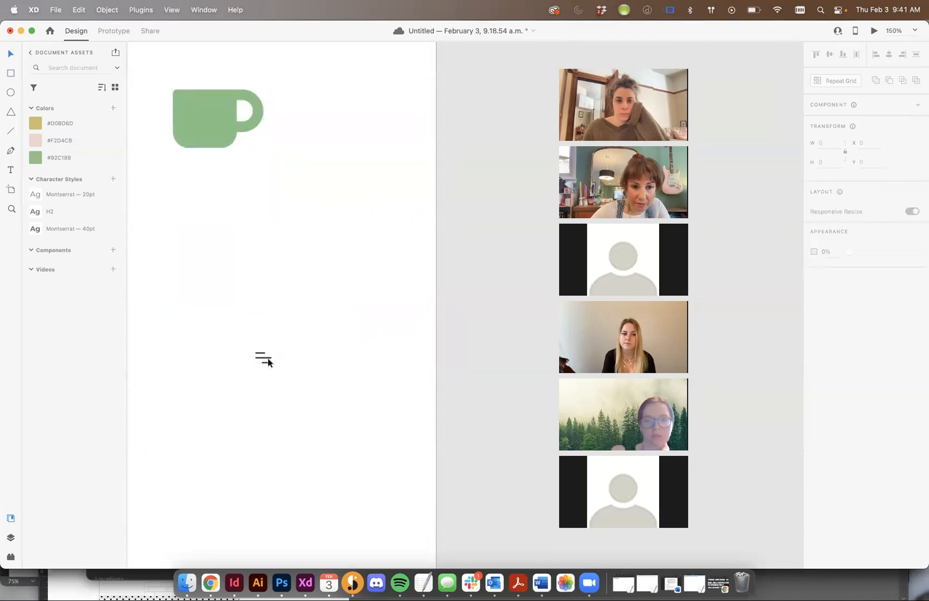
{"action": "left_click_drag", "start_coordinate": [264, 359], "coordinate": [394, 127]}
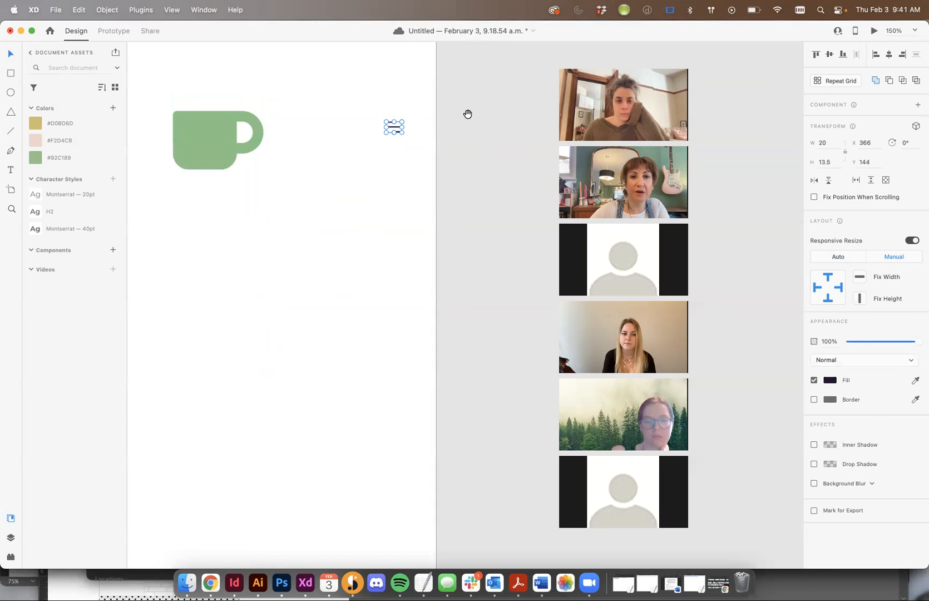
{"action": "left_click_drag", "start_coordinate": [469, 114], "coordinate": [425, 338]}
{"action": "left_click_drag", "start_coordinate": [347, 353], "coordinate": [355, 257]}
{"action": "left_click", "coordinate": [439, 271]}
{"action": "key", "text": "super+minus"}
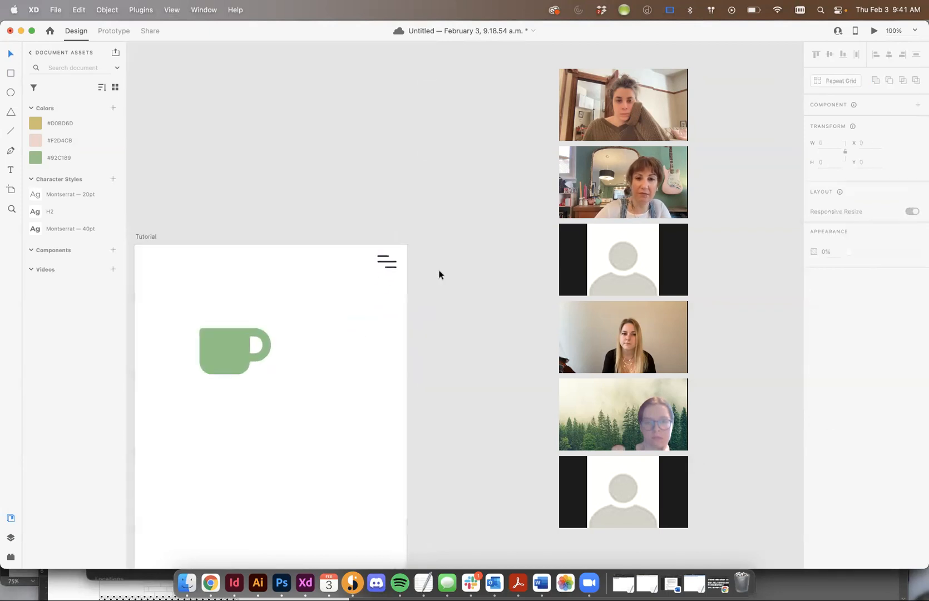
{"action": "key", "text": "super+minus"}
{"action": "scroll", "coordinate": [445, 233], "scroll_direction": "down", "scroll_amount": 5}
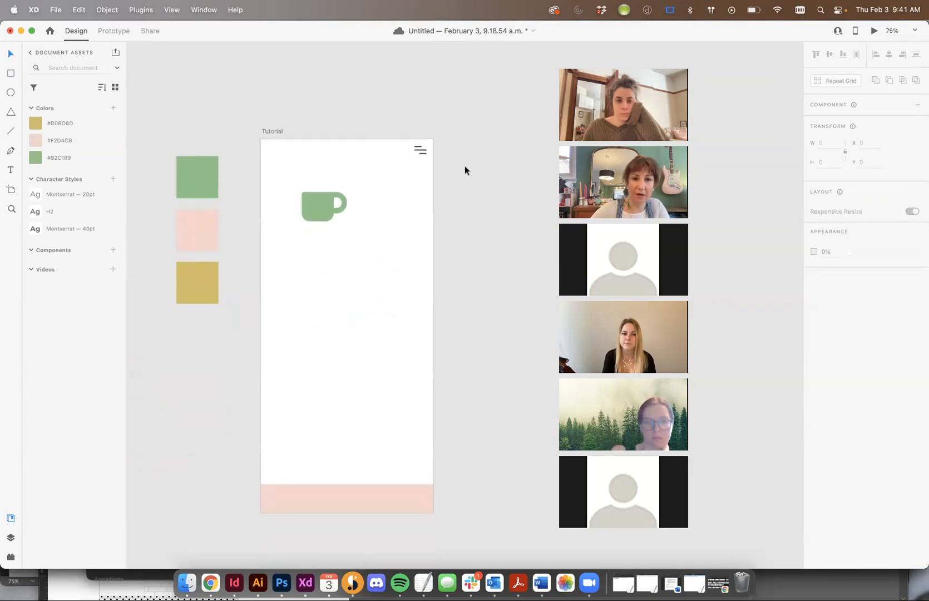
- Shrink the cup to about 52 × 34, place it at the left end of the pink bar and fill it with the saved green #92C189
{"action": "left_click", "coordinate": [315, 210]}
{"action": "left_click_drag", "start_coordinate": [345, 220], "coordinate": [281, 491]}
{"action": "key", "text": "Escape"}
{"action": "left_click_drag", "start_coordinate": [297, 450], "coordinate": [287, 493]}
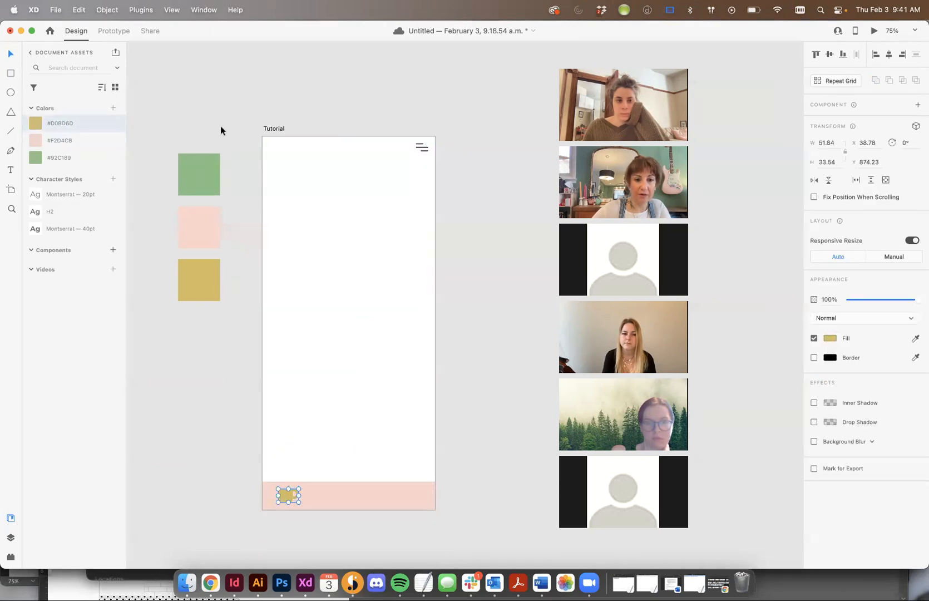
{"action": "left_click", "coordinate": [58, 141]}
{"action": "left_click", "coordinate": [50, 158]}
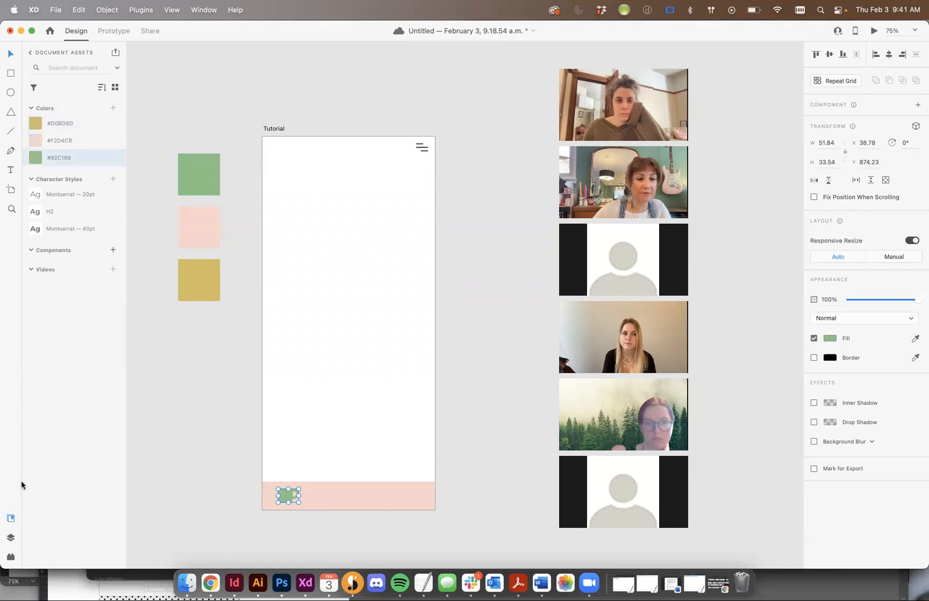
- Search Icons 4 Design for "home", insert the Awesome home icon and place it beside the cup in the pink bar
{"action": "left_click", "coordinate": [10, 556]}
{"action": "double_click", "coordinate": [58, 107]}
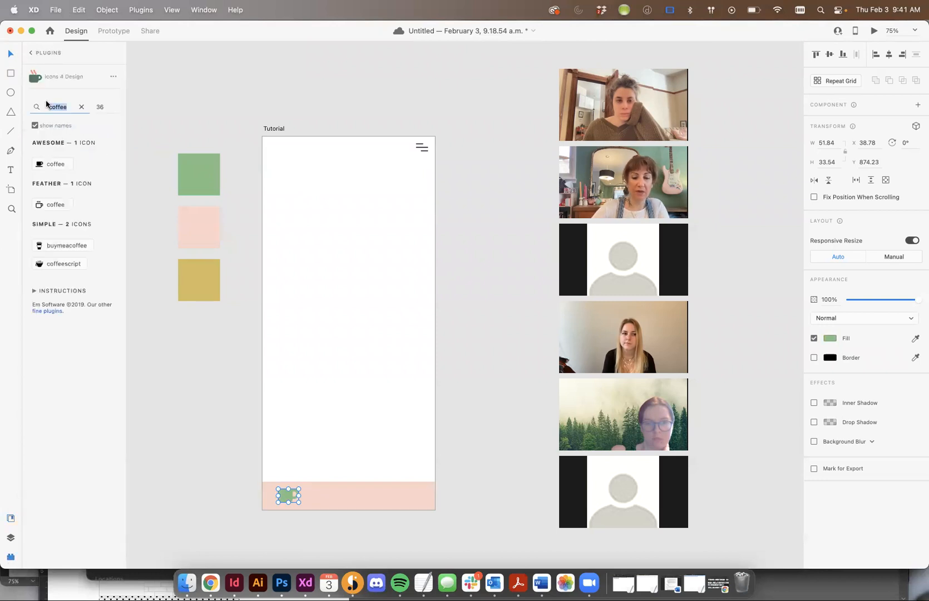
{"action": "type", "text": "honme"}
{"action": "key", "text": "BackSpace"}
{"action": "key", "text": "BackSpace"}
{"action": "key", "text": "BackSpace"}
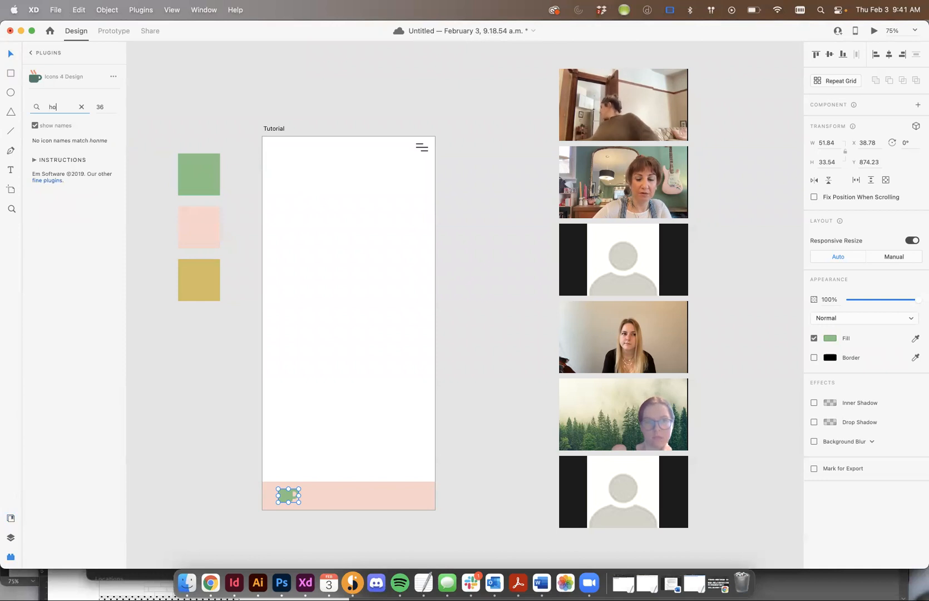
{"action": "type", "text": "me"}
{"action": "left_click", "coordinate": [52, 164]}
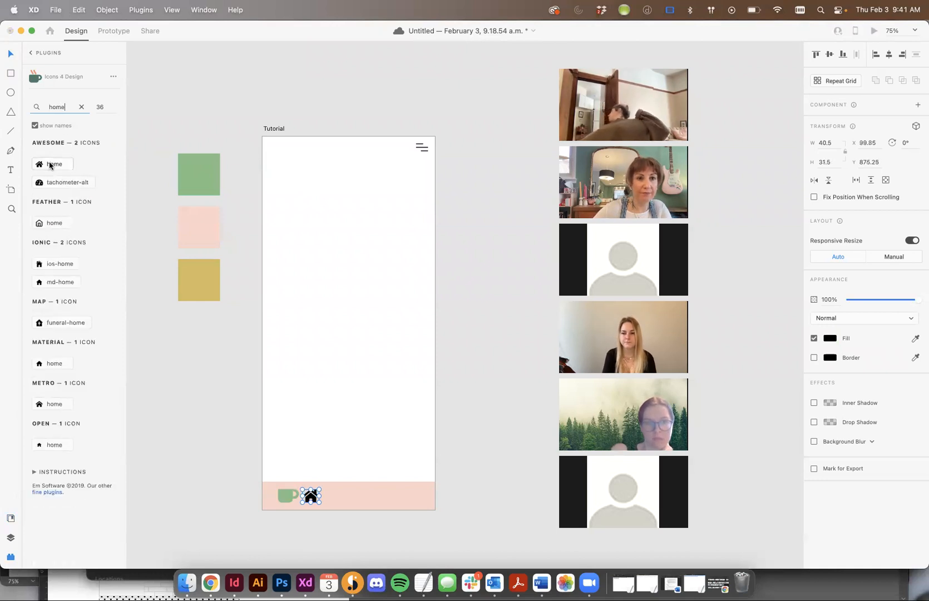
{"action": "left_click_drag", "start_coordinate": [312, 496], "coordinate": [330, 495]}
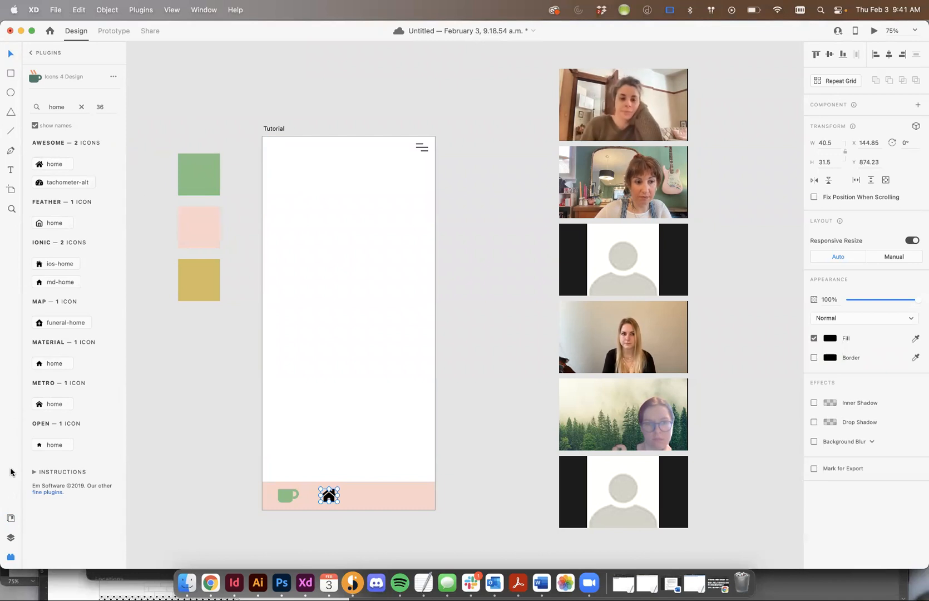
- Fill the home icon with the saved green #92C189 from the document assets
{"action": "left_click", "coordinate": [10, 518]}
{"action": "left_click", "coordinate": [76, 156]}
{"action": "left_click", "coordinate": [383, 440]}
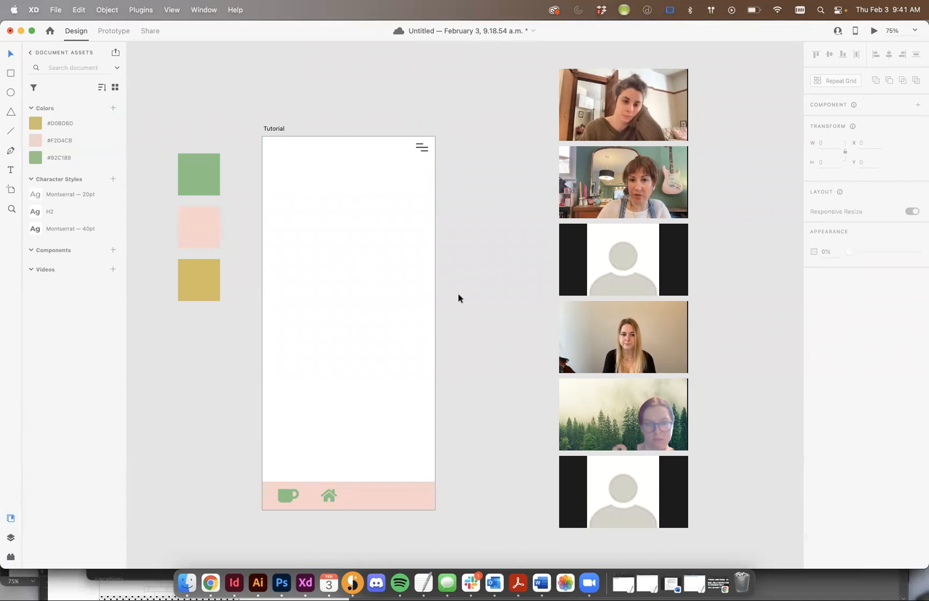
{"action": "left_click", "coordinate": [328, 490]}
{"action": "left_click", "coordinate": [318, 423]}
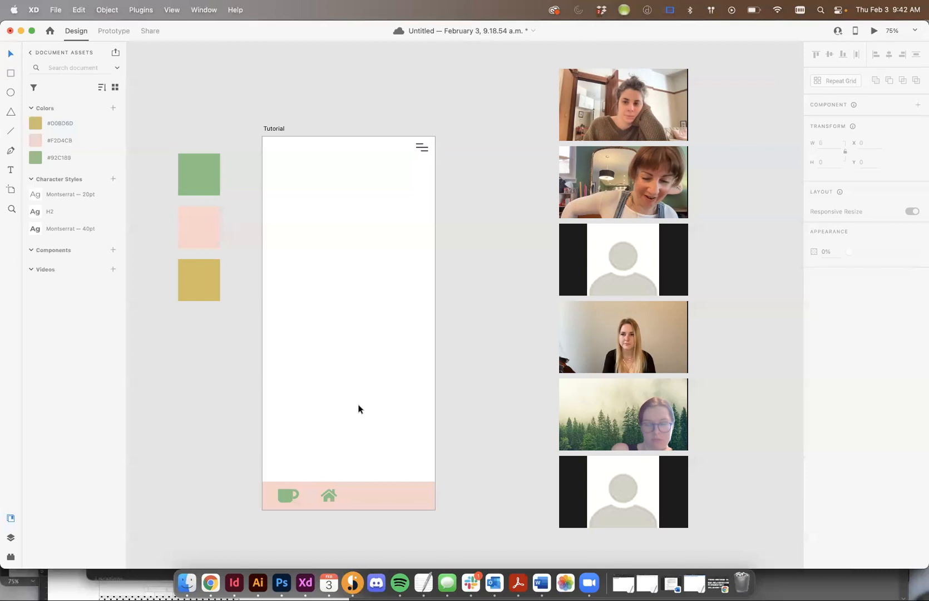
- Try shrinking the home icon in the pink bar to about 22 wide for comparison with the cup
{"action": "scroll", "coordinate": [362, 358], "scroll_direction": "down", "scroll_amount": 3}
{"action": "scroll", "coordinate": [361, 359], "scroll_direction": "left", "scroll_amount": 3}
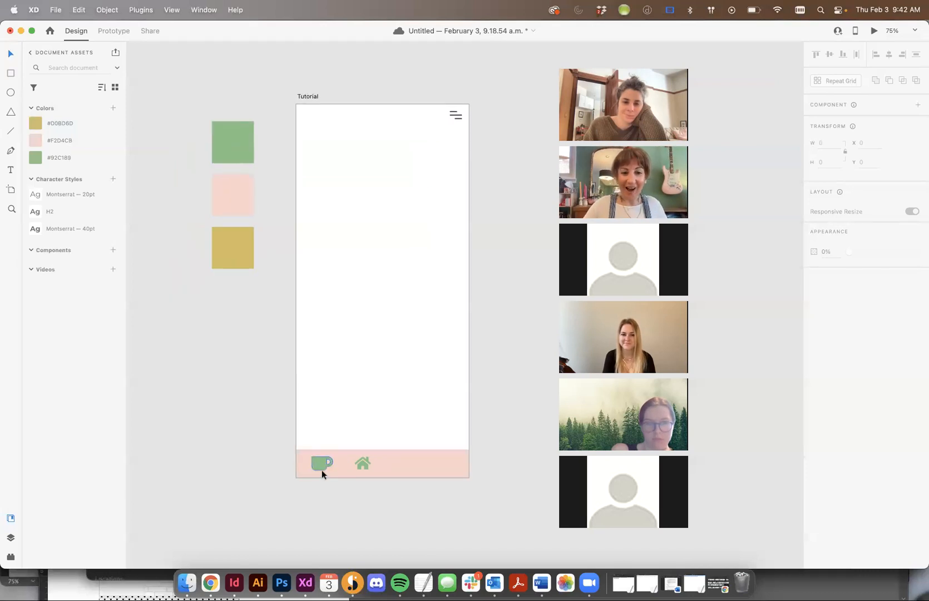
{"action": "scroll", "coordinate": [317, 462], "scroll_direction": "up", "scroll_amount": 5}
{"action": "scroll", "coordinate": [334, 306], "scroll_direction": "down", "scroll_amount": 3}
{"action": "scroll", "coordinate": [334, 306], "scroll_direction": "left", "scroll_amount": 3}
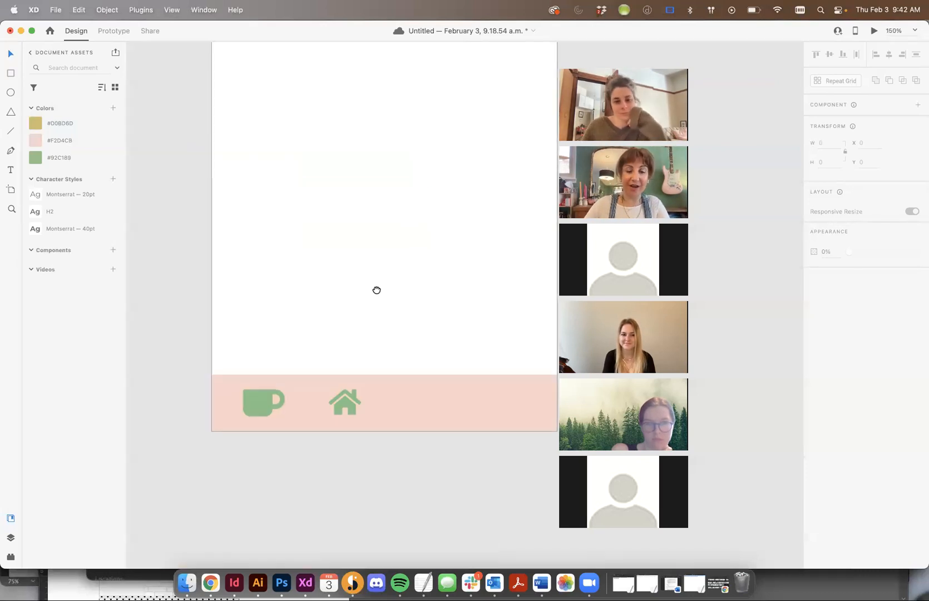
{"action": "left_click", "coordinate": [264, 330]}
{"action": "key", "text": "Escape"}
{"action": "left_click", "coordinate": [338, 343]}
{"action": "left_click_drag", "start_coordinate": [359, 349], "coordinate": [347, 339]}
{"action": "left_click", "coordinate": [394, 258]}
{"action": "left_click", "coordinate": [379, 274]}
{"action": "left_click", "coordinate": [270, 335]}
{"action": "left_click", "coordinate": [376, 250]}
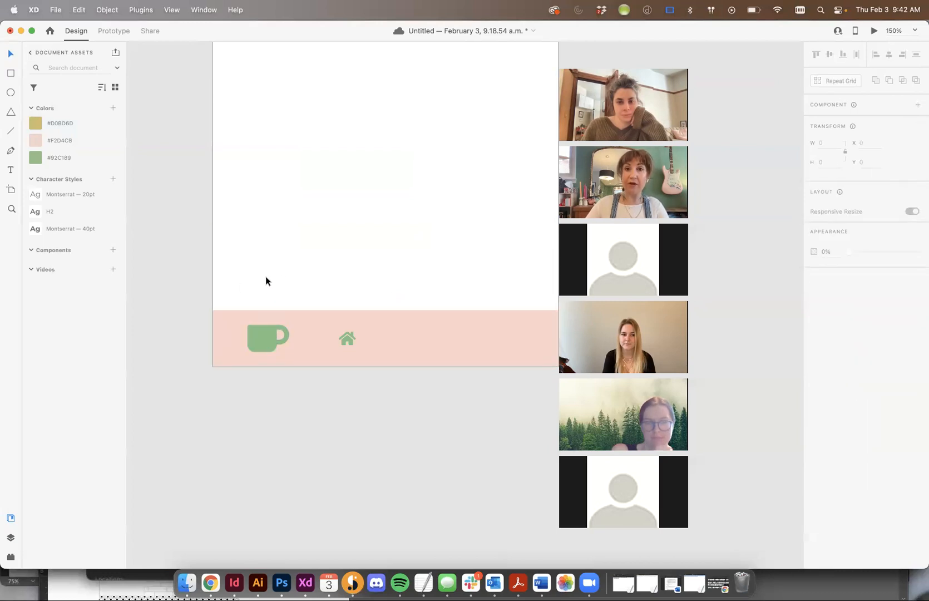
- Give the cup and the home icon the same height of 27 and line the home icon up with the cup in the bar
{"action": "left_click", "coordinate": [261, 338]}
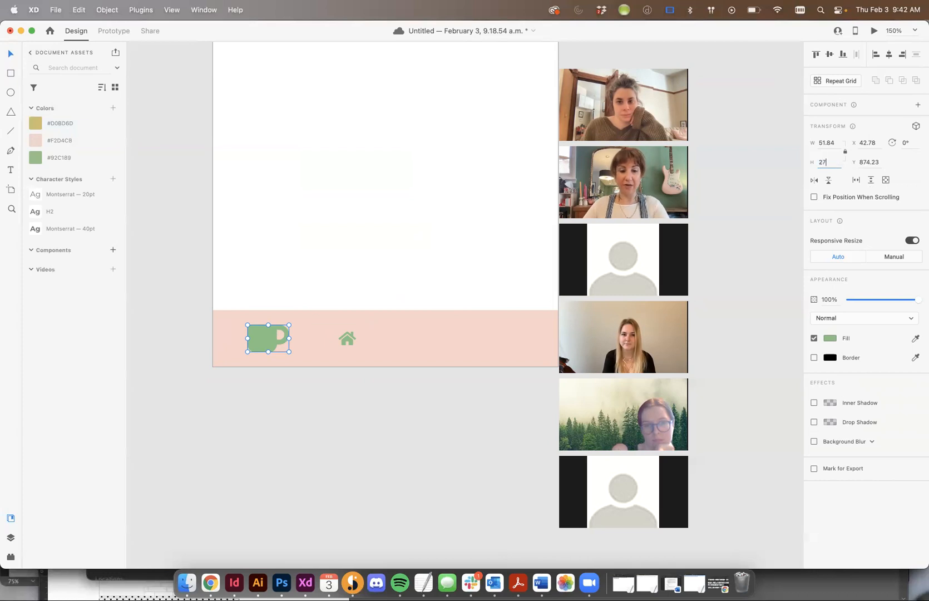
{"action": "type", "text": "27"}
{"action": "key", "text": "Tab"}
{"action": "left_click", "coordinate": [343, 341]}
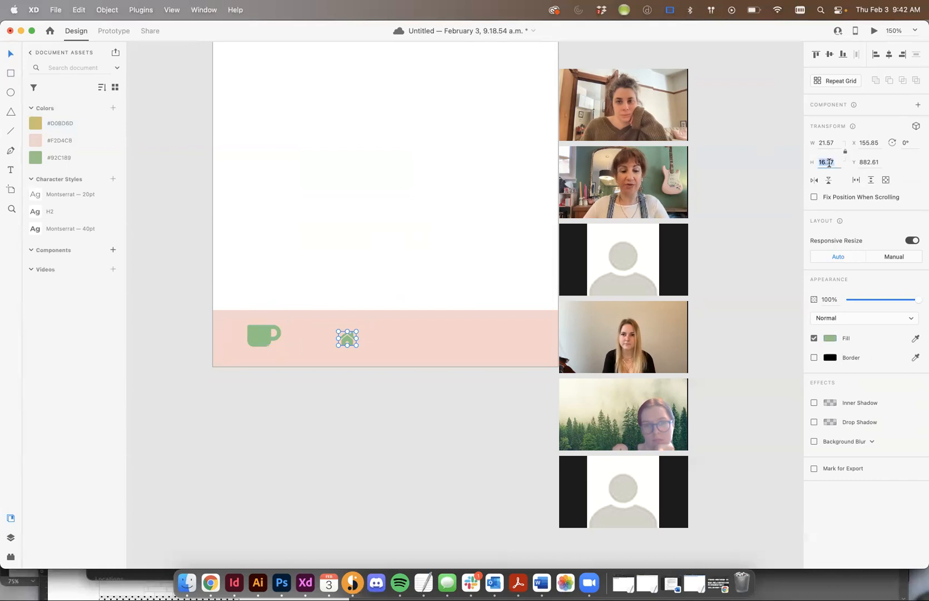
{"action": "key", "text": "Tab"}
{"action": "left_click", "coordinate": [483, 170]}
{"action": "left_click_drag", "start_coordinate": [358, 345], "coordinate": [366, 335]}
{"action": "left_click", "coordinate": [426, 279]}
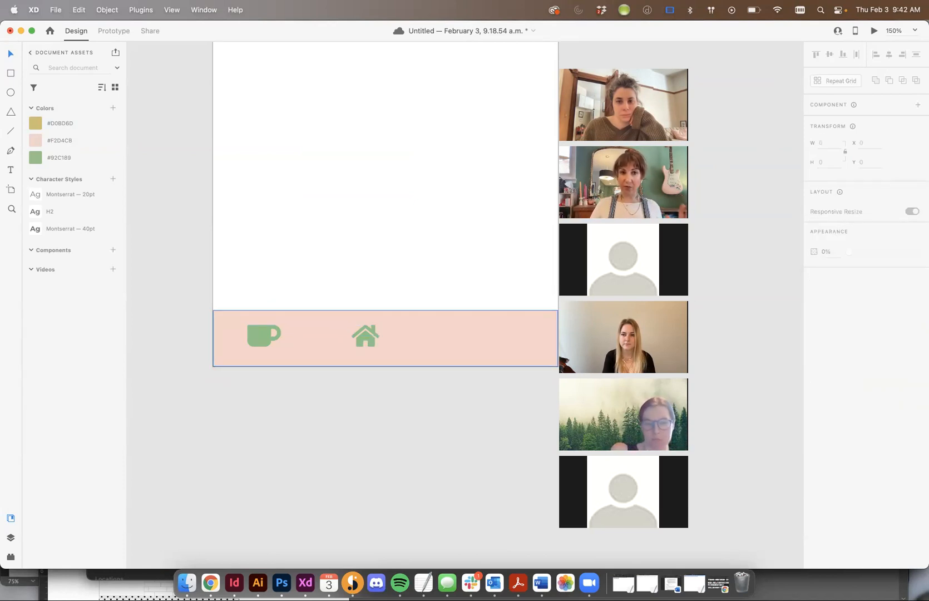
{"action": "scroll", "coordinate": [473, 228], "scroll_direction": "down", "scroll_amount": 3}
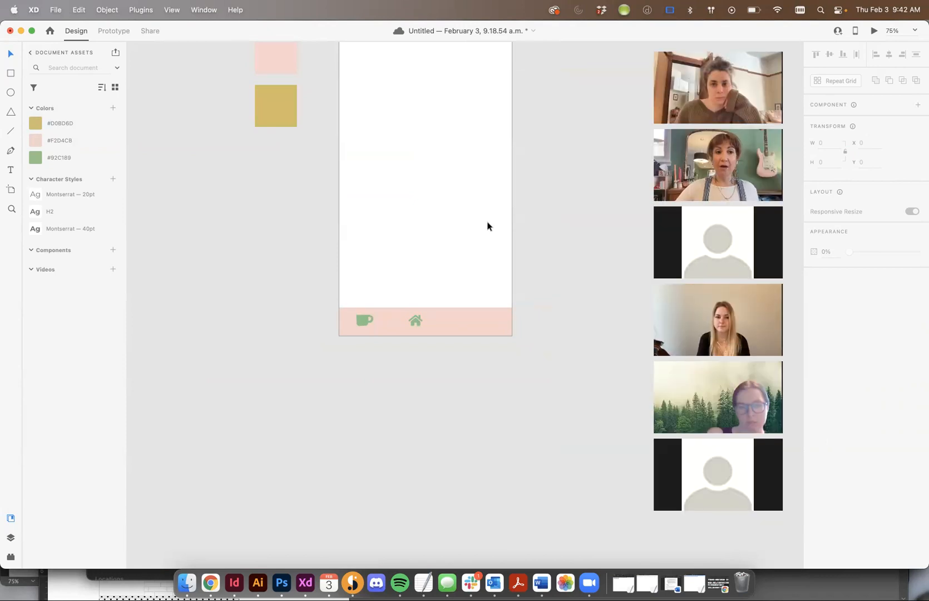
{"action": "scroll", "coordinate": [487, 225], "scroll_direction": "up", "scroll_amount": 5}
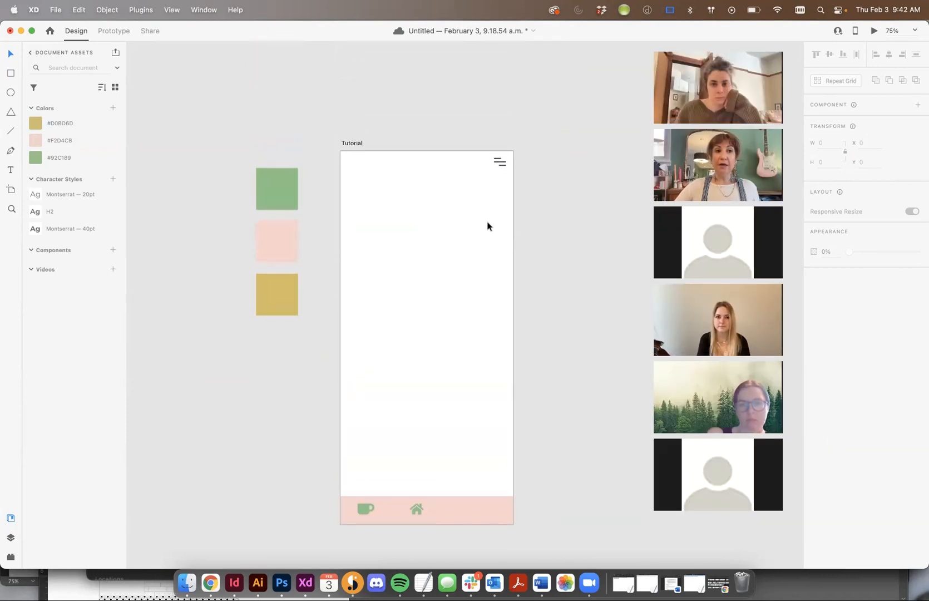